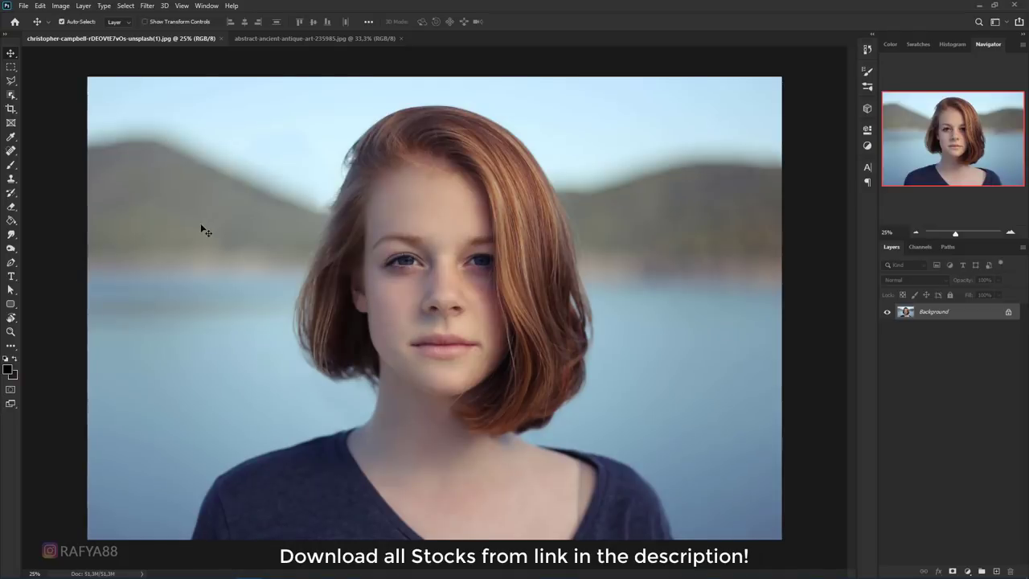
- Crop the portrait tighter around the face, trimming the sky, the shoulders and both sides
left_click(10, 108)
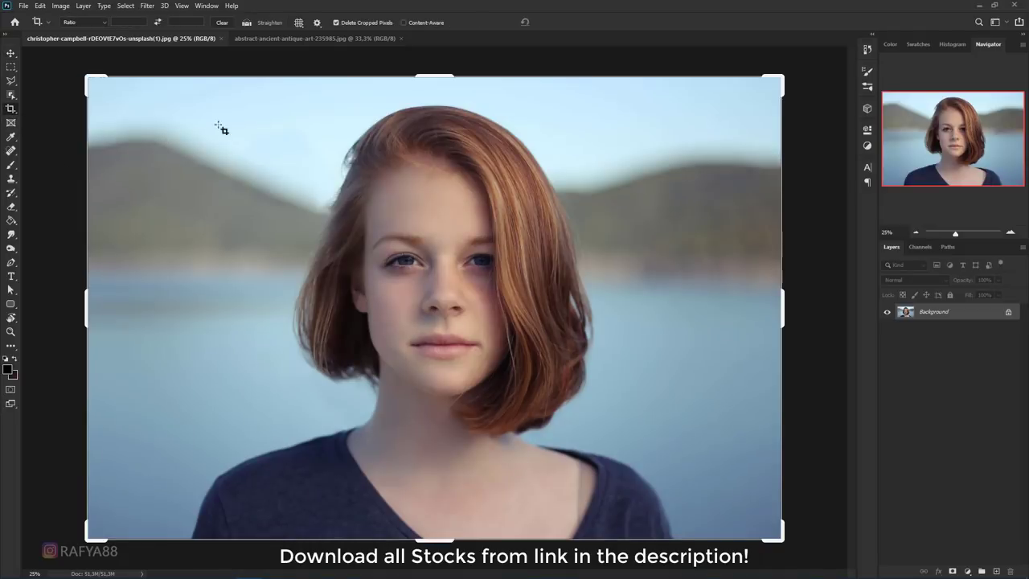
left_click_drag(436, 101, 435, 119)
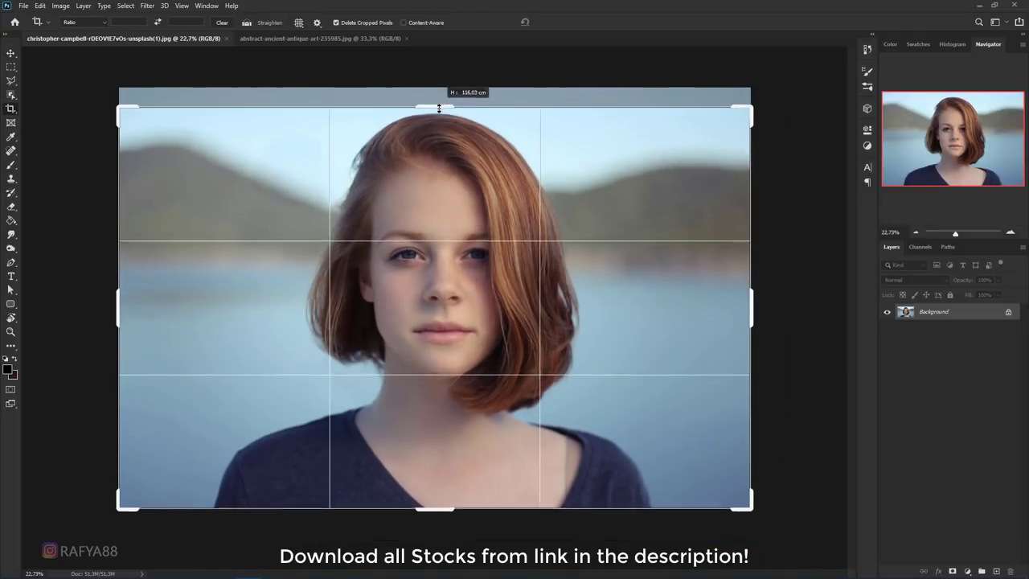
left_click_drag(434, 507, 440, 461)
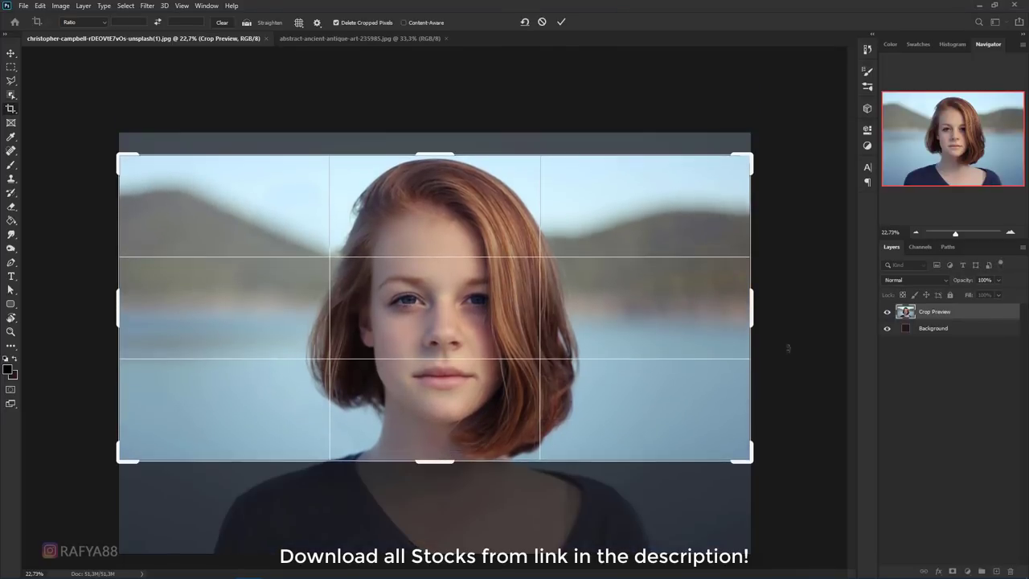
left_click_drag(753, 314, 679, 323)
left_click(561, 24)
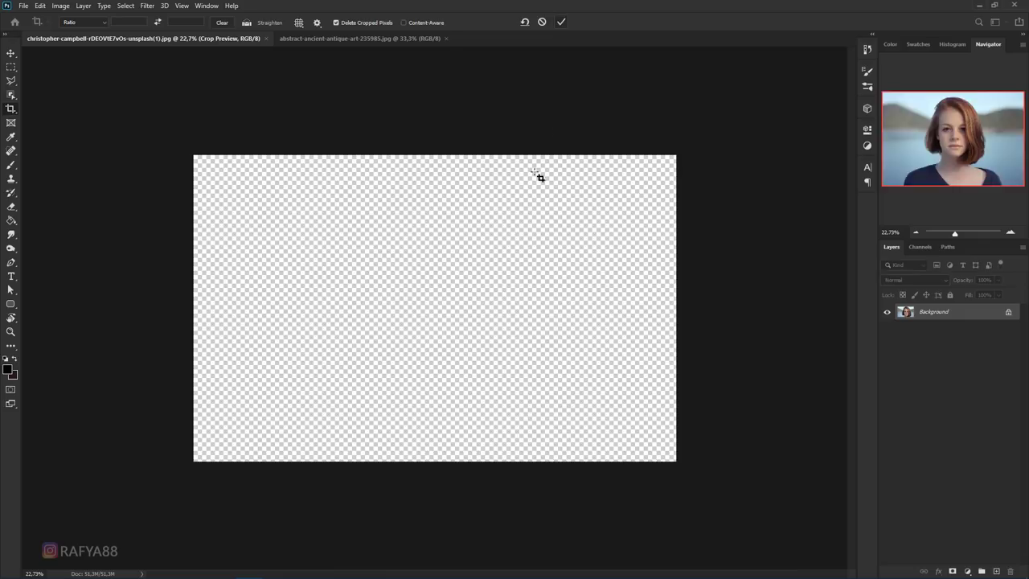
key("ctrl+0")
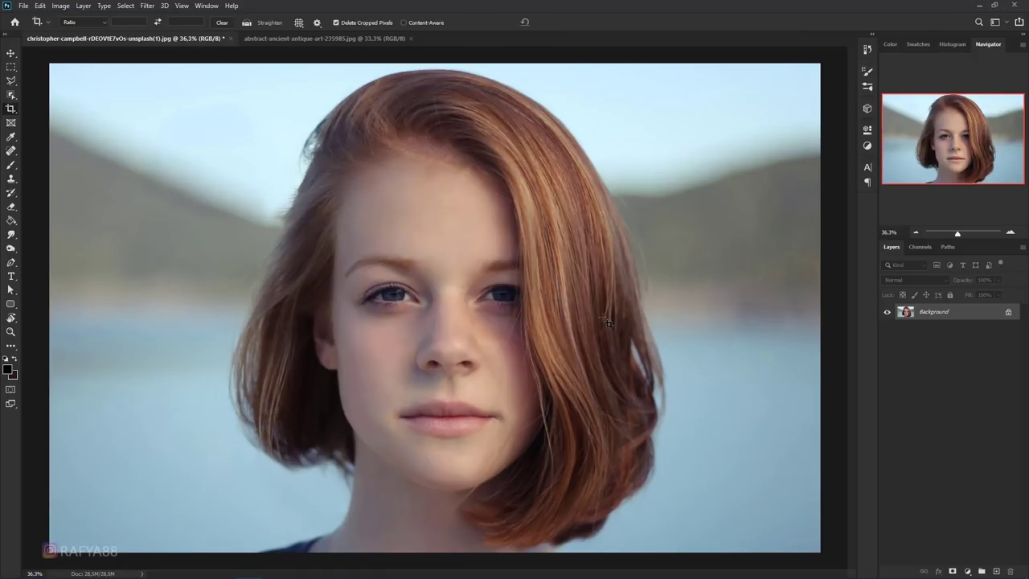
- Set the Pen tool to Shape mode for drawing filled shapes
left_click(11, 262)
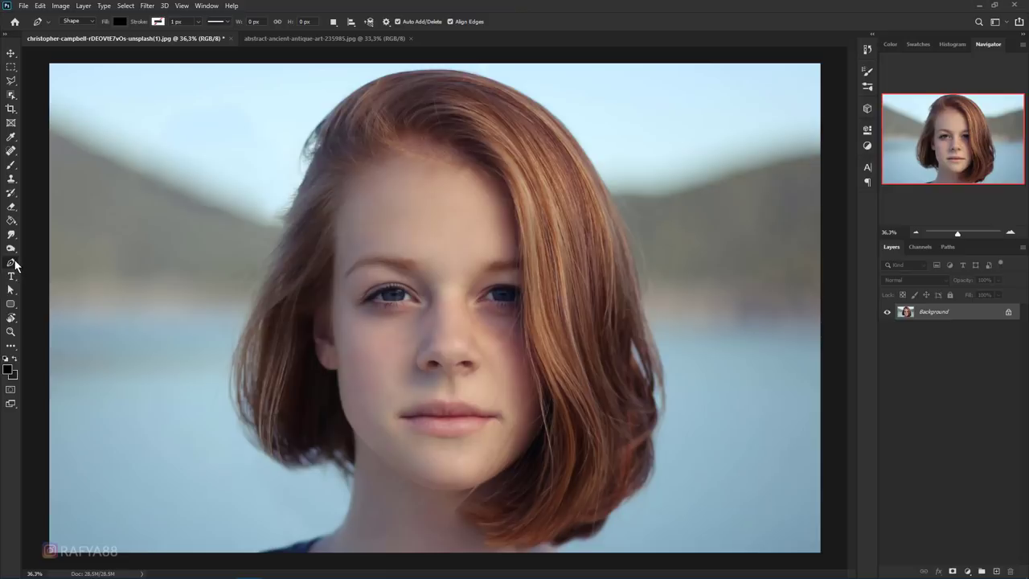
left_click(85, 21)
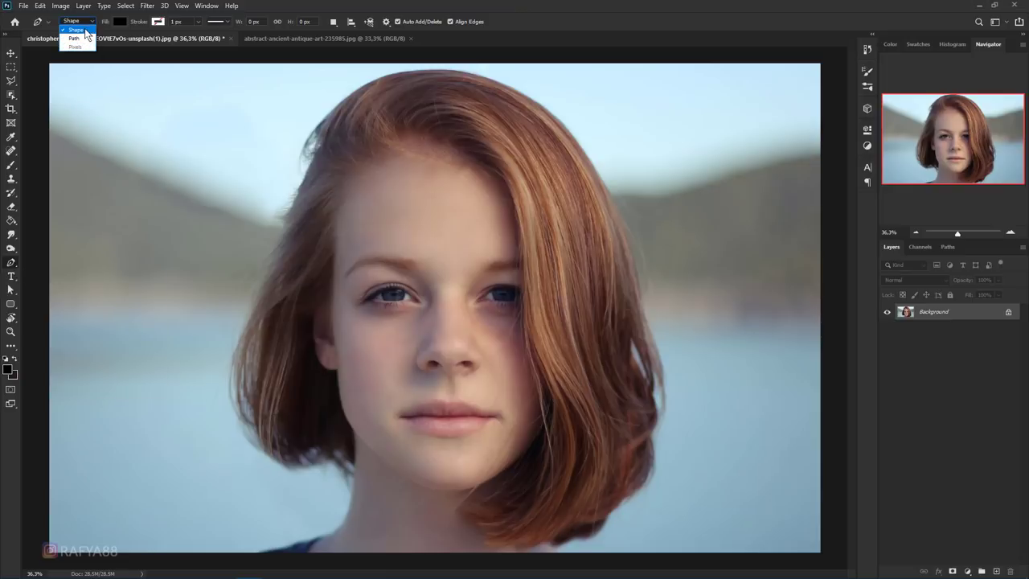
left_click(88, 30)
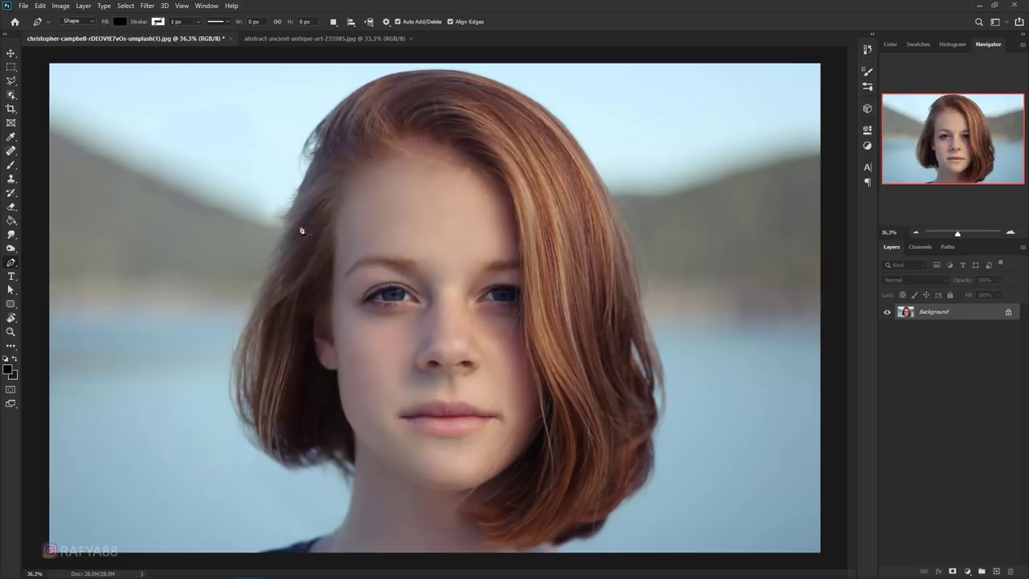
scroll(459, 294, "up", 2)
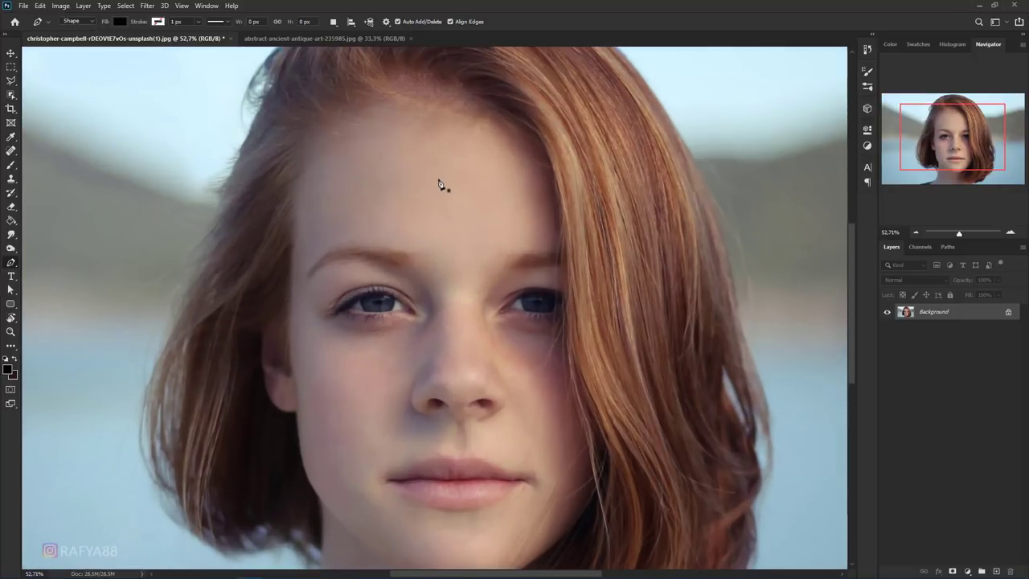
- Trace curved anchors around the face from forehead to chin and close the black shape
left_click_drag(407, 182, 407, 180)
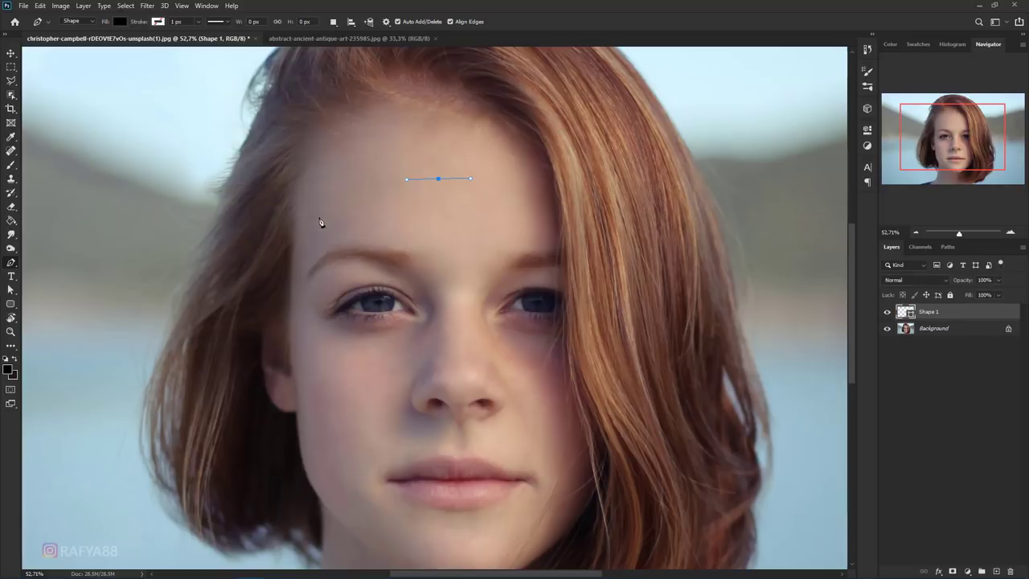
left_click_drag(307, 229, 301, 287)
mouse_move(310, 375)
left_mouse_down()
mouse_move(314, 414)
mouse_move(346, 366)
left_mouse_up()
left_click_drag(347, 444, 372, 479)
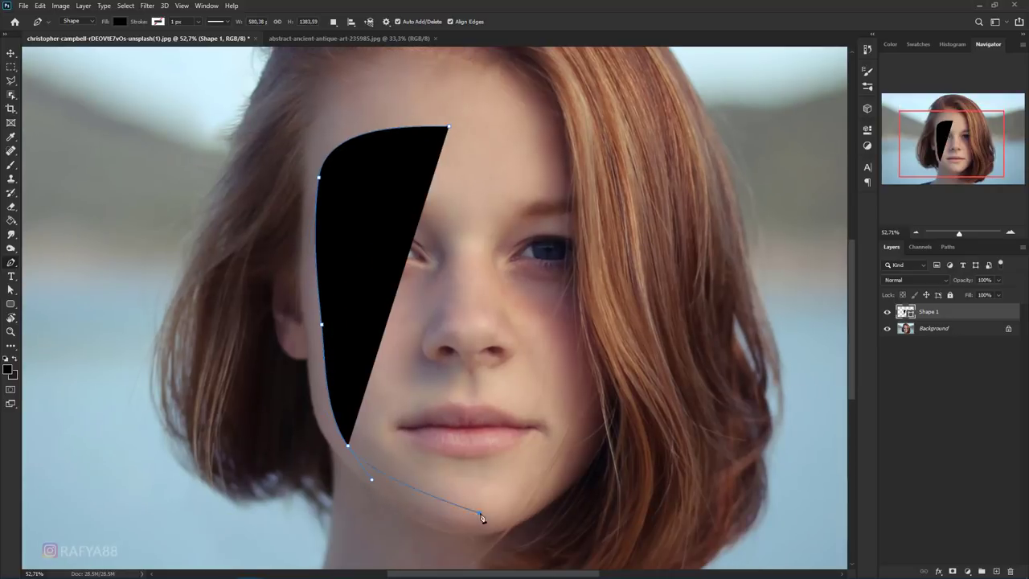
left_click_drag(479, 512, 519, 506)
left_click_drag(580, 430, 594, 396)
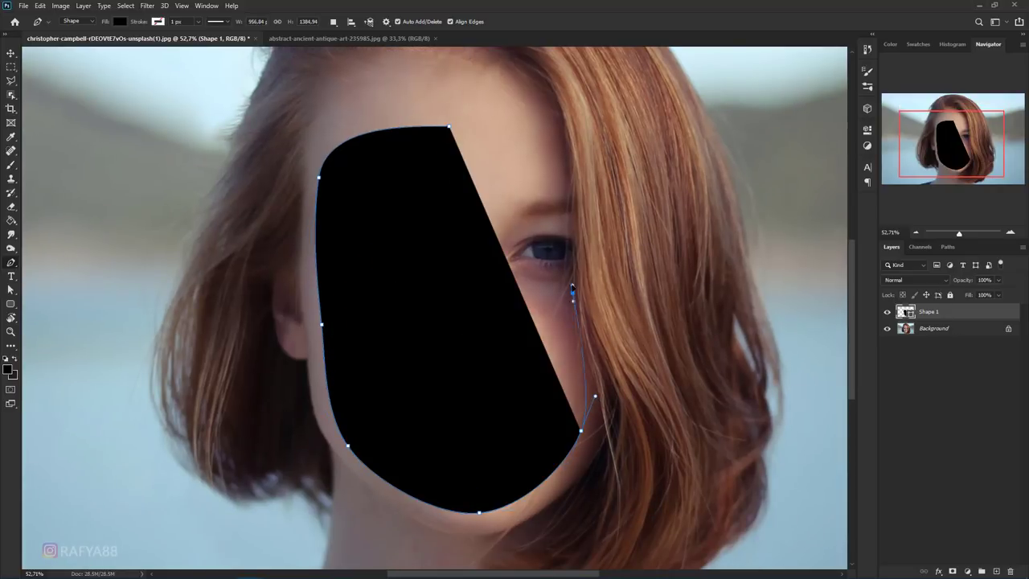
left_click_drag(573, 292, 561, 247)
left_click_drag(566, 188, 566, 165)
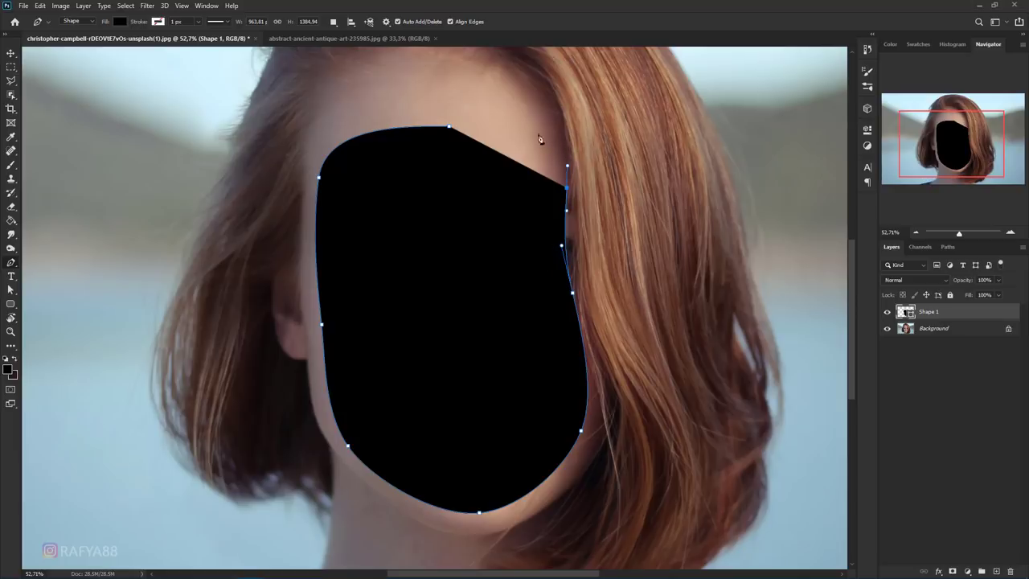
mouse_move(451, 131)
left_mouse_down()
mouse_move(514, 120)
mouse_move(524, 131)
left_mouse_up()
key("ctrl+z")
left_click_drag(449, 126, 427, 131)
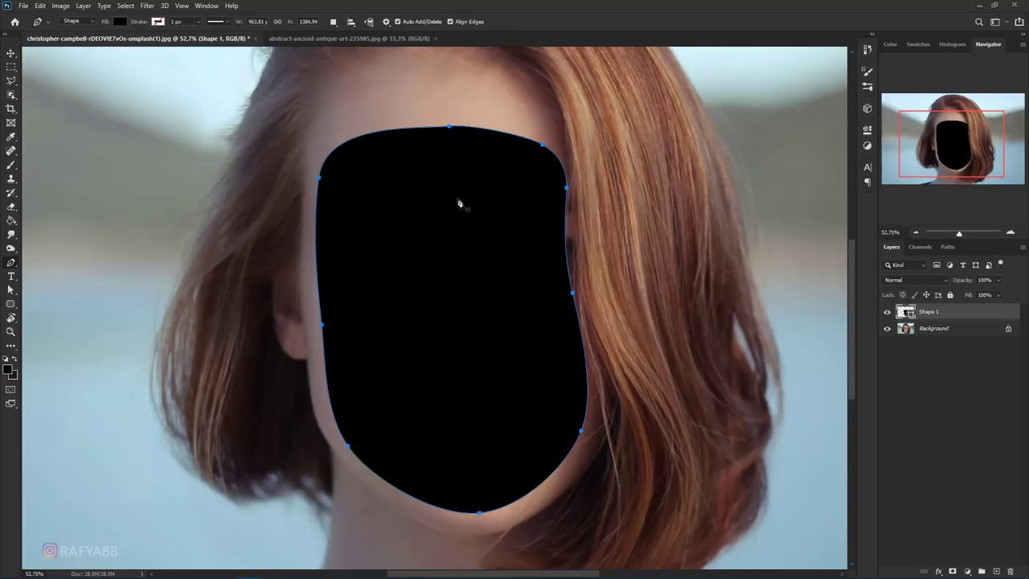
scroll(464, 207, "down", 2)
scroll(494, 276, "up", 1)
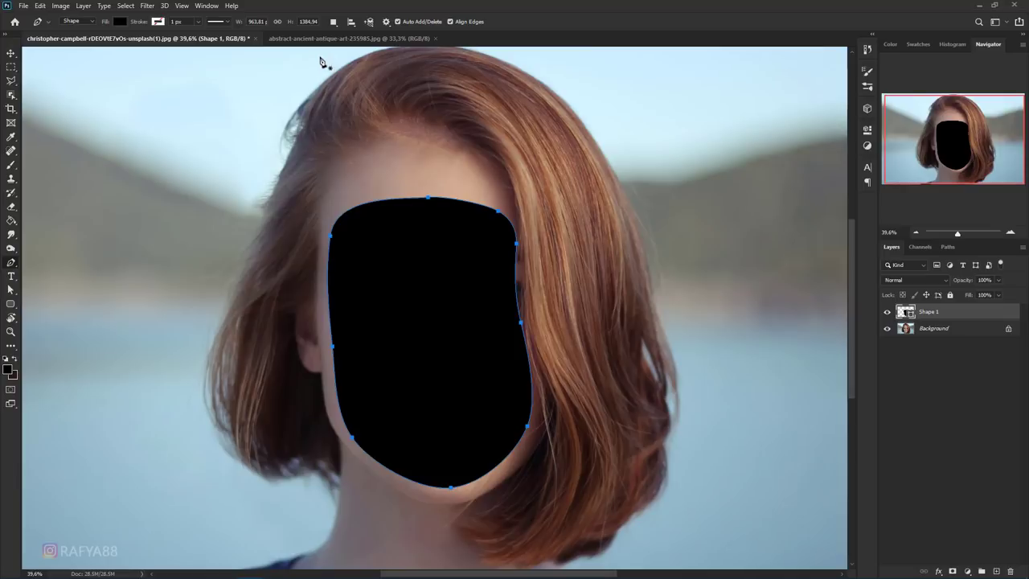
- Drag the parchment texture from its own document into the portrait
key("Escape")
left_click(342, 40)
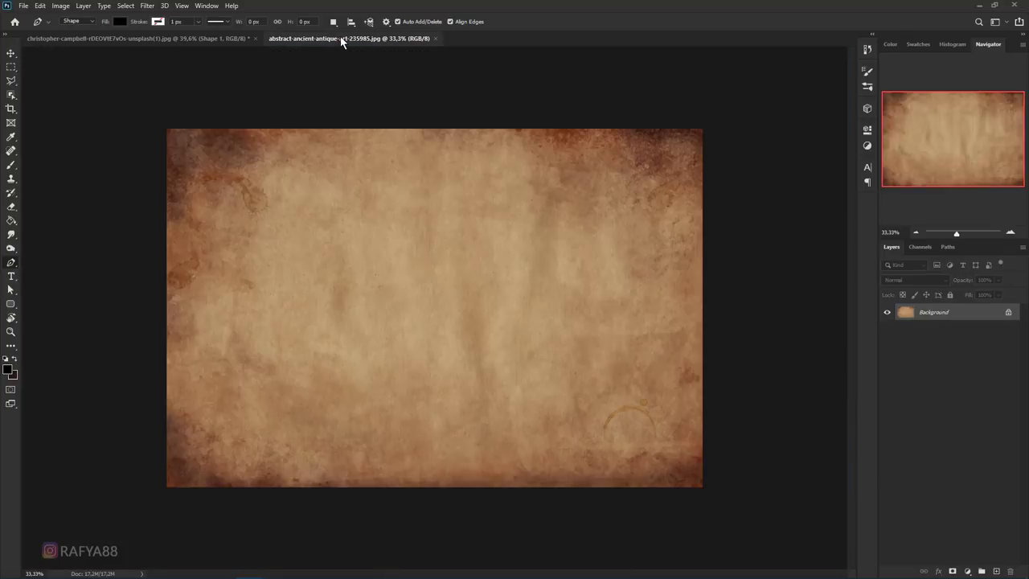
key("v")
mouse_move(356, 188)
left_mouse_down()
mouse_move(200, 40)
mouse_move(483, 333)
left_mouse_up()
scroll(434, 263, "down", 1)
- Scale the parchment layer over the face and clip it to Shape 1
key("ctrl+t")
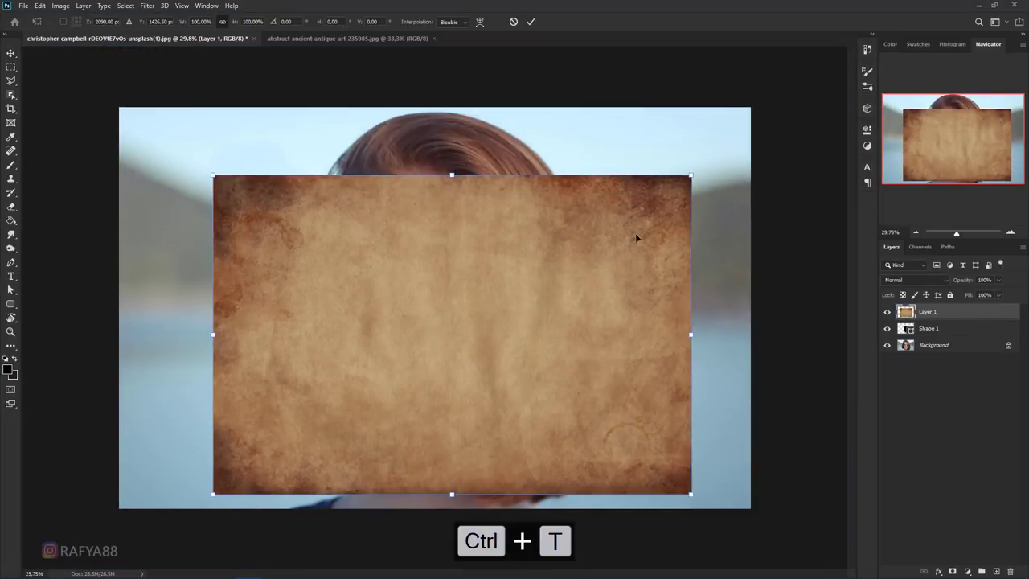
mouse_move(690, 174)
left_mouse_down()
mouse_move(624, 241)
mouse_move(635, 238)
left_mouse_up()
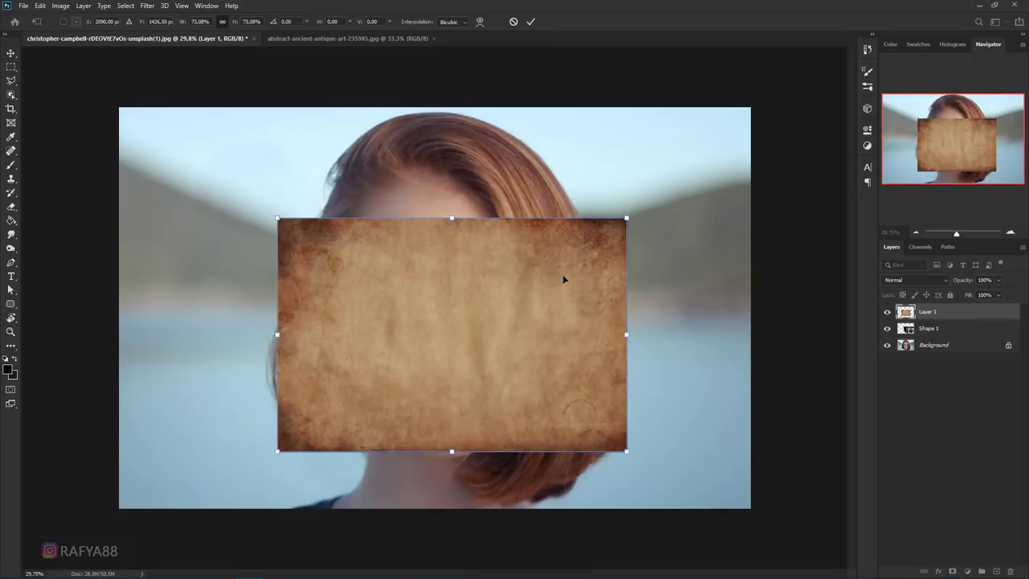
left_click_drag(563, 281, 575, 284)
left_click(530, 22)
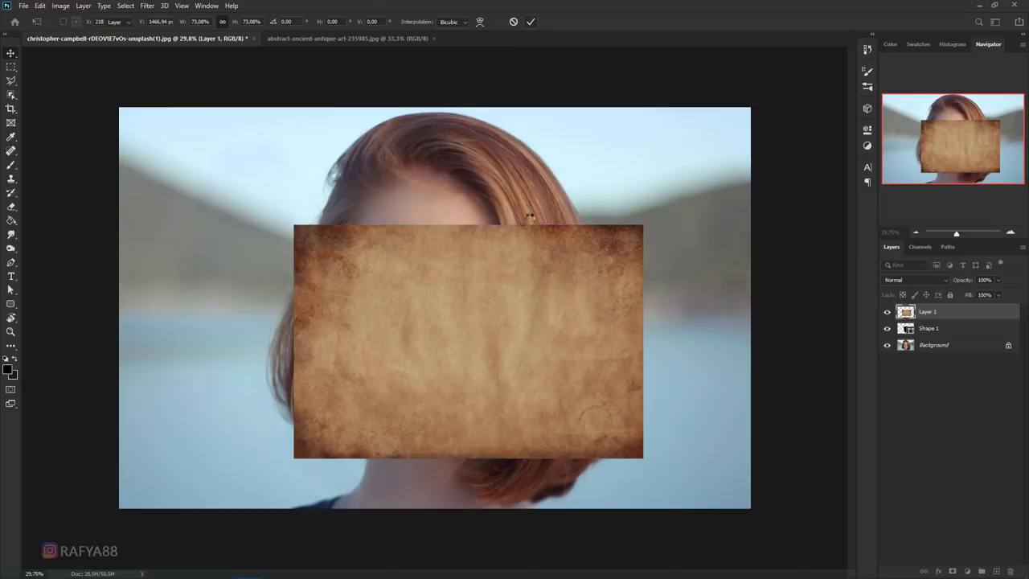
right_click(943, 314)
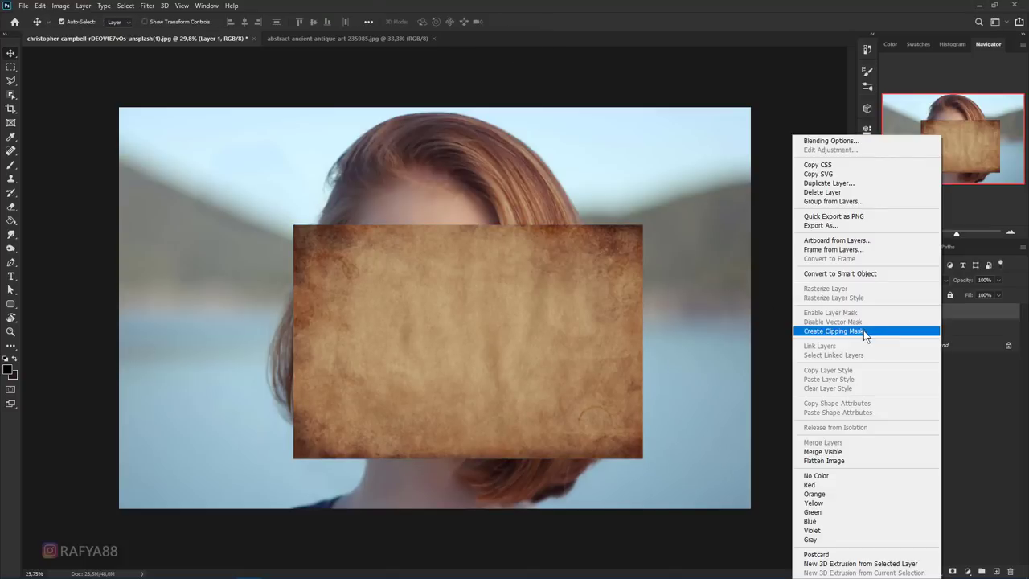
left_click(874, 331)
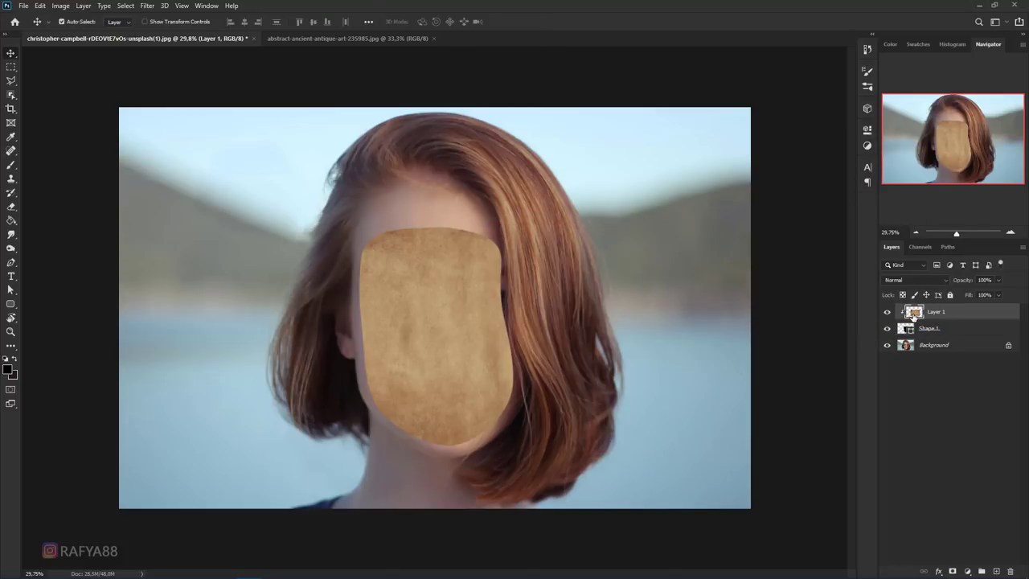
- Convert Layer 1 to a smart object and apply Levels input 9/0.89/255, output 0/221
right_click(956, 318)
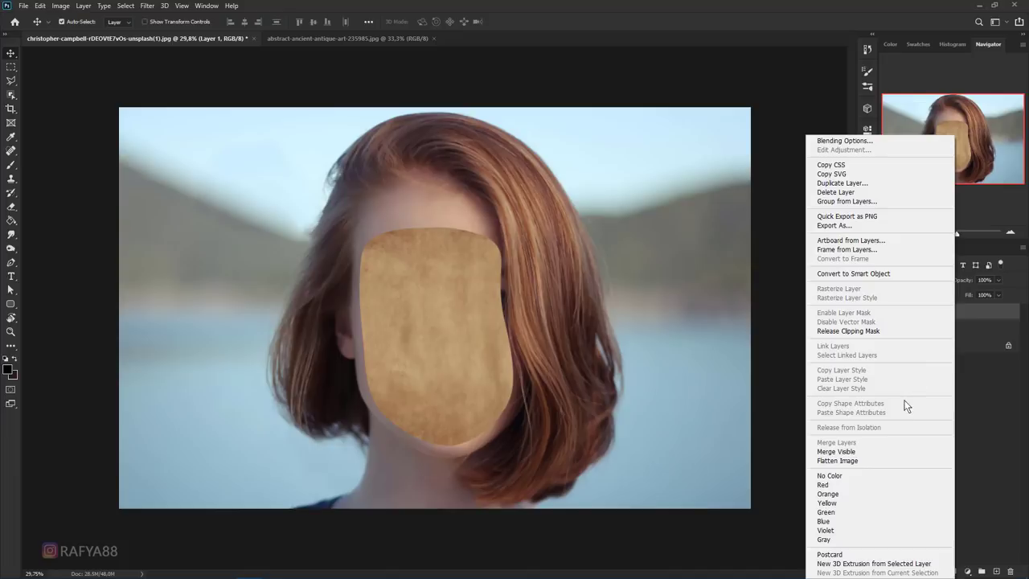
left_click(893, 276)
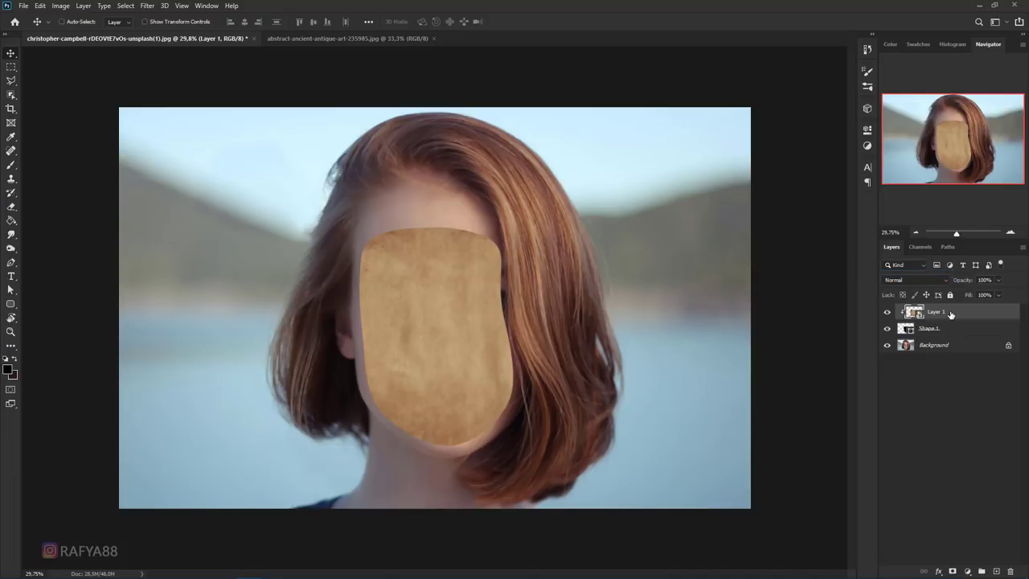
key("ctrl+l")
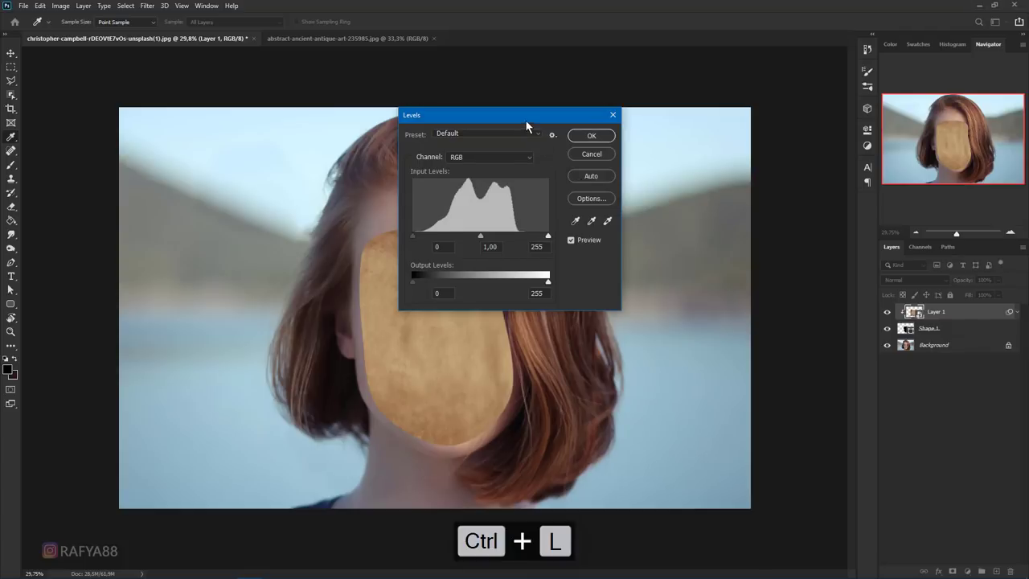
left_click_drag(527, 127, 696, 178)
left_click_drag(718, 332, 689, 338)
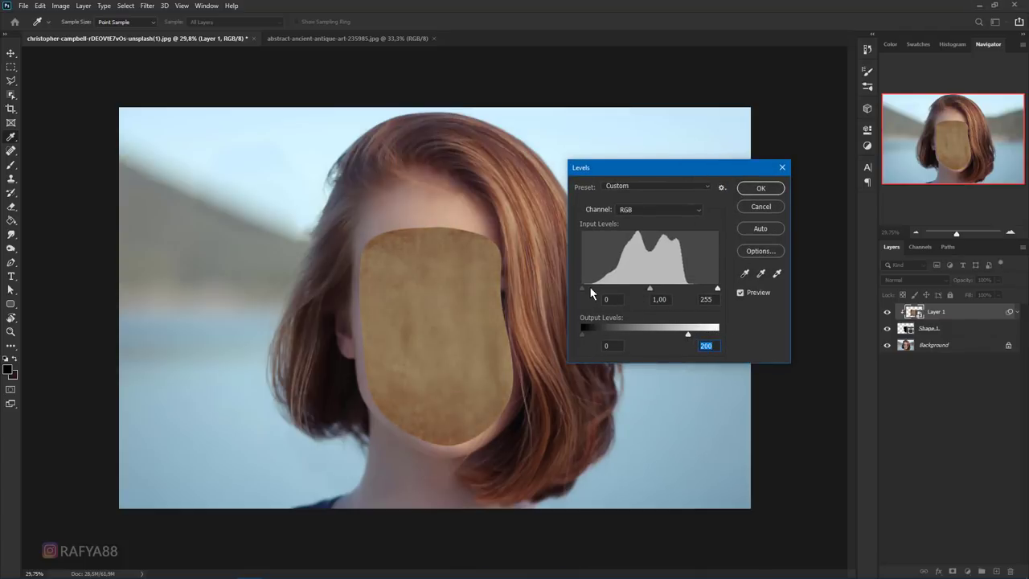
left_click_drag(588, 287, 587, 287)
left_click_drag(689, 335, 700, 337)
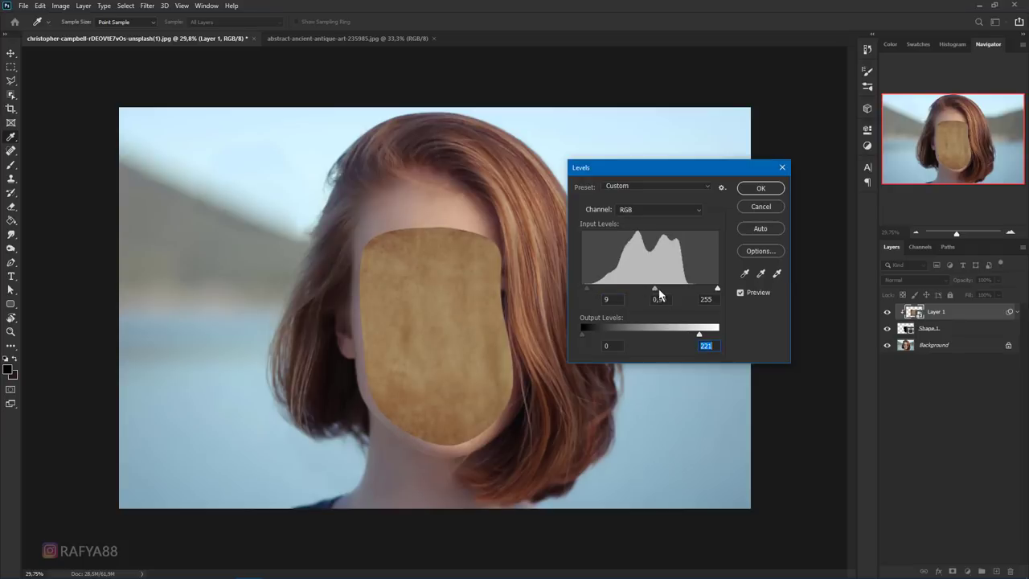
left_click_drag(652, 289, 659, 290)
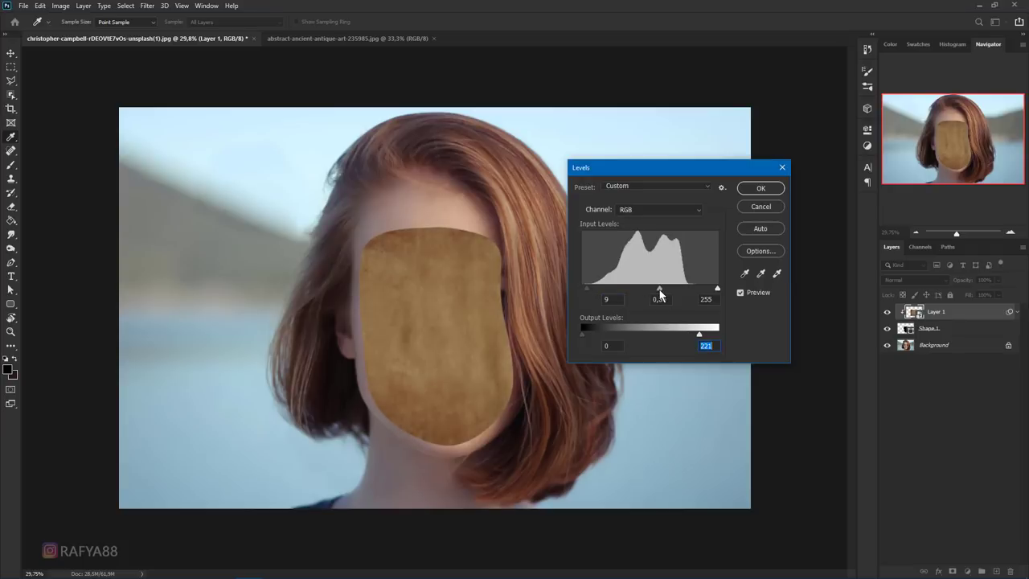
left_click(759, 189)
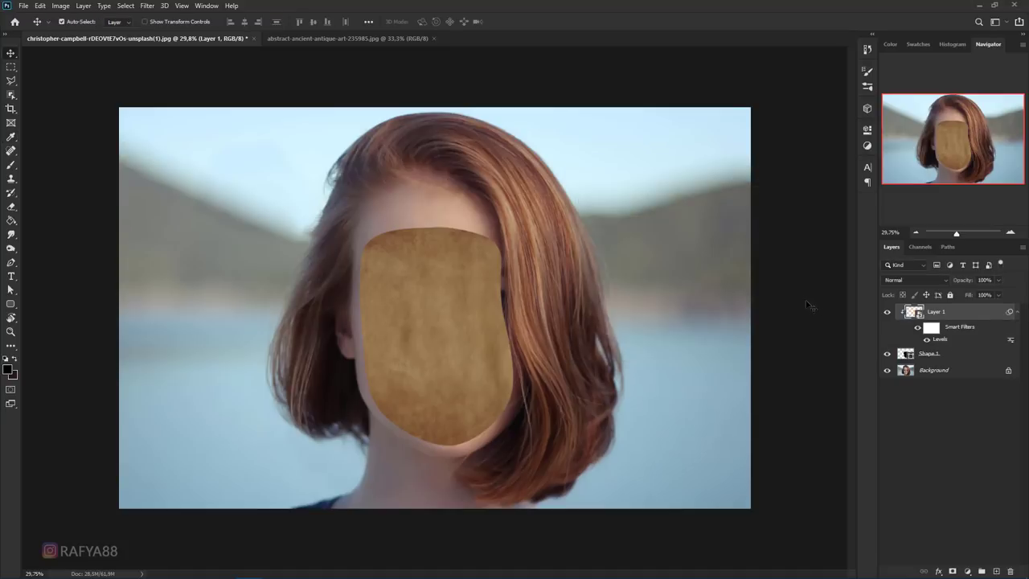
left_click(954, 360)
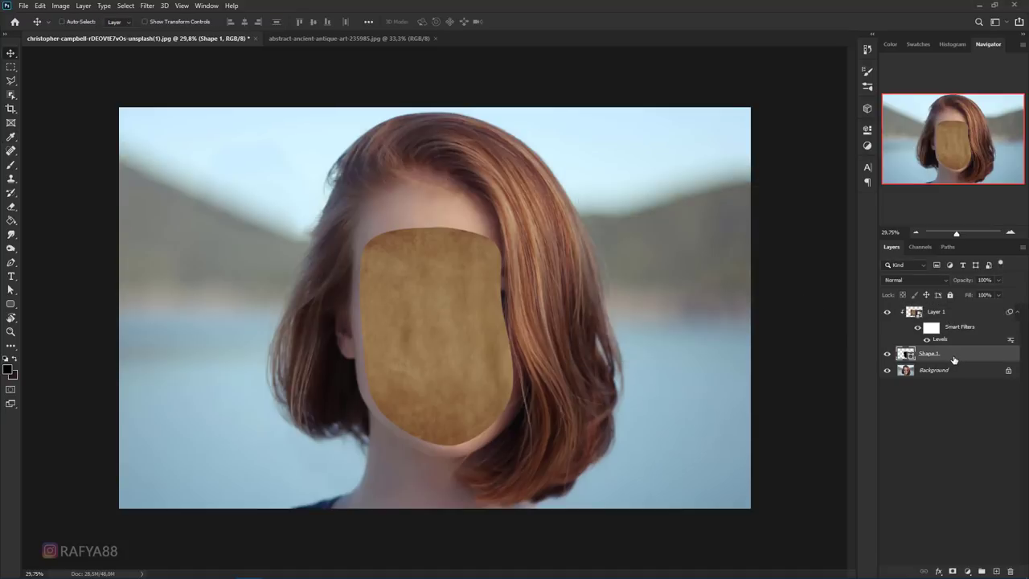
- Duplicate Shape 1, move the original above Layer 1 and clip it to the texture
key("ctrl+j")
left_click(948, 369)
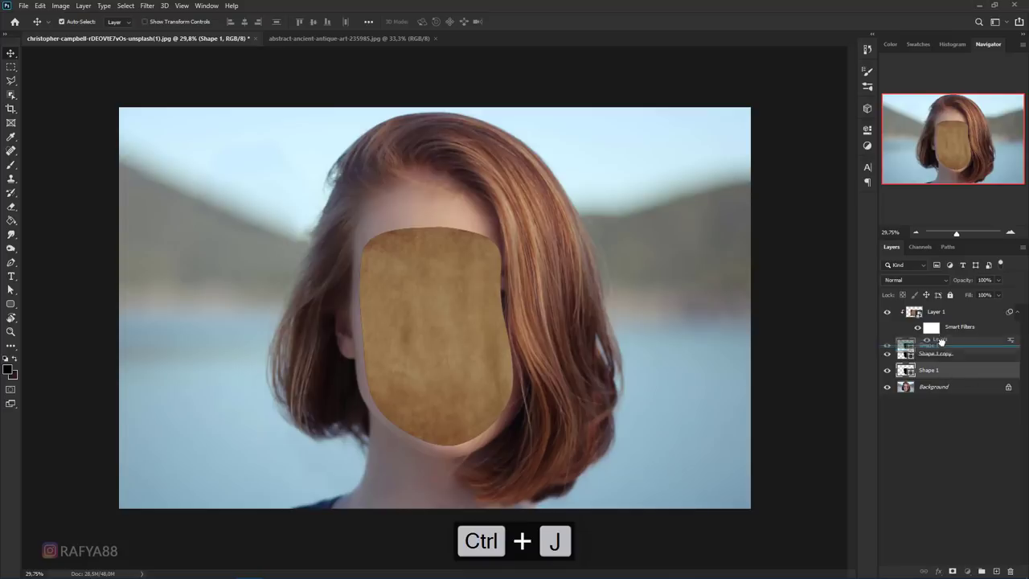
left_click_drag(945, 313, 946, 316)
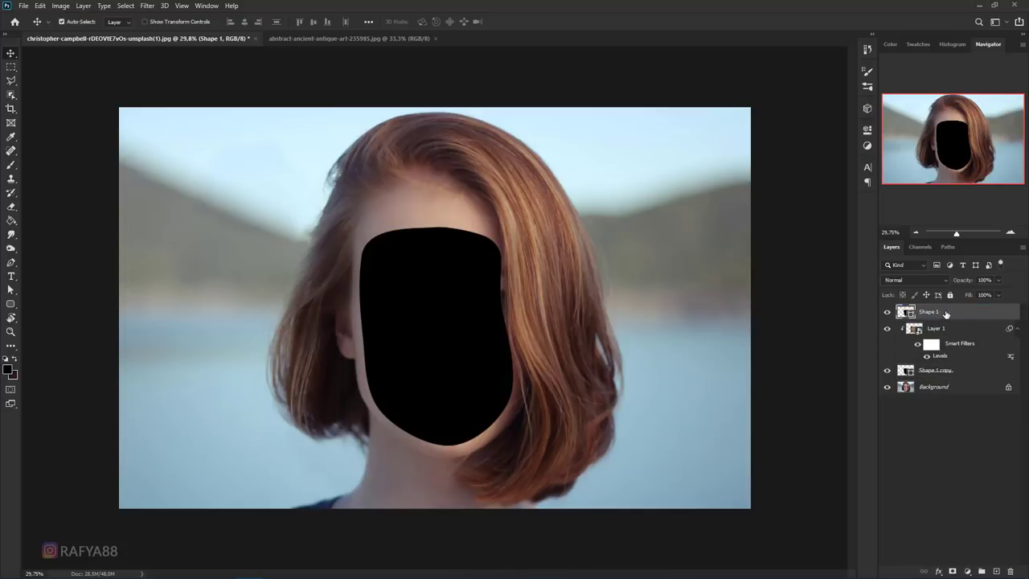
right_click(946, 314)
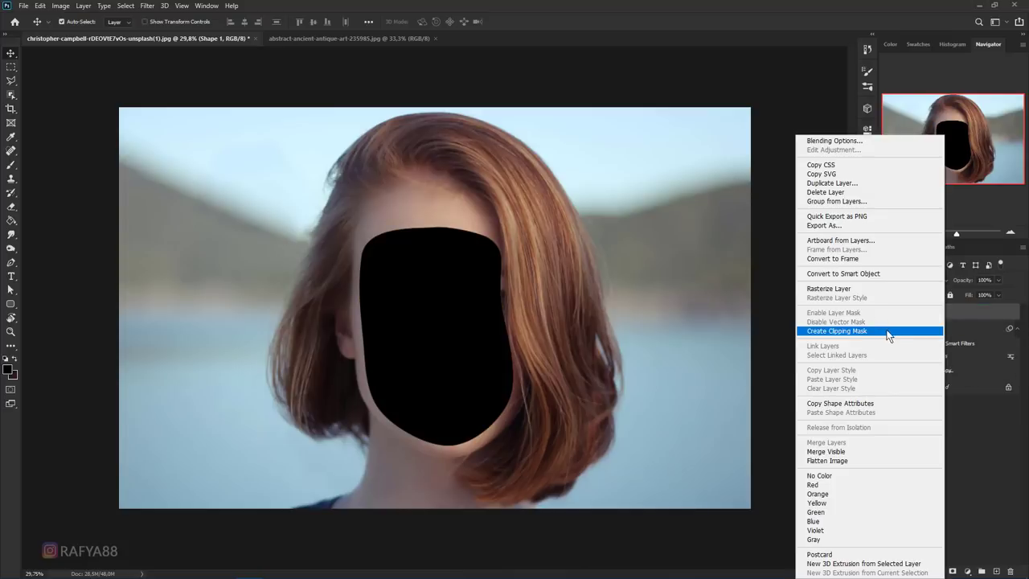
left_click(888, 332)
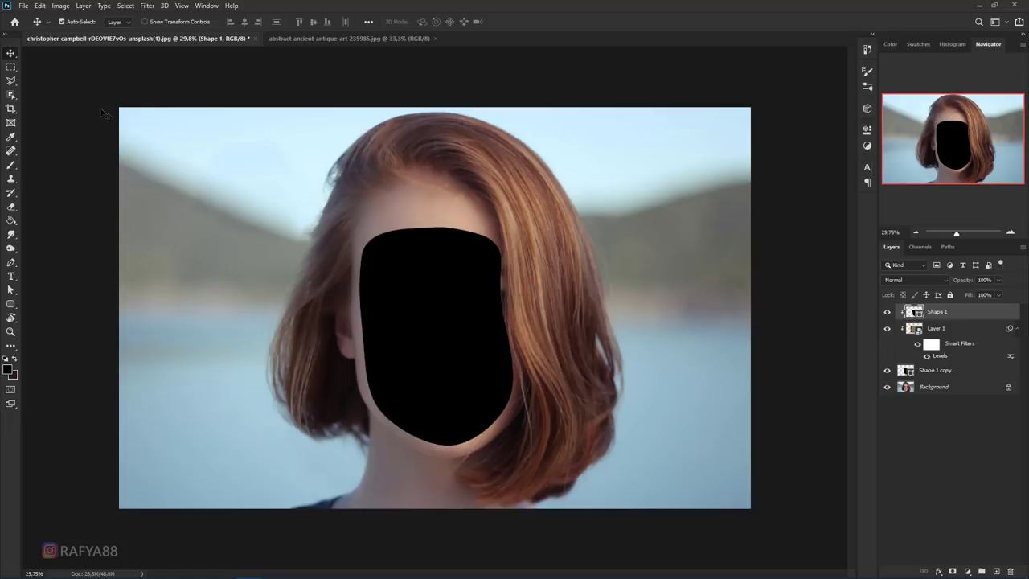
- Nudge the black face shape slightly right to reveal a thin parchment rim
right_click(11, 54)
left_click(39, 56)
left_click_drag(427, 313, 434, 311)
key("Right")
key("Right")
key("Right")
key("Right")
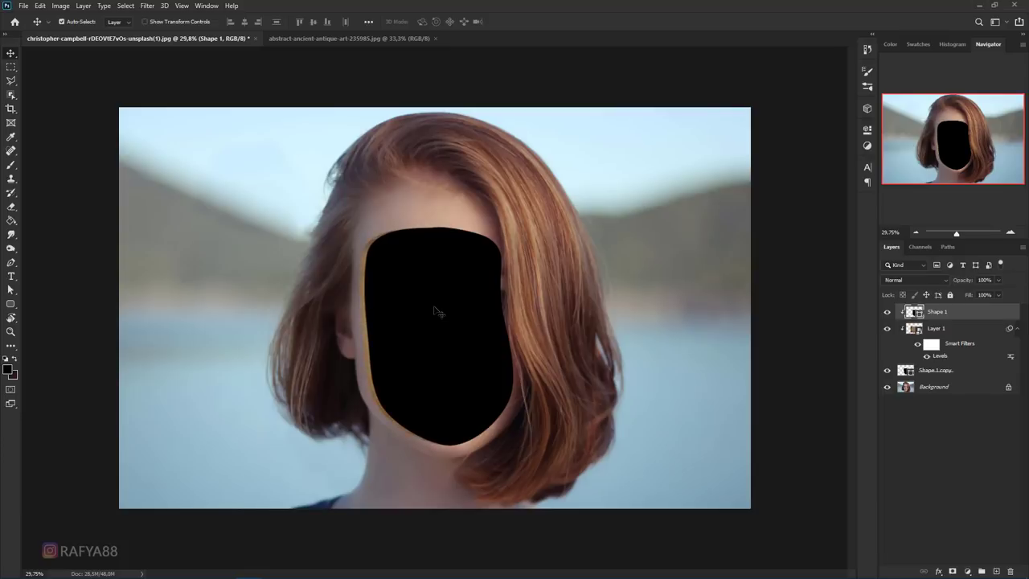
key("Right")
scroll(447, 323, "up", 2)
- Free-transform the black face shape, adjusting its top edge slightly
key("ctrl+t")
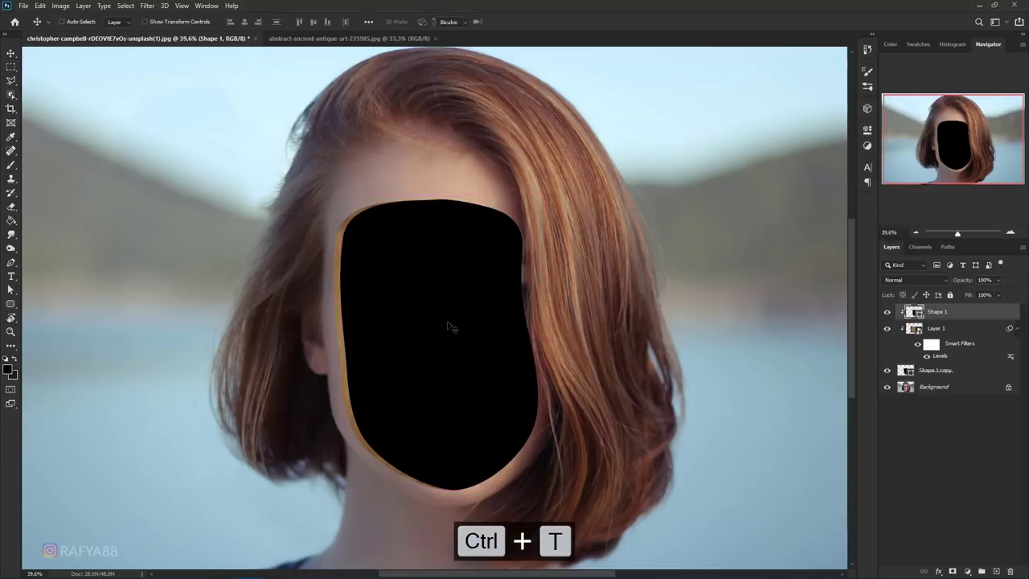
scroll(438, 198, "up", 1)
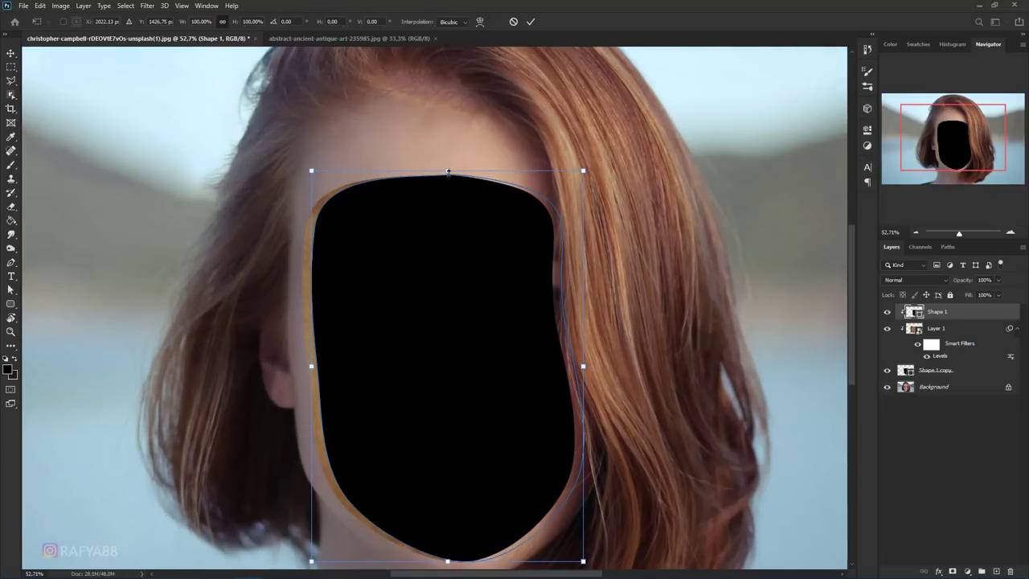
left_click_drag(447, 171, 447, 175)
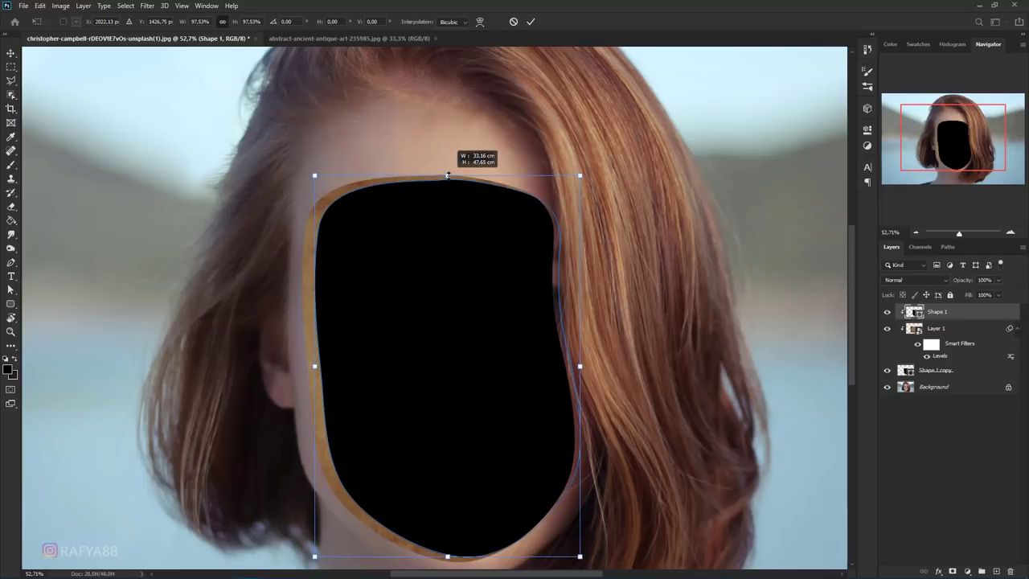
left_click_drag(447, 176, 448, 176)
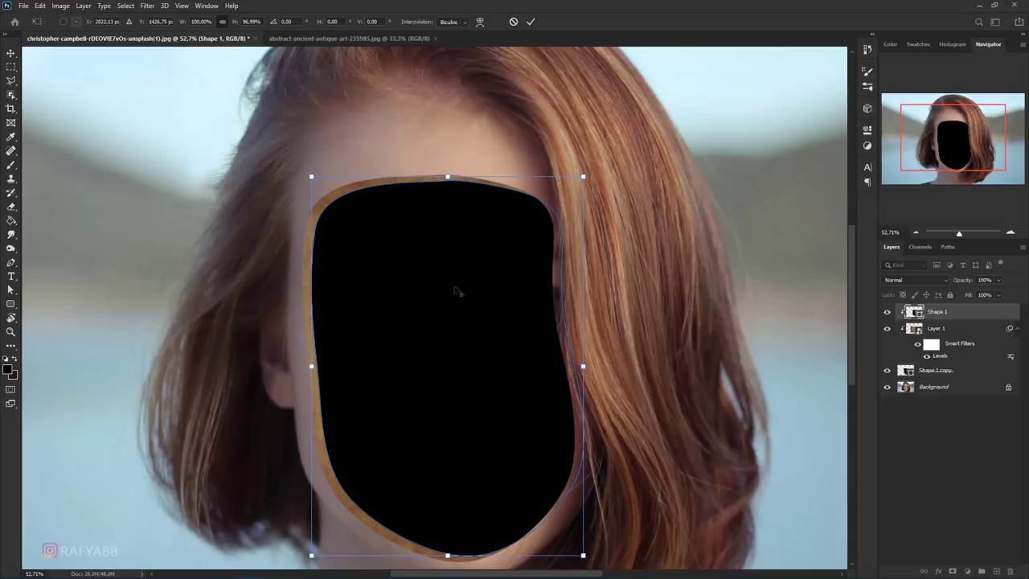
scroll(454, 337, "down", 1)
scroll(452, 466, "up", 2)
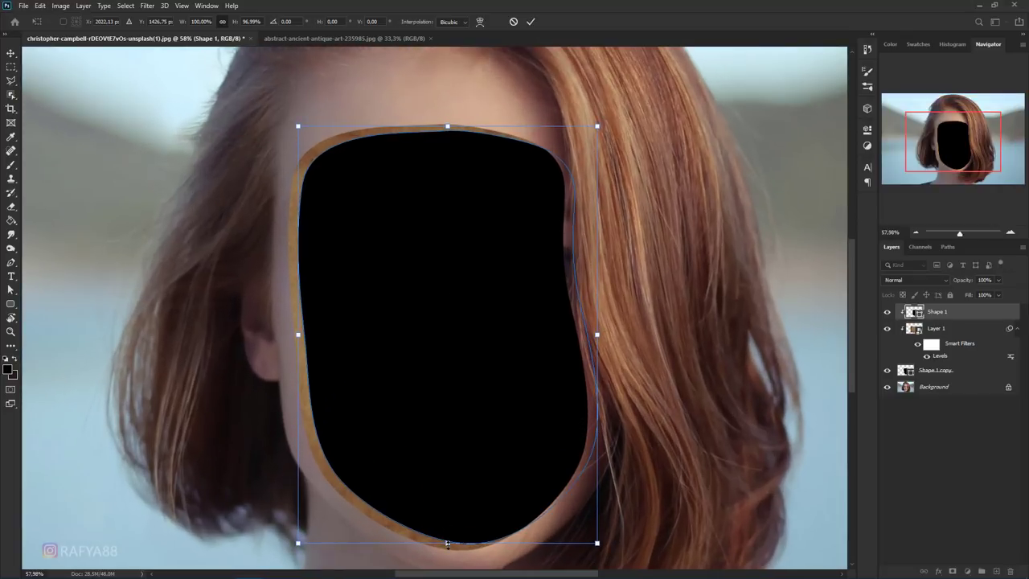
- Stretch the face shape's bottom down and its left side out slightly, then commit
left_click_drag(448, 543, 448, 545)
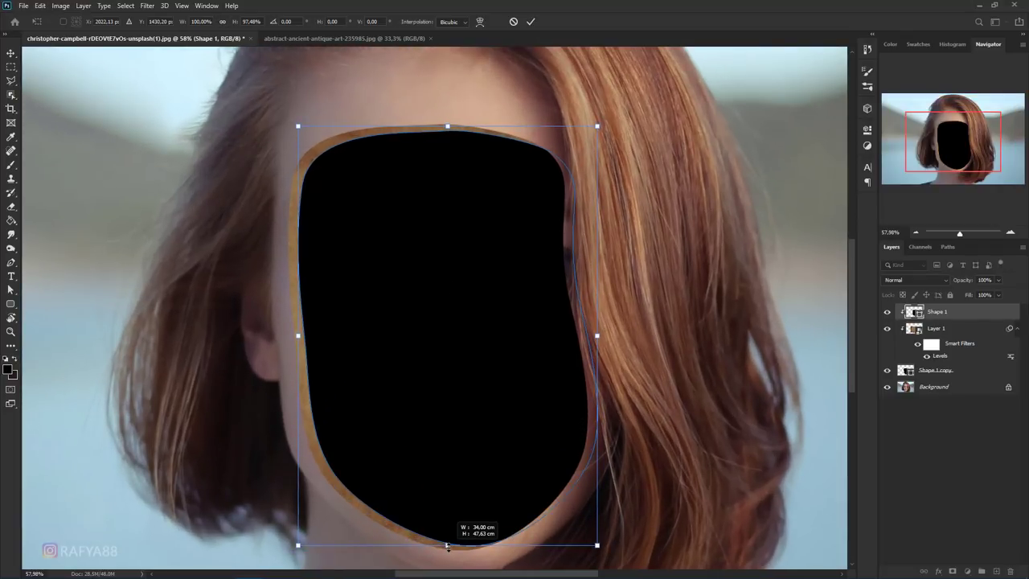
scroll(448, 545, "up", 2)
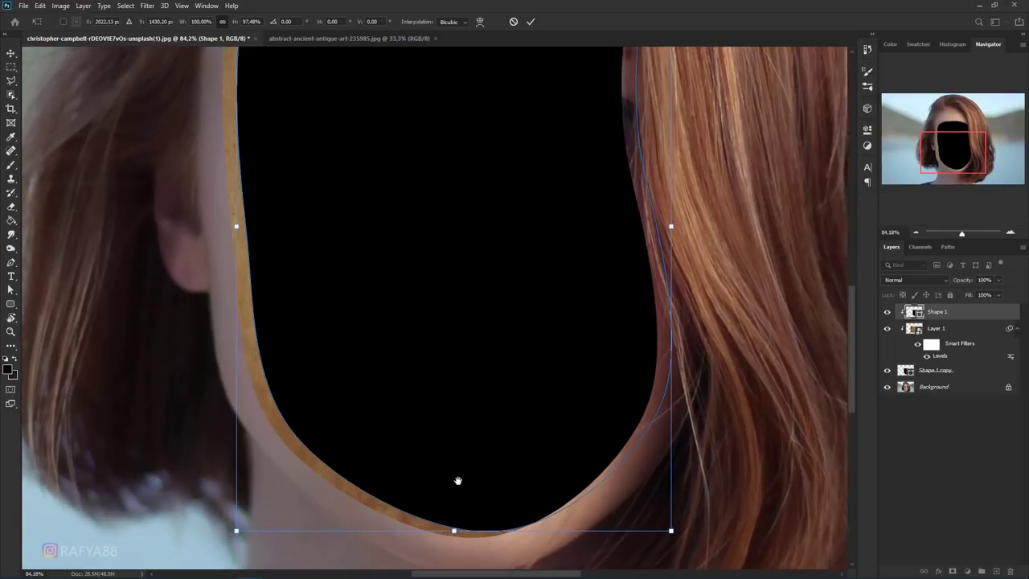
left_click_drag(458, 497, 458, 499)
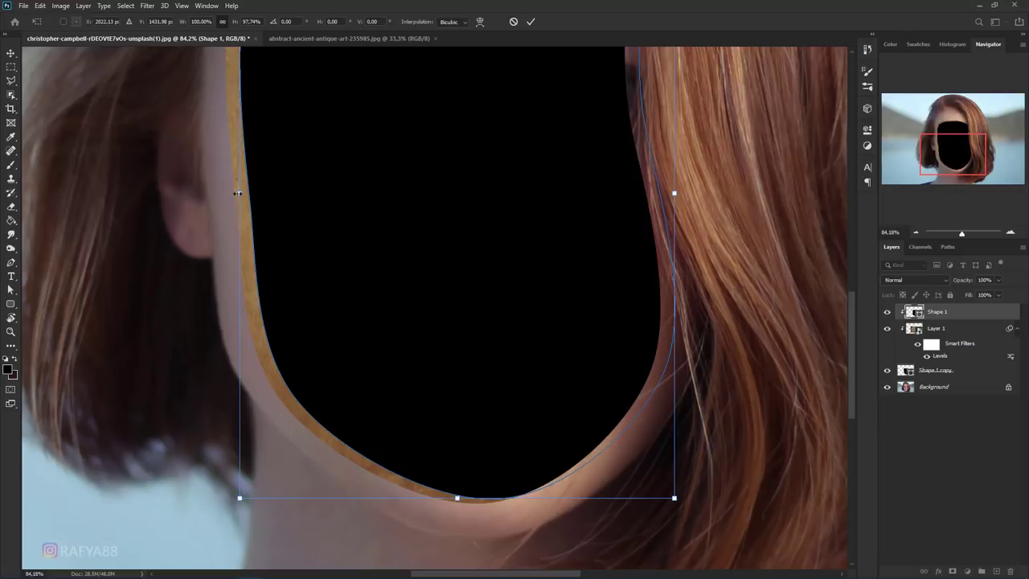
left_click_drag(238, 193, 235, 193)
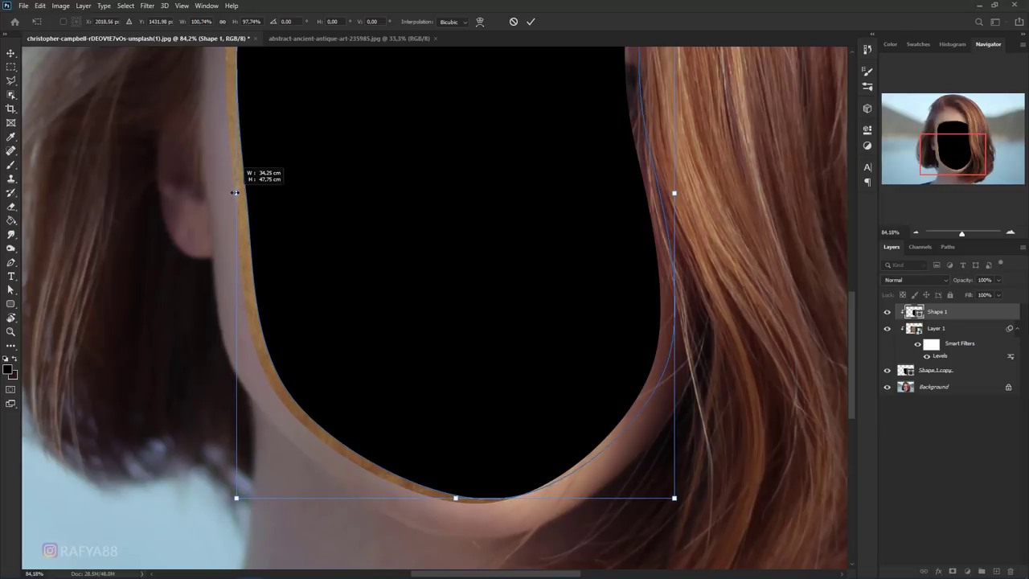
scroll(296, 249, "down", 2)
scroll(297, 249, "down", 3)
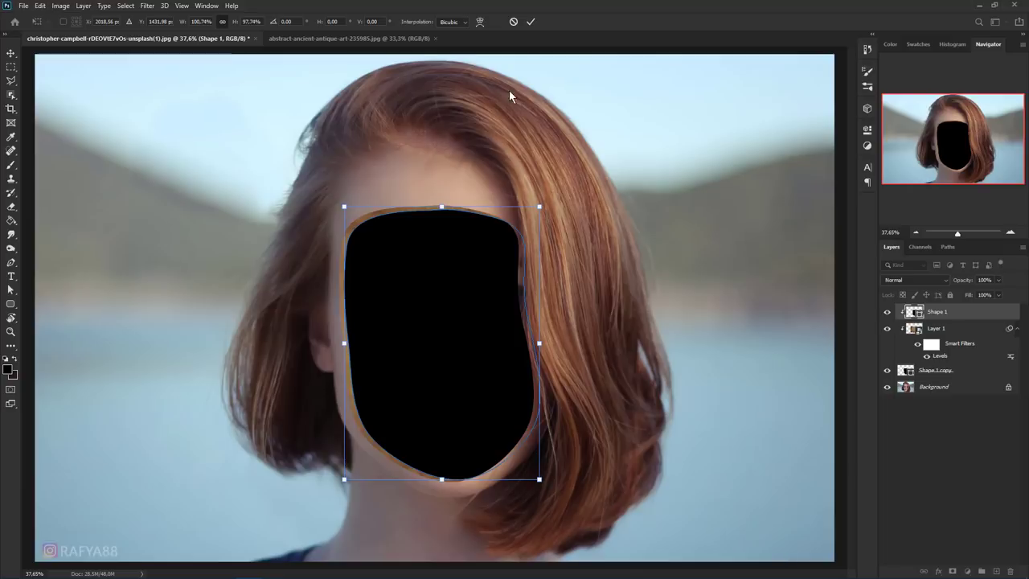
left_click(530, 22)
scroll(488, 332, "down", 2)
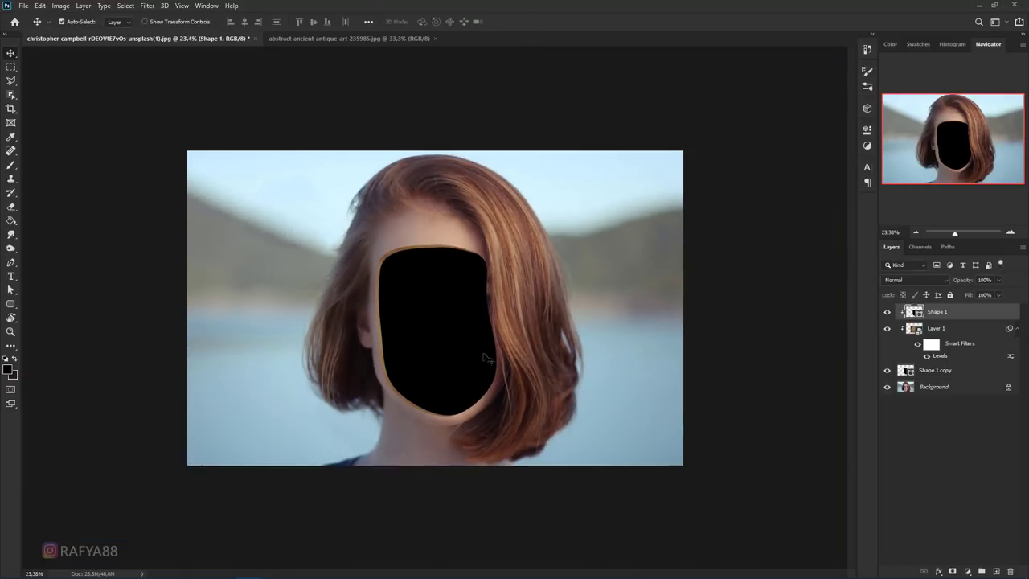
scroll(425, 416, "up", 2)
scroll(427, 418, "up", 1)
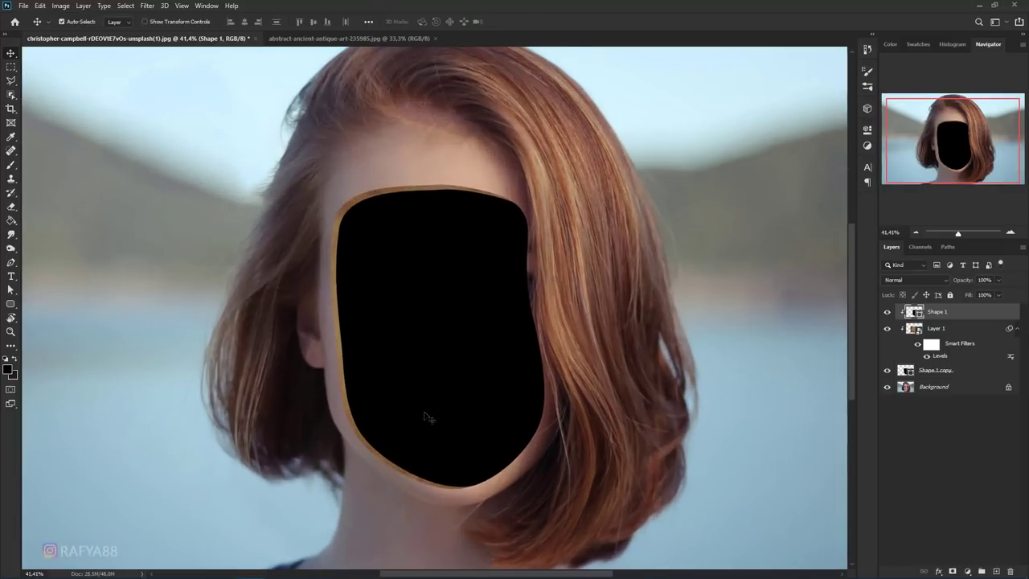
- Rename Layer 1 to 'texture'
left_click(946, 330)
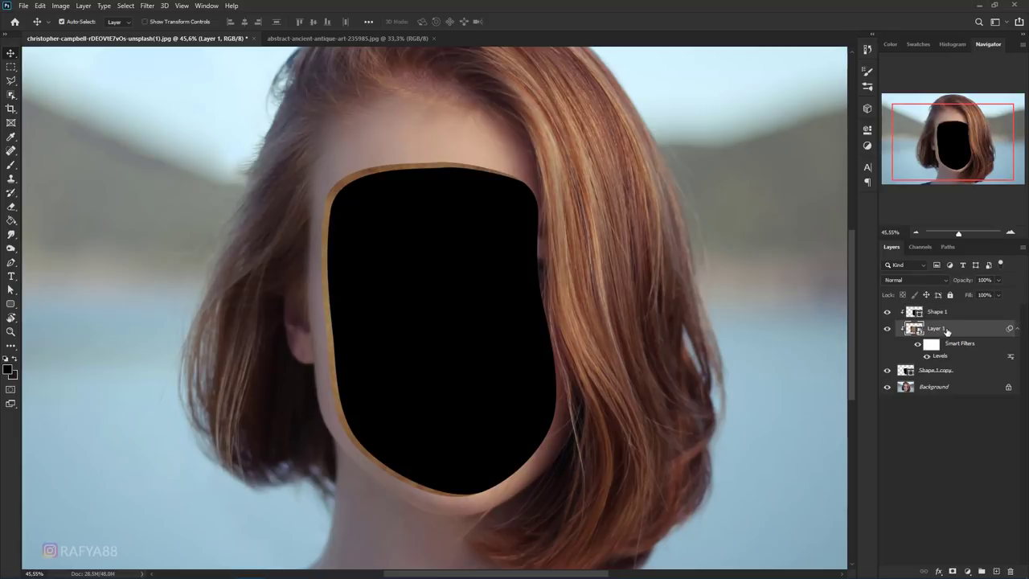
double_click(937, 329)
type("texture")
key("Return")
- Add a Hue/Saturation filter to the texture with Saturation -20 and Lightness -16
key("ctrl+u")
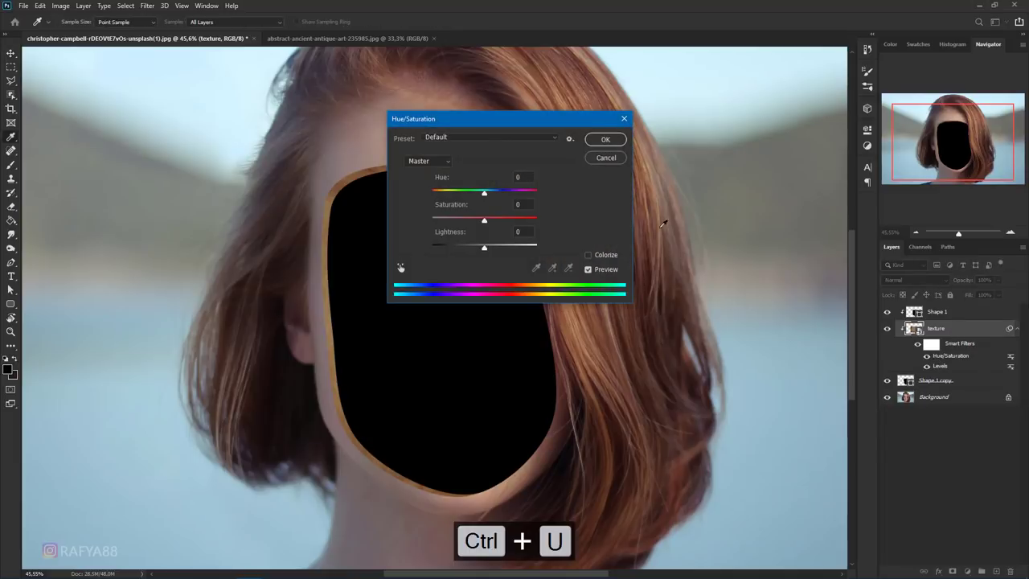
left_click_drag(520, 129, 730, 168)
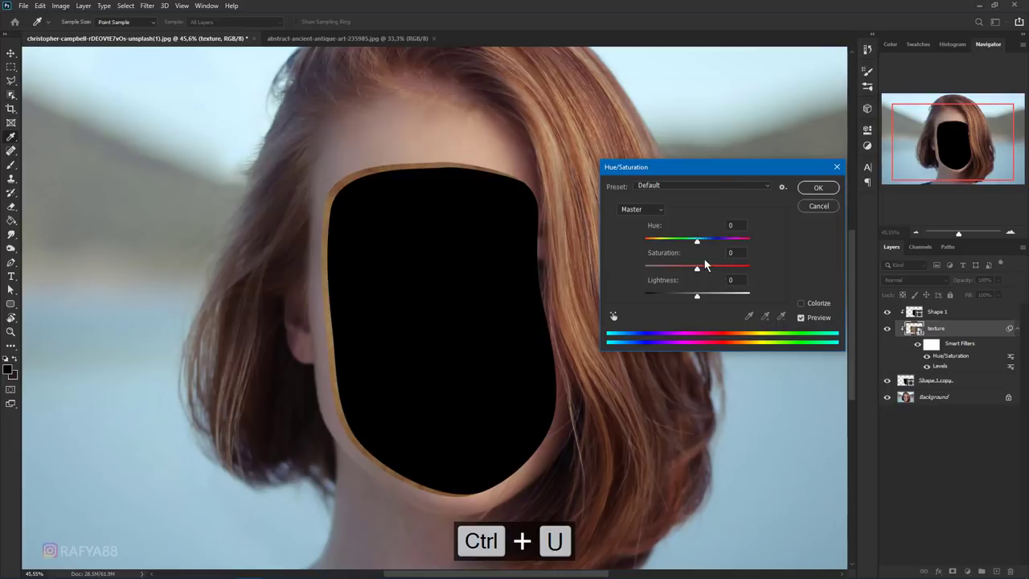
mouse_move(696, 269)
left_mouse_down()
mouse_move(680, 298)
mouse_move(689, 299)
left_mouse_up()
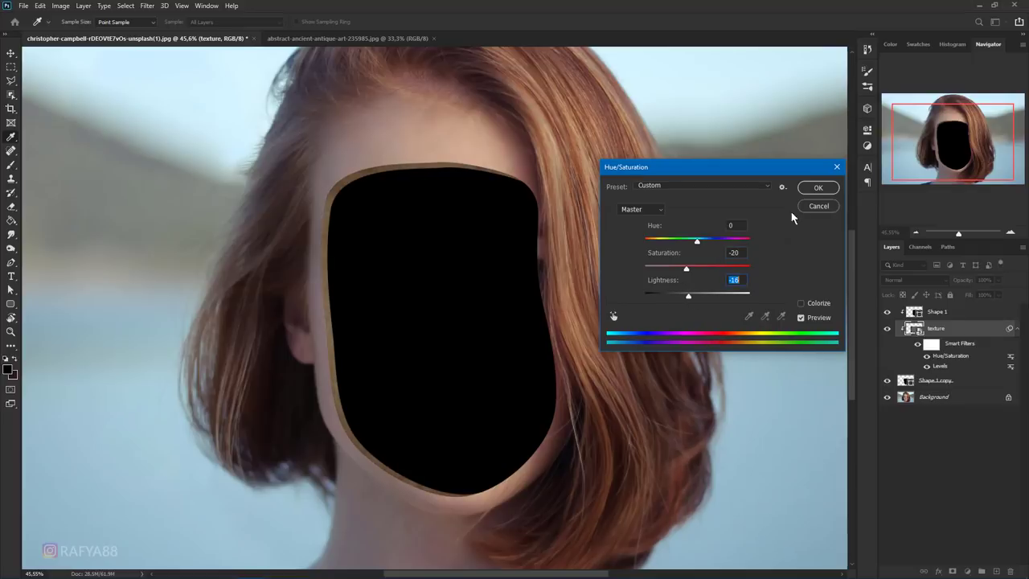
left_click(832, 206)
- Re-edit the texture's Levels filter, adjusting the black, midtone and white input levels
double_click(942, 366)
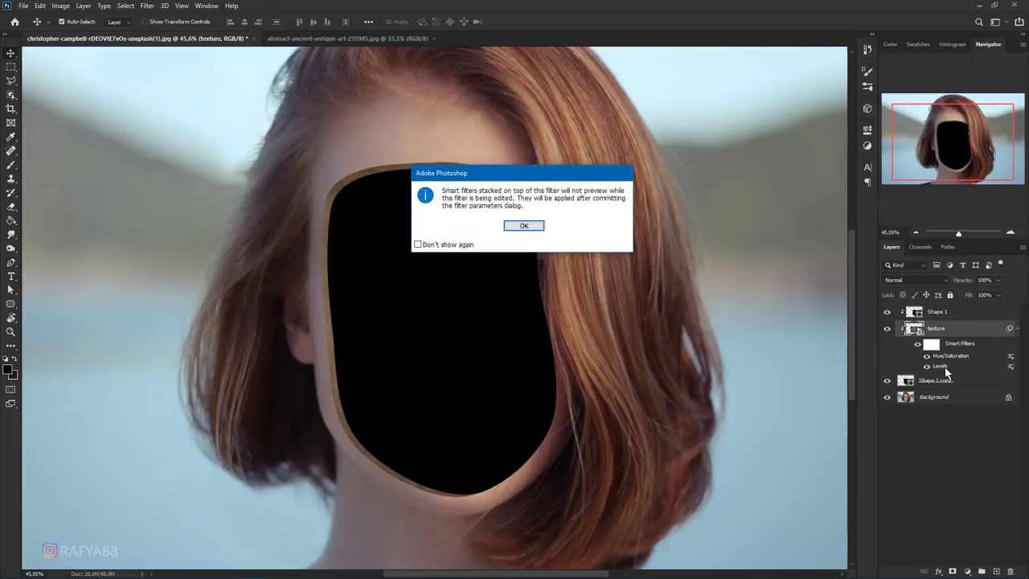
left_click(523, 226)
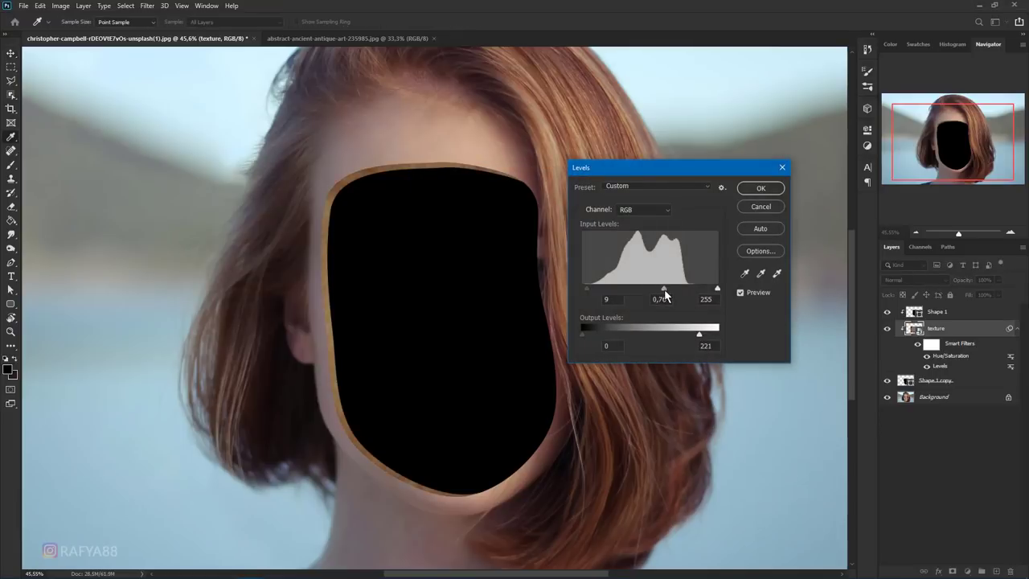
left_click_drag(657, 289, 651, 289)
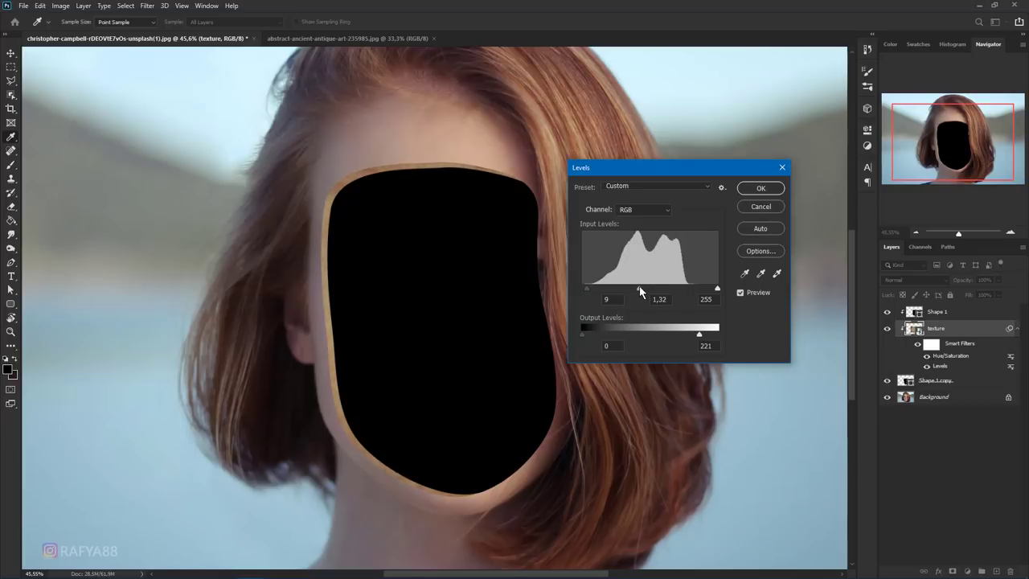
left_click_drag(716, 288, 715, 288)
left_click_drag(586, 289, 598, 290)
left_click(595, 288)
- Add a layer mask to the Shape 1 face layer
scroll(562, 297, "down", 2)
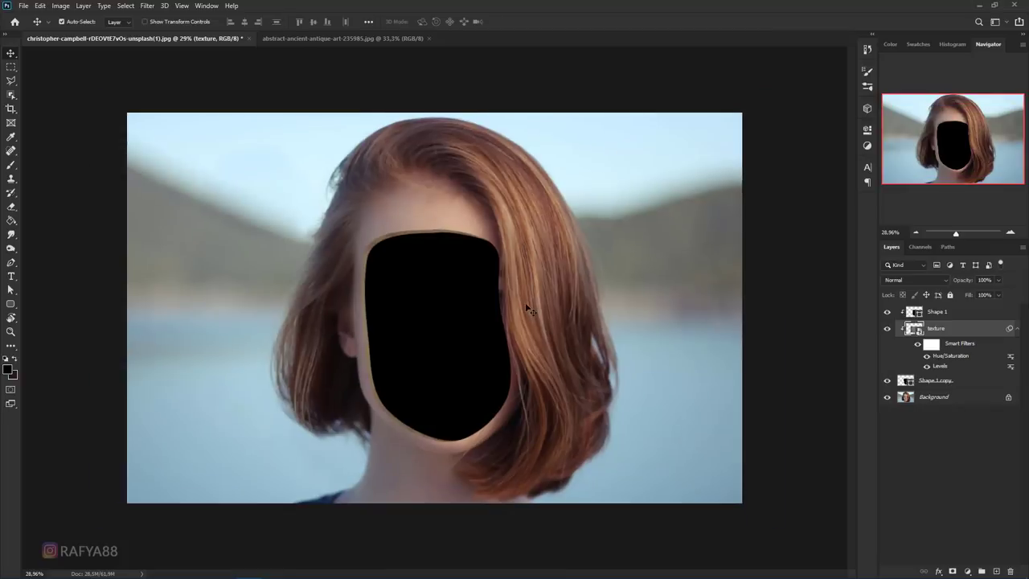
scroll(525, 302, "down", 2)
scroll(483, 366, "up", 1)
scroll(473, 370, "up", 1)
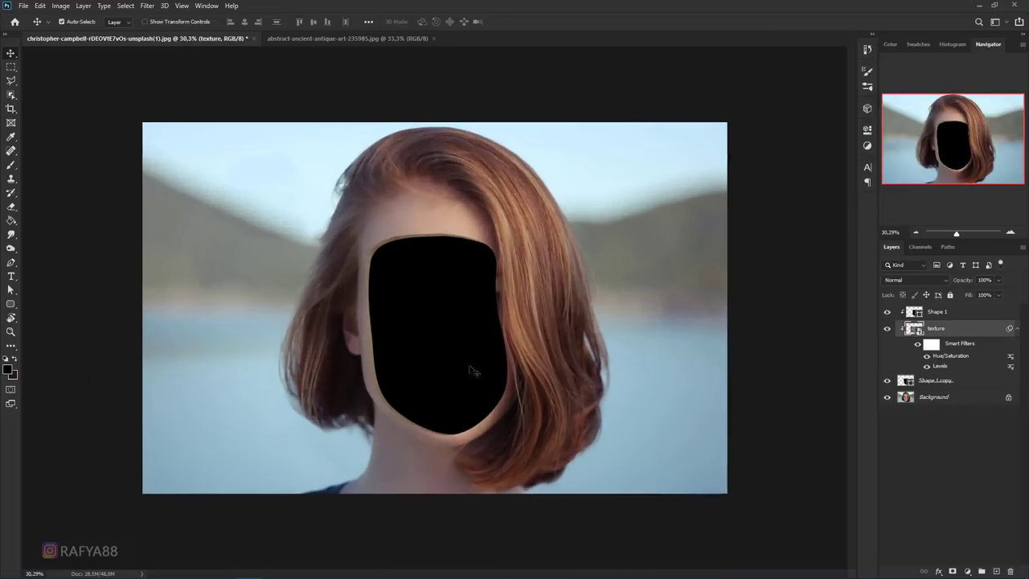
scroll(471, 367, "up", 1)
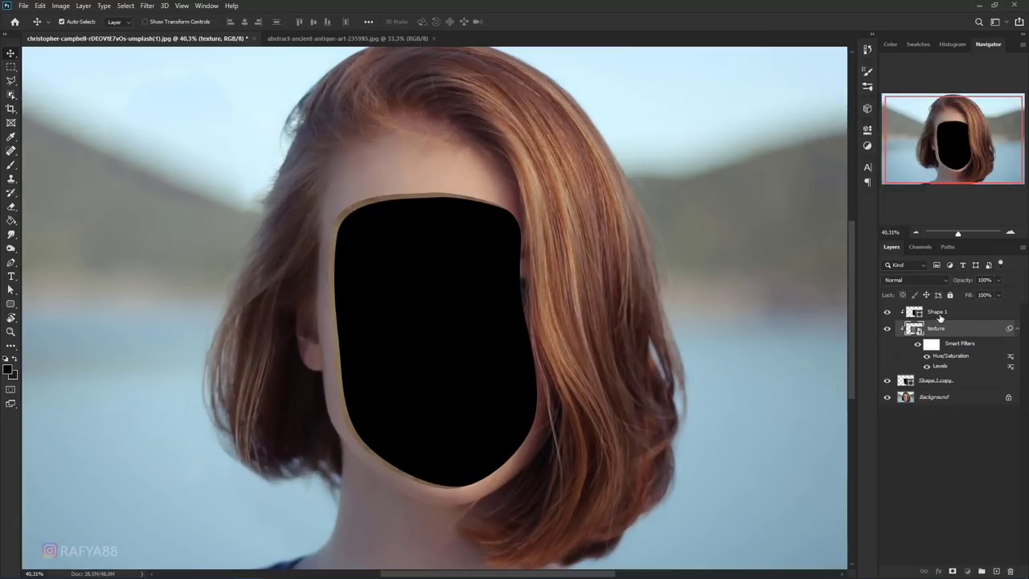
left_click(938, 314)
left_click(953, 571)
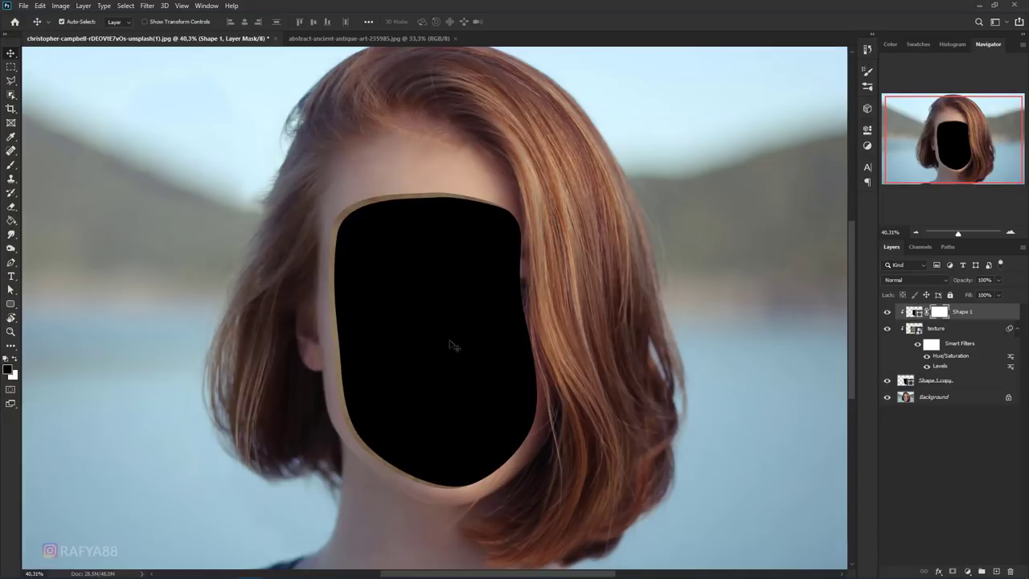
- With a large soft brush, paint a glow into the centre of the face mask
scroll(453, 346, "up", 1)
right_click(12, 165)
left_click(72, 165)
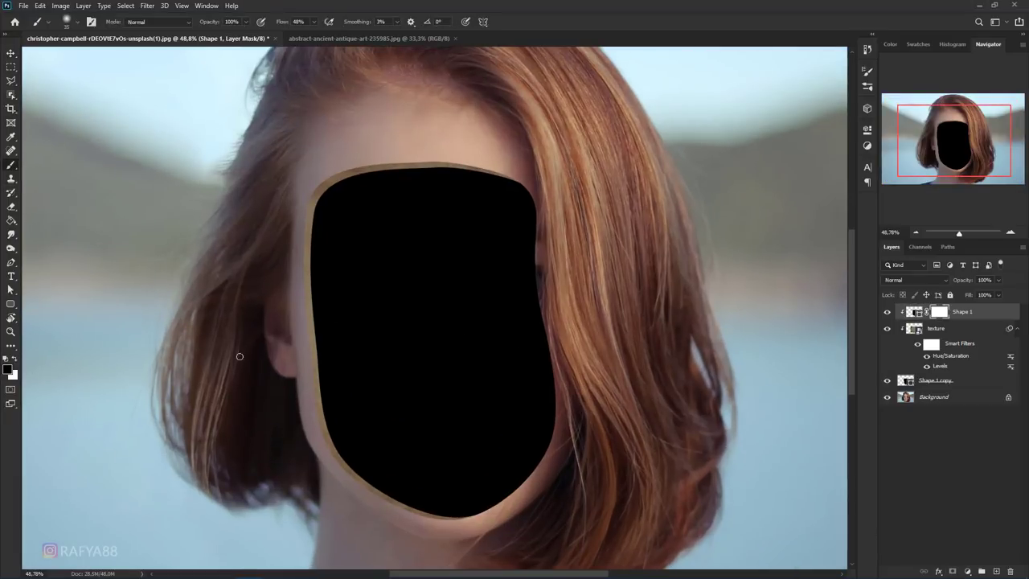
key("bracketright")
key("bracketright")
key("bracketright")
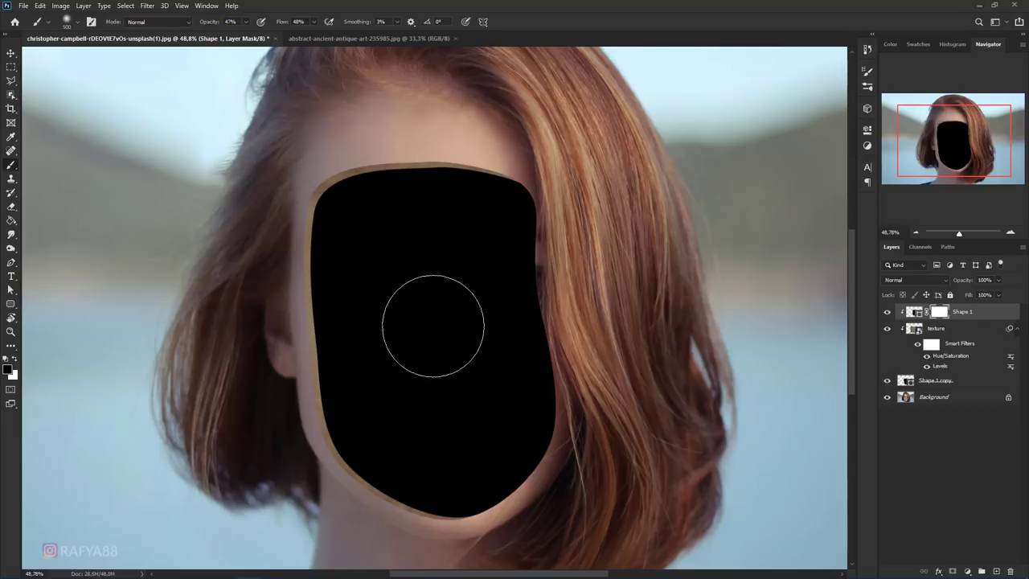
left_click(430, 322)
key("bracketright")
key("bracketright")
key("bracketright")
left_click_drag(430, 348, 395, 298)
key("bracketright")
key("bracketright")
key("bracketright")
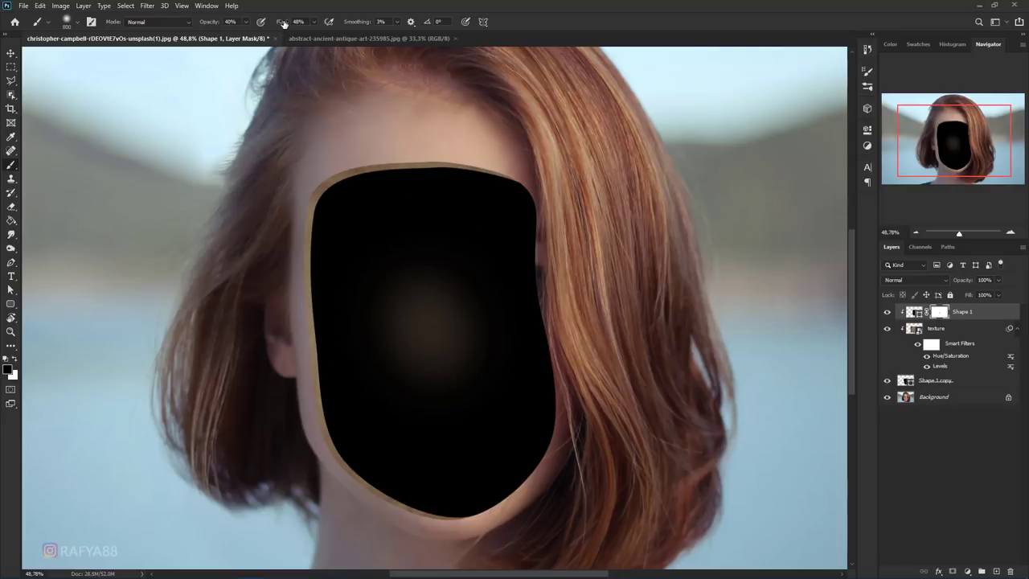
- At 47% brush flow, build up the glow across the lower and upper face
left_click_drag(283, 22, 280, 23)
mouse_move(379, 367)
left_mouse_down()
mouse_move(406, 346)
mouse_move(413, 367)
left_mouse_up()
left_click(436, 402)
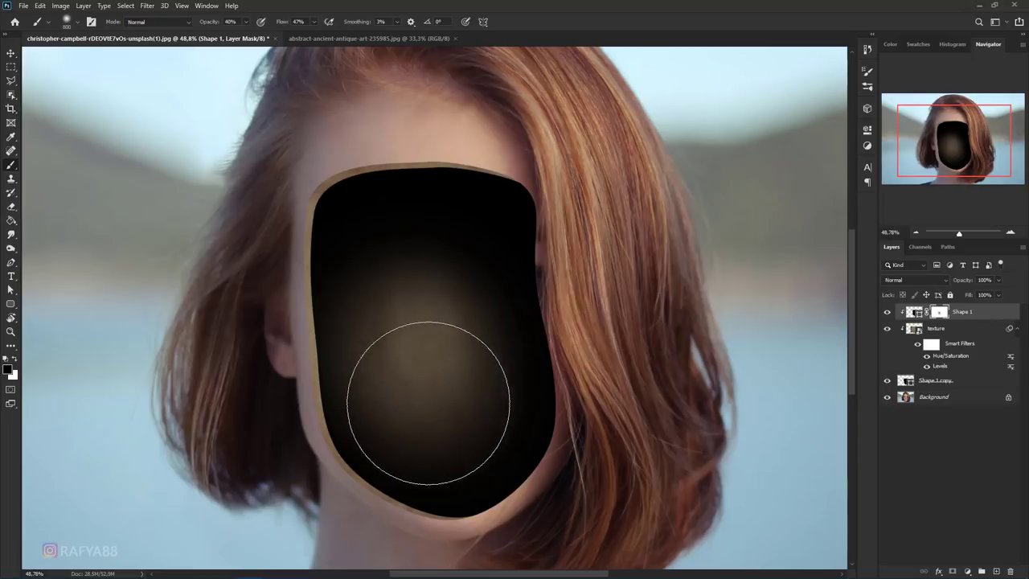
mouse_move(428, 402)
left_mouse_down()
mouse_move(402, 298)
mouse_move(442, 339)
mouse_move(421, 391)
mouse_move(391, 286)
mouse_move(440, 390)
left_mouse_up()
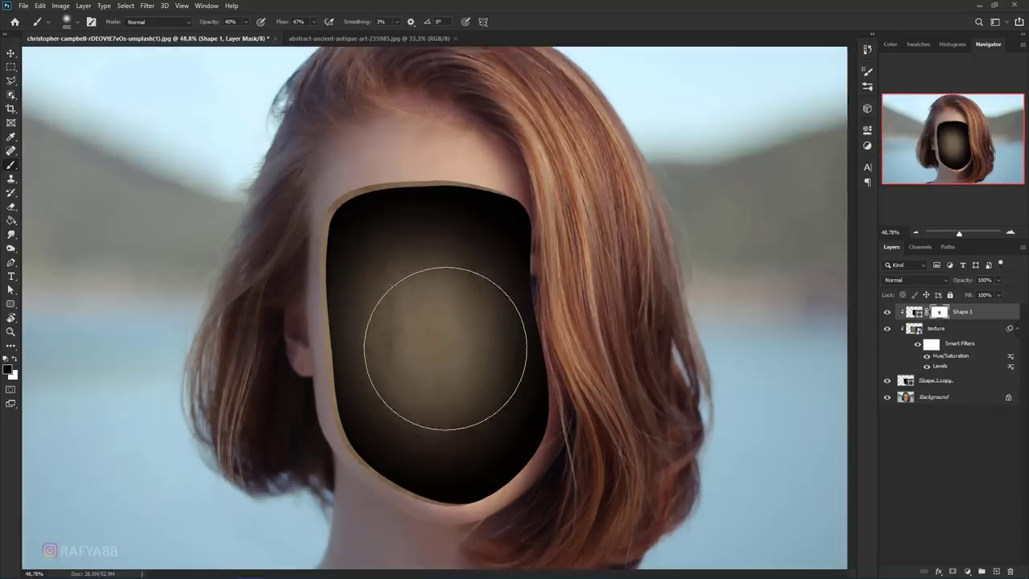
left_click_drag(391, 413, 402, 413)
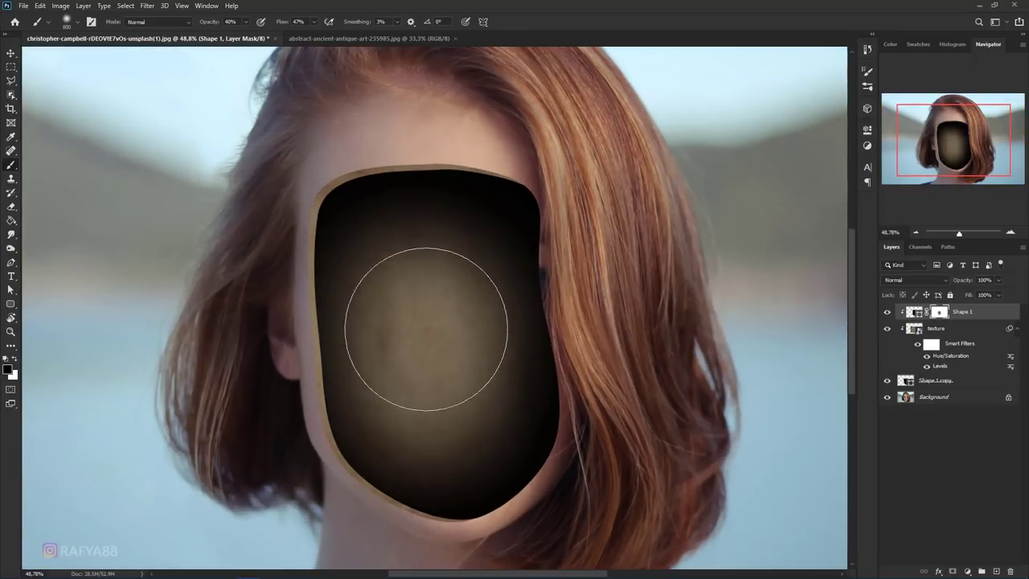
mouse_move(426, 329)
left_mouse_down()
mouse_move(409, 296)
mouse_move(423, 295)
mouse_move(455, 340)
mouse_move(455, 386)
mouse_move(385, 281)
mouse_move(431, 386)
mouse_move(418, 375)
mouse_move(413, 391)
left_mouse_up()
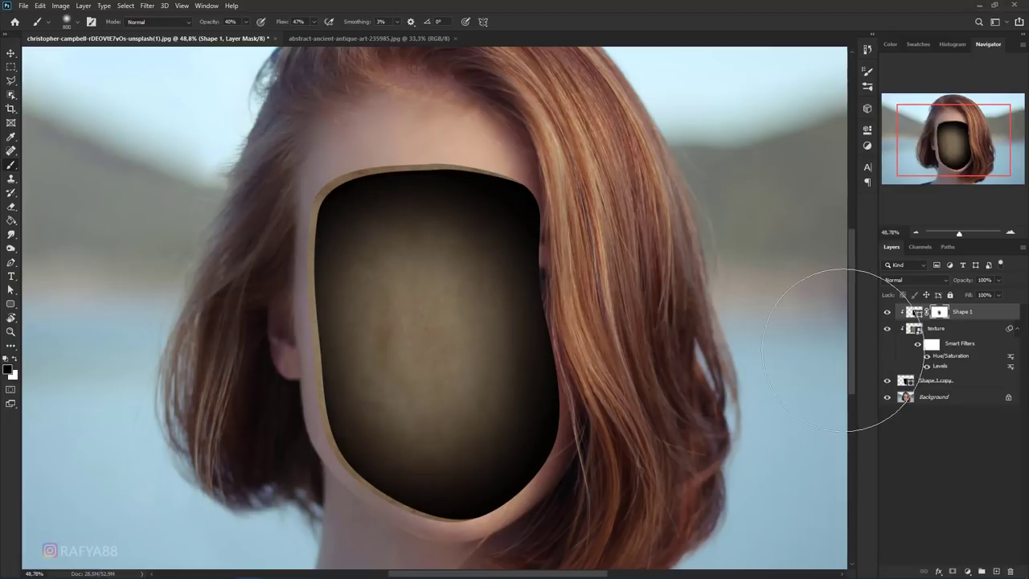
double_click(941, 360)
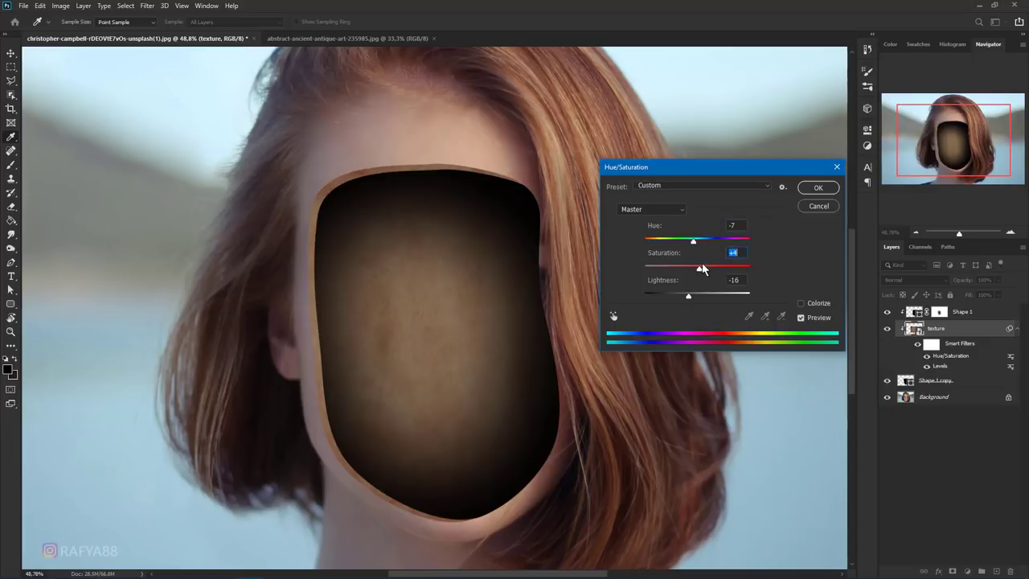
- Apply hue -7 to the texture and add a Color Balance filter with Magenta/Green -8
left_click(805, 189)
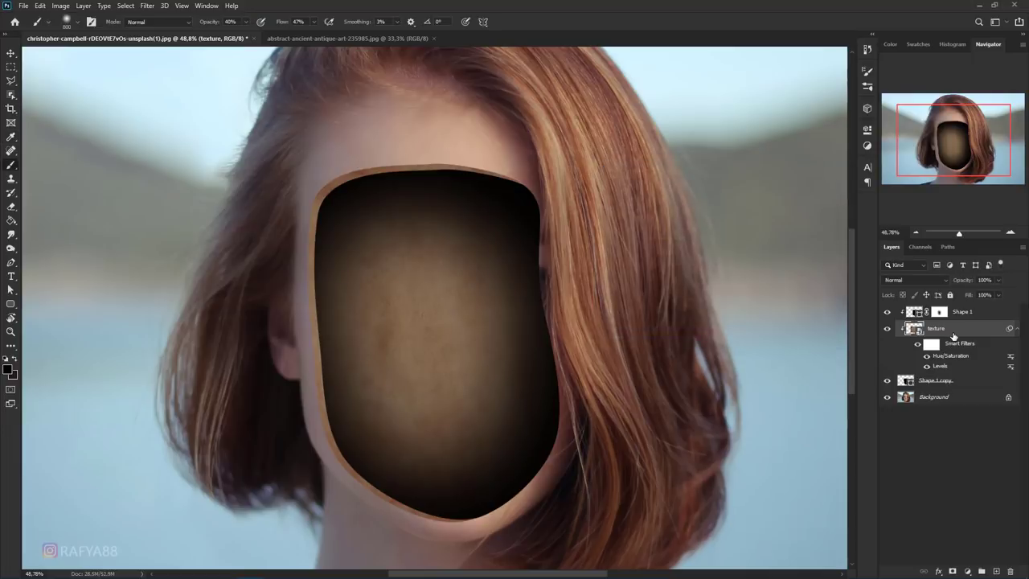
key("ctrl+b")
left_click_drag(539, 145, 689, 204)
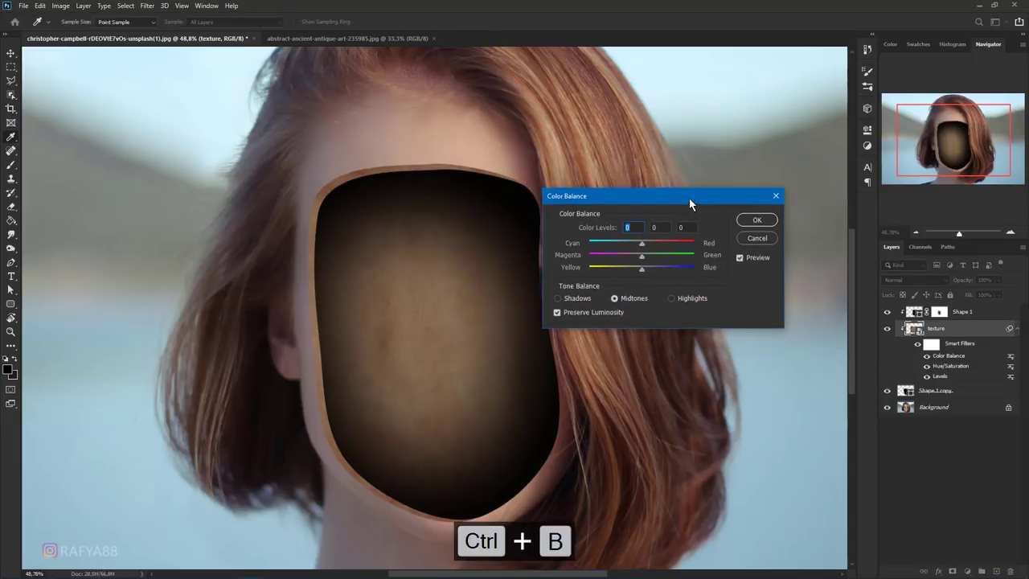
left_click_drag(640, 254, 634, 255)
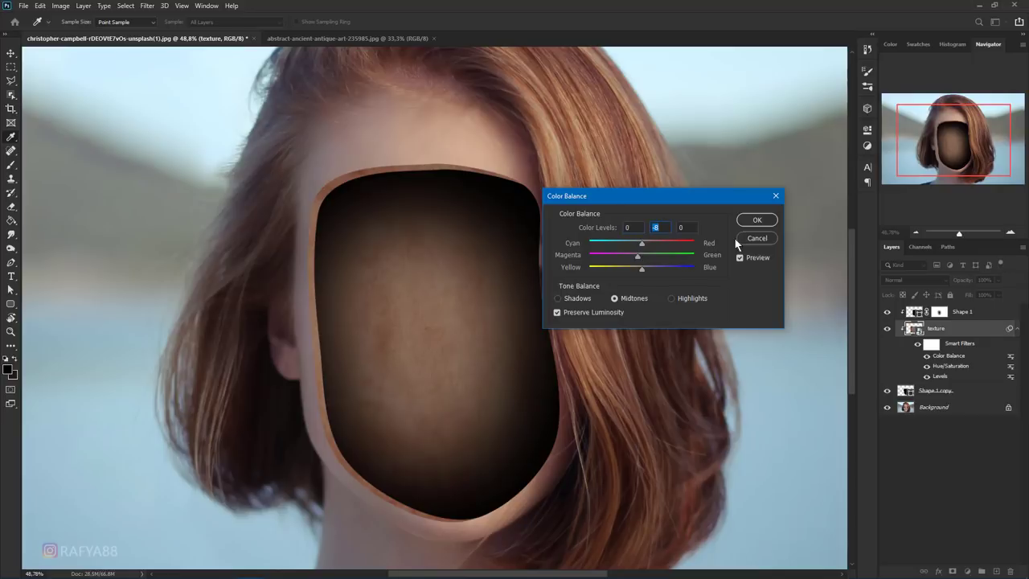
left_click(756, 220)
key("b")
scroll(480, 378, "down", 5)
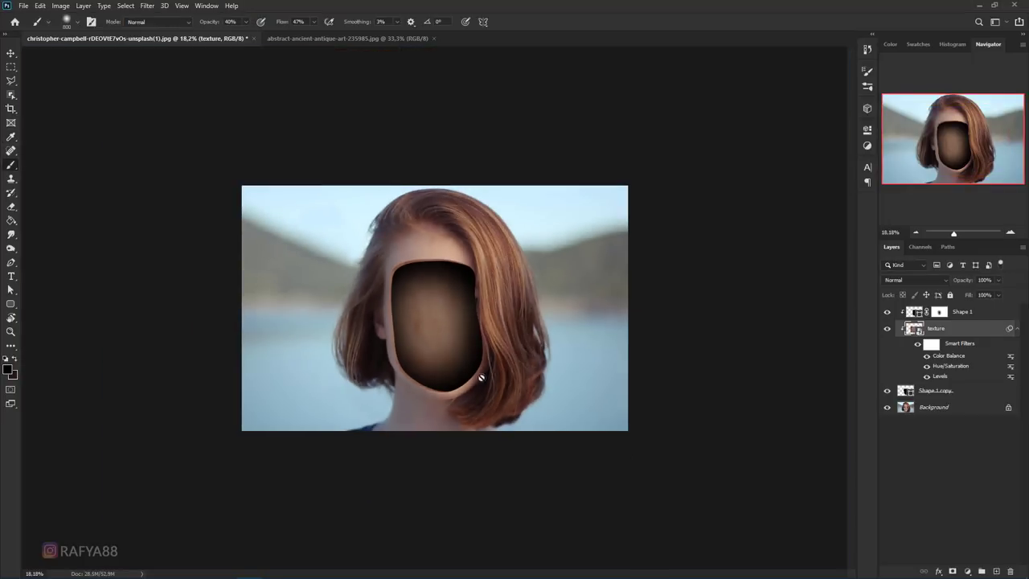
- Add a Curves adjustment above the Background, lowering the top point and midtones to darken
scroll(450, 386, "up", 3)
scroll(438, 393, "up", 2)
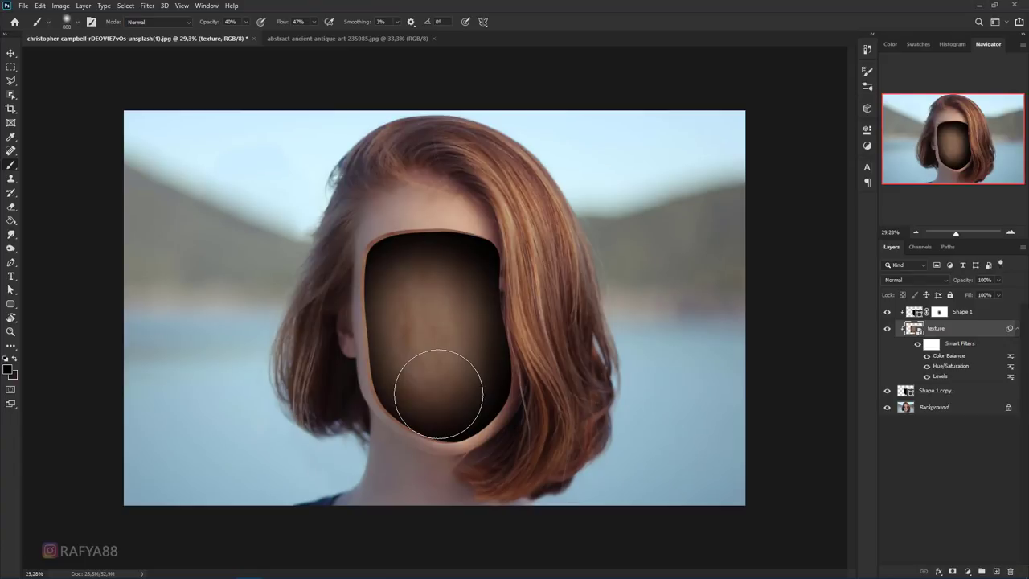
left_click(930, 409)
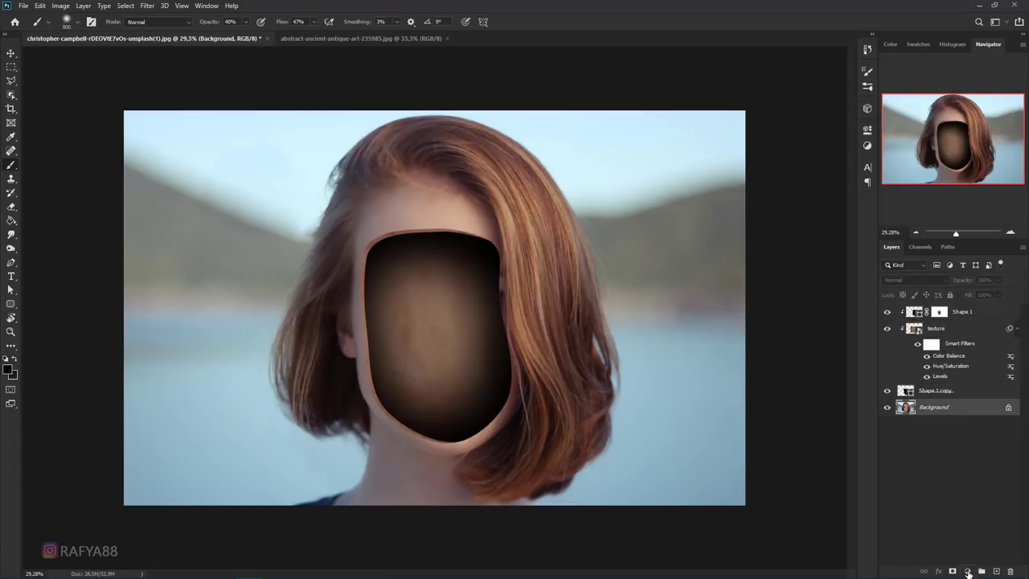
scroll(784, 452, "down", 1)
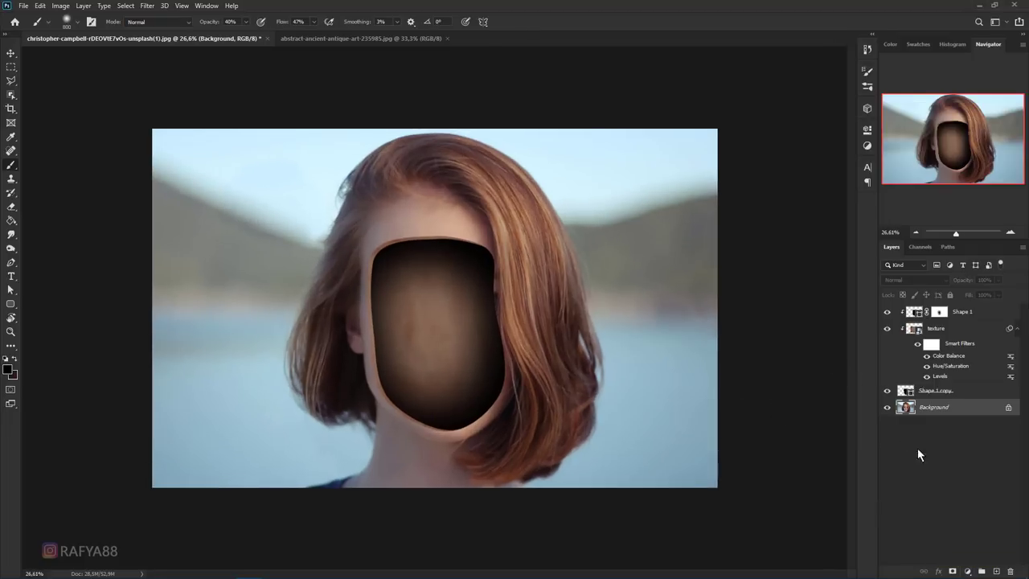
left_click(967, 570)
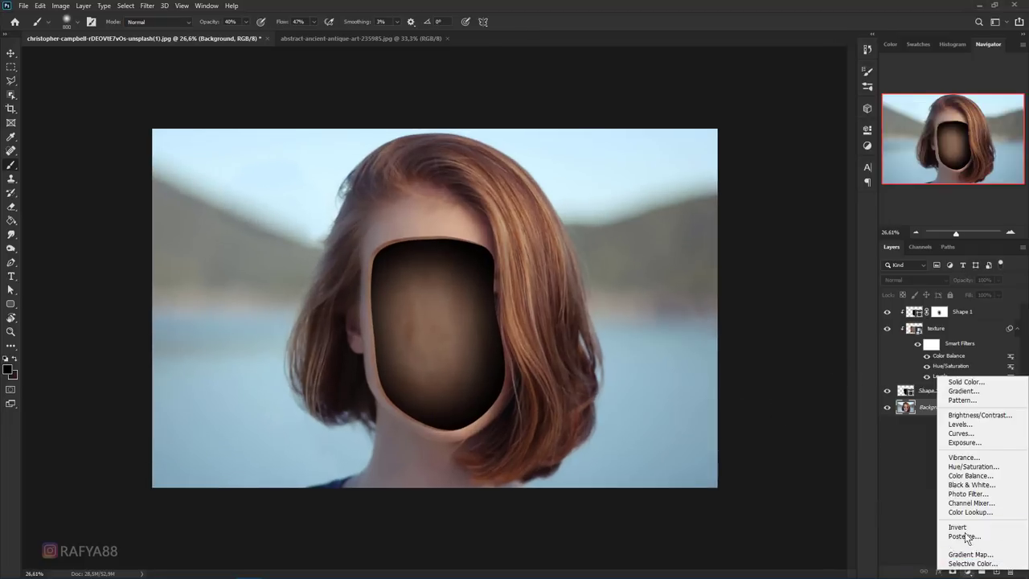
left_click(984, 434)
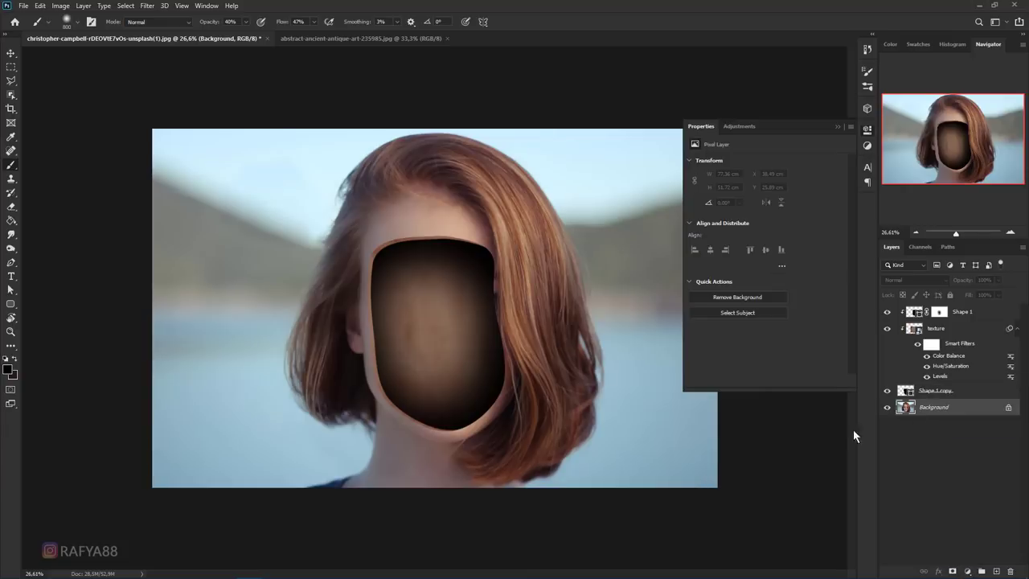
left_click_drag(838, 189, 858, 249)
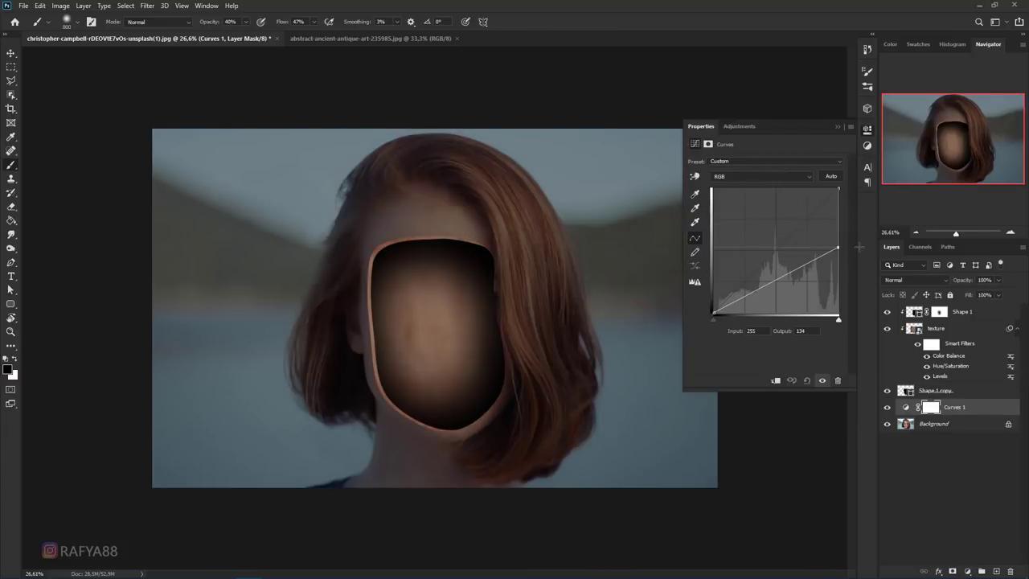
left_click_drag(779, 280, 775, 282)
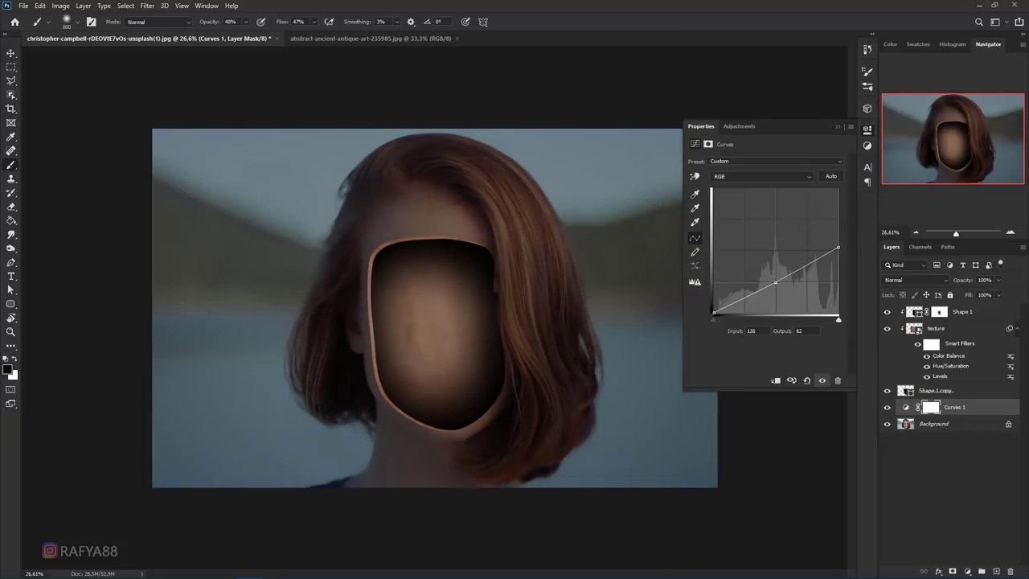
left_click(837, 129)
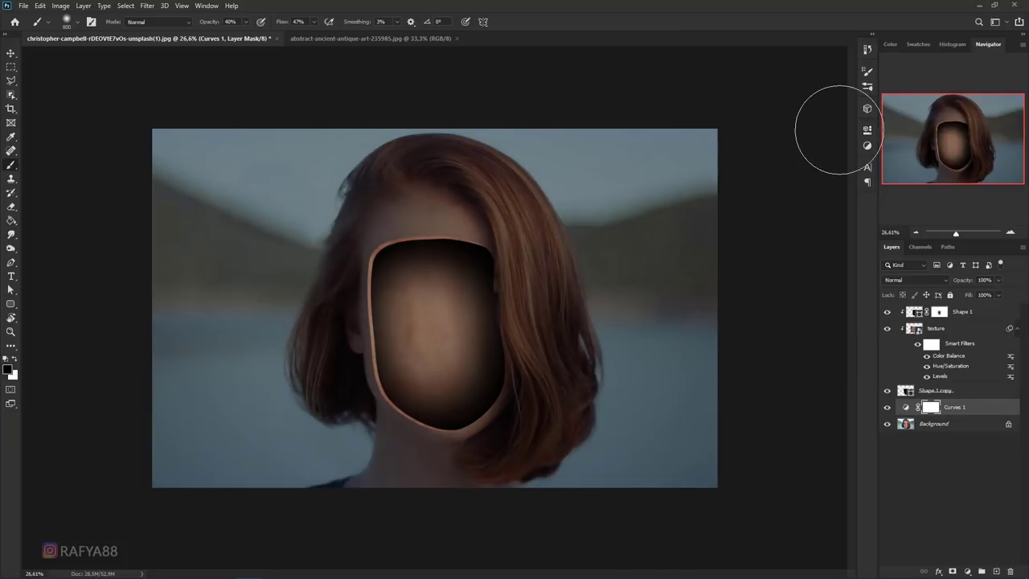
- Paint on the Curves 1 mask with a very large soft brush to shade the cavity, undoing one stroke
right_click(11, 164)
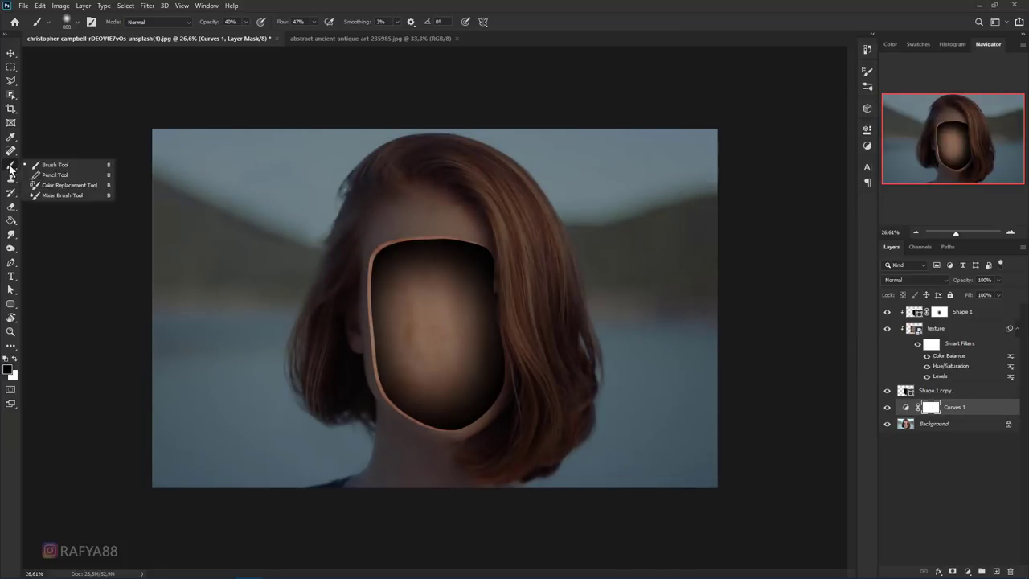
left_click(442, 293)
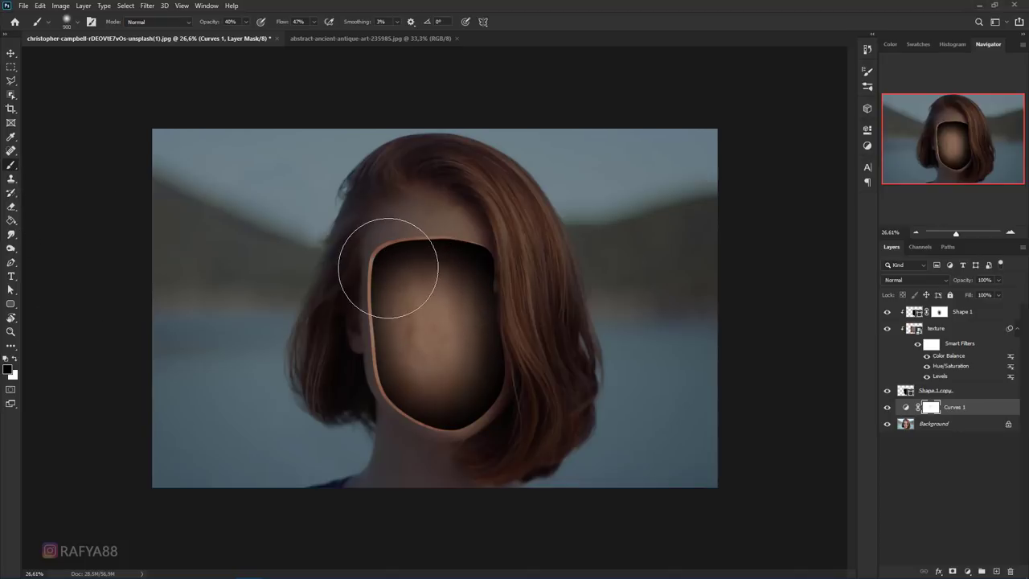
key("bracketright")
key("bracketright")
key("bracketright")
key("bracketright")
key("bracketright")
key("bracketright")
mouse_move(403, 305)
left_mouse_down()
mouse_move(402, 287)
mouse_move(378, 298)
left_mouse_up()
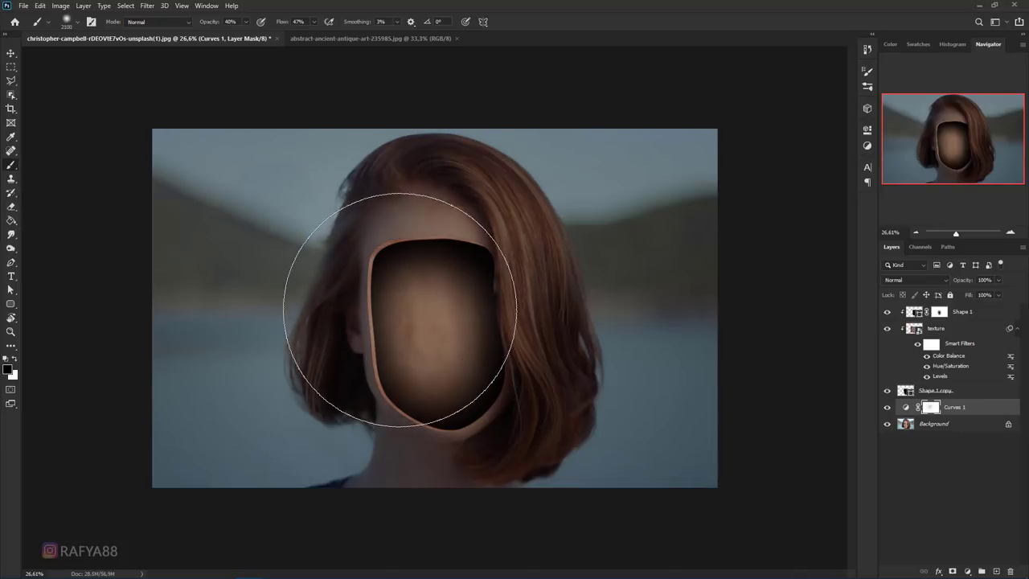
type("88")
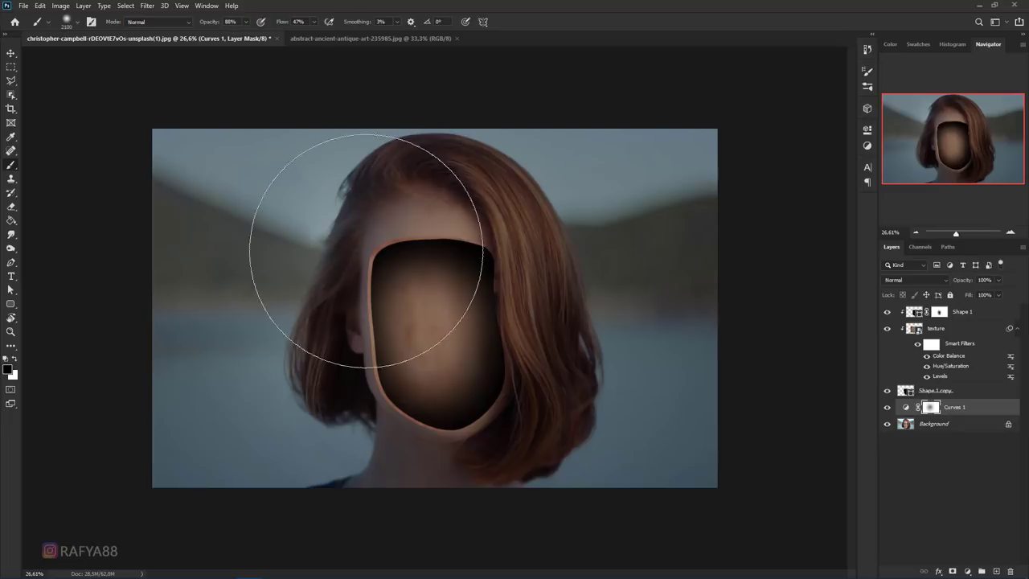
left_click_drag(393, 347, 368, 374)
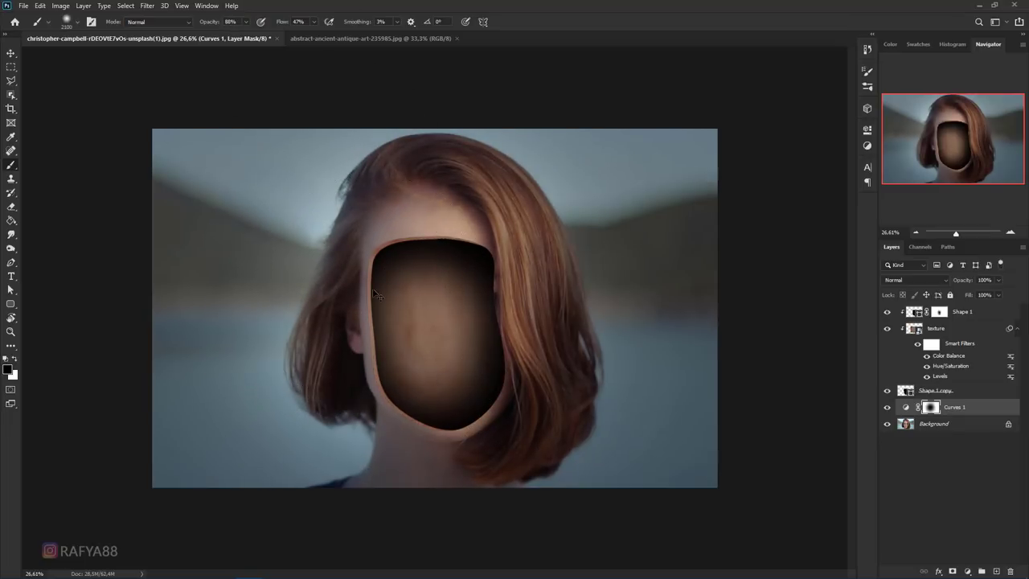
key("ctrl+z")
key("ctrl+z")
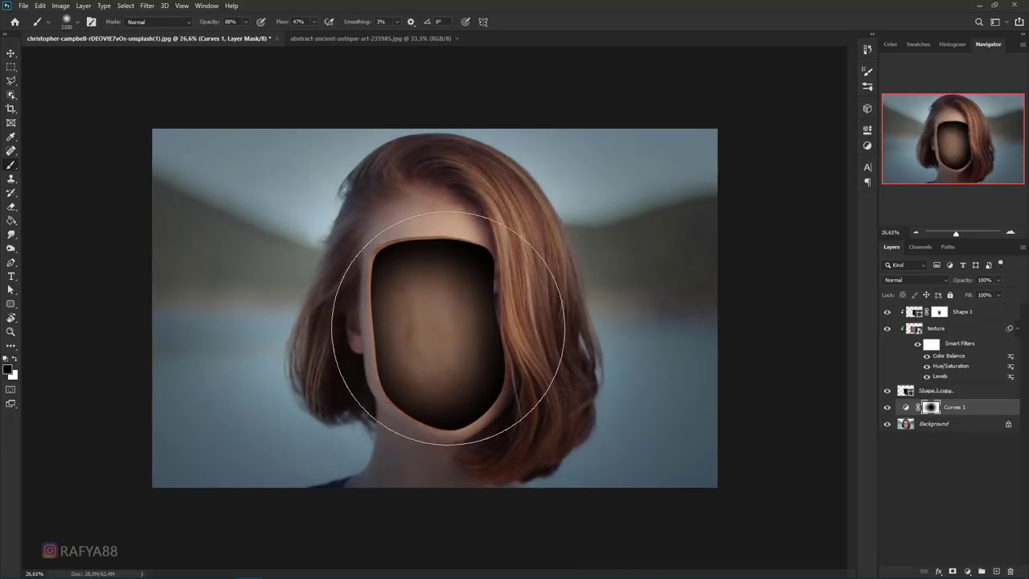
scroll(409, 367, "down", 2)
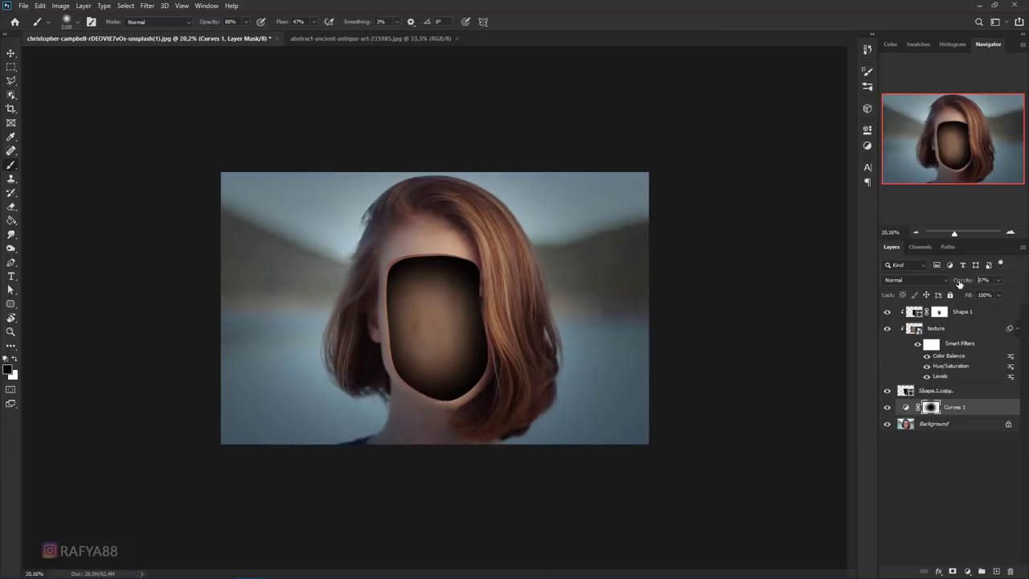
- Raise Curves 1 opacity to 82%, compare it on and off, and shrink the brush to 500
left_click_drag(959, 283, 956, 284)
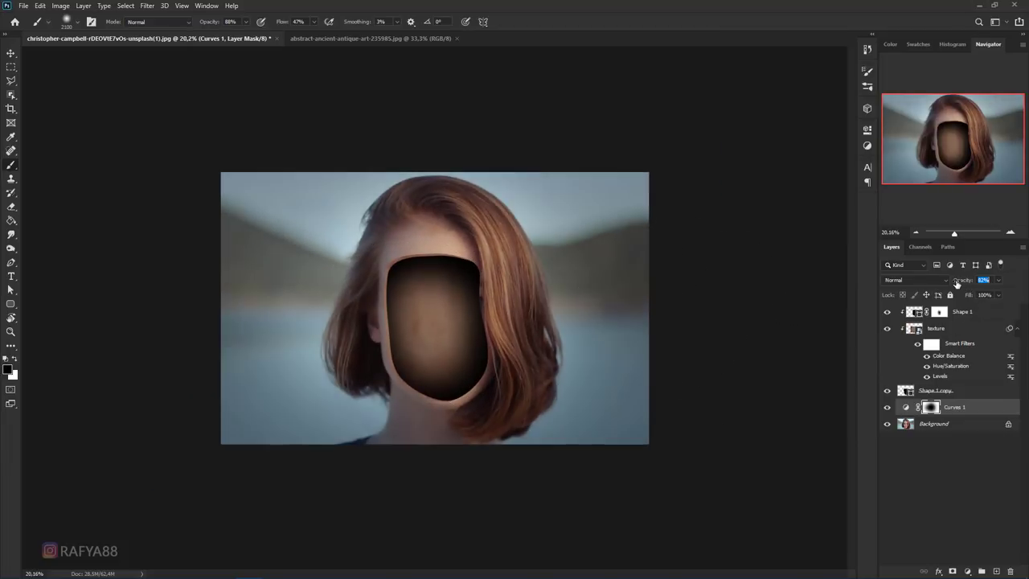
left_click(888, 407)
left_click(887, 407)
scroll(620, 310, "down", 2)
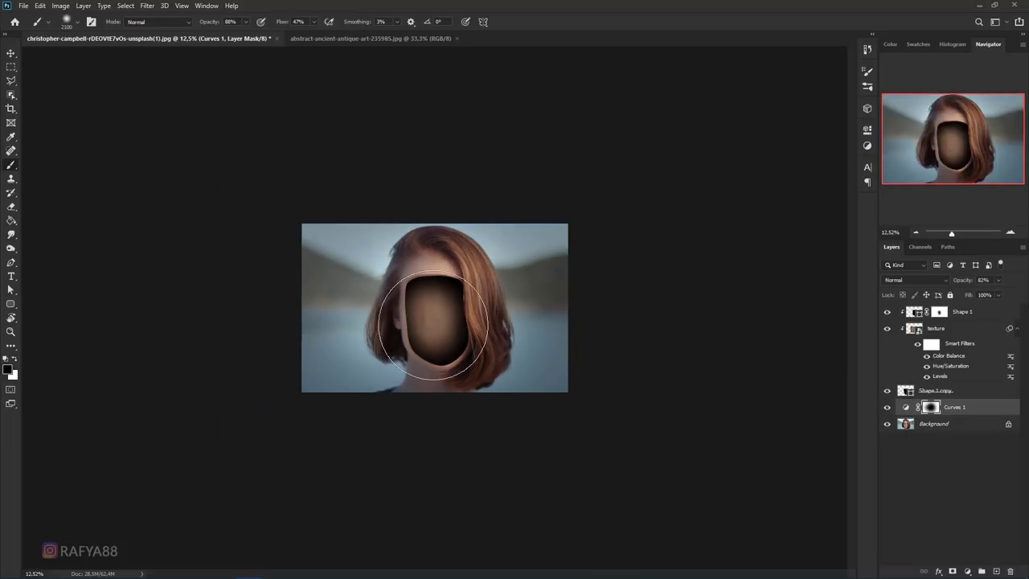
scroll(538, 309, "up", 2)
scroll(518, 330, "up", 2)
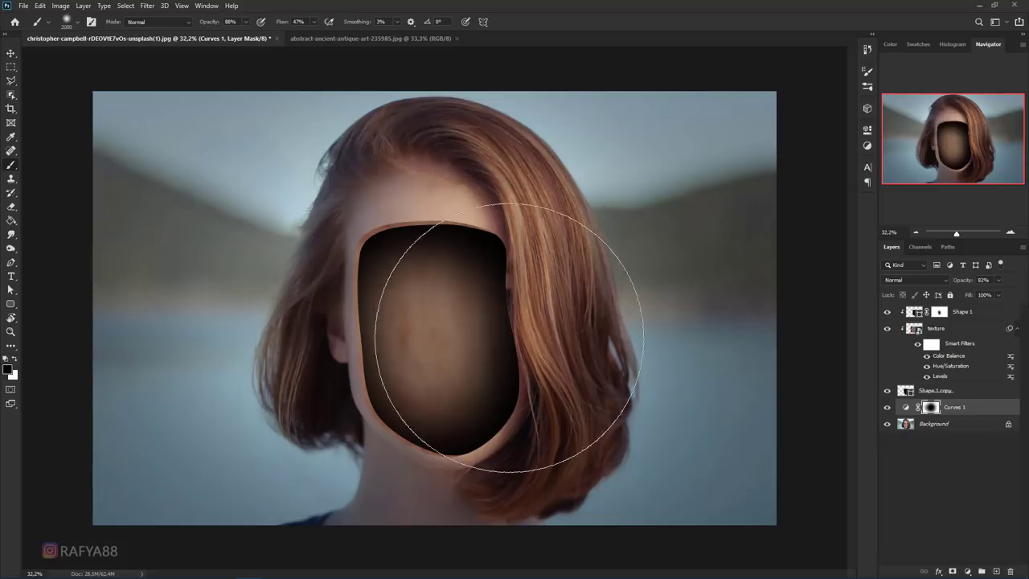
key("bracketleft")
key("bracketleft")
key("bracketleft")
key("bracketleft")
key("bracketleft")
key("bracketleft")
key("bracketleft")
key("bracketleft")
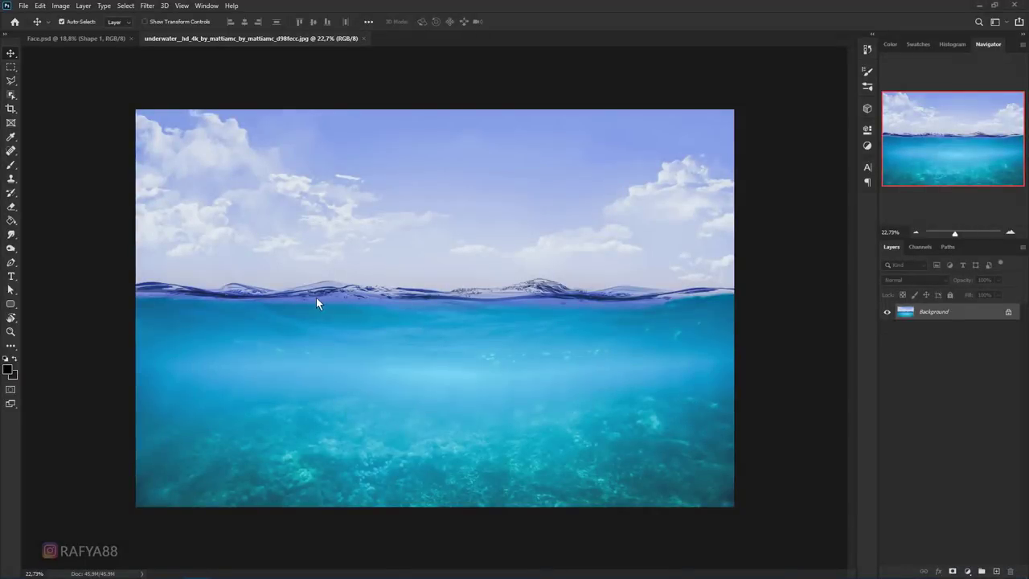
- Select the wave crests along the waterline with the Quick Selection Tool
right_click(11, 97)
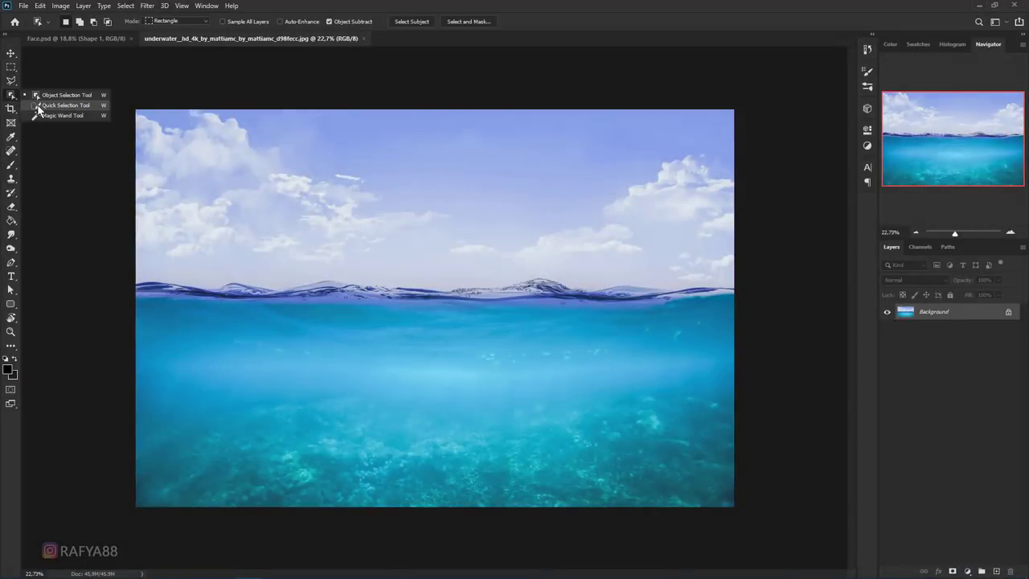
left_click(57, 103)
scroll(94, 293, "up", 1)
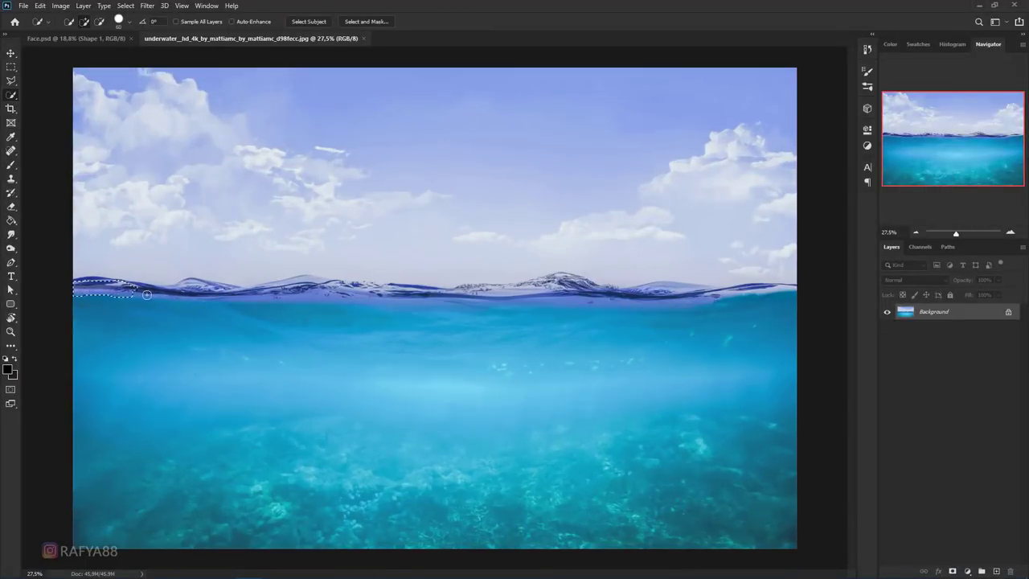
left_click_drag(182, 305, 181, 289)
left_click_drag(242, 295, 253, 294)
left_click_drag(293, 288, 266, 288)
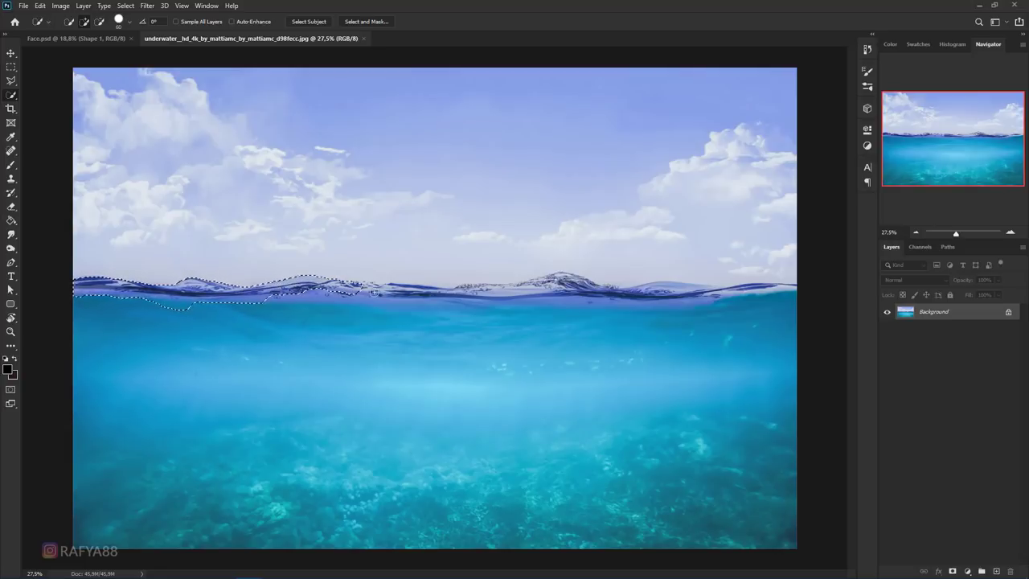
- Add the whole underwater area and the right side of the waterline to the selection
left_click_drag(483, 379, 549, 504)
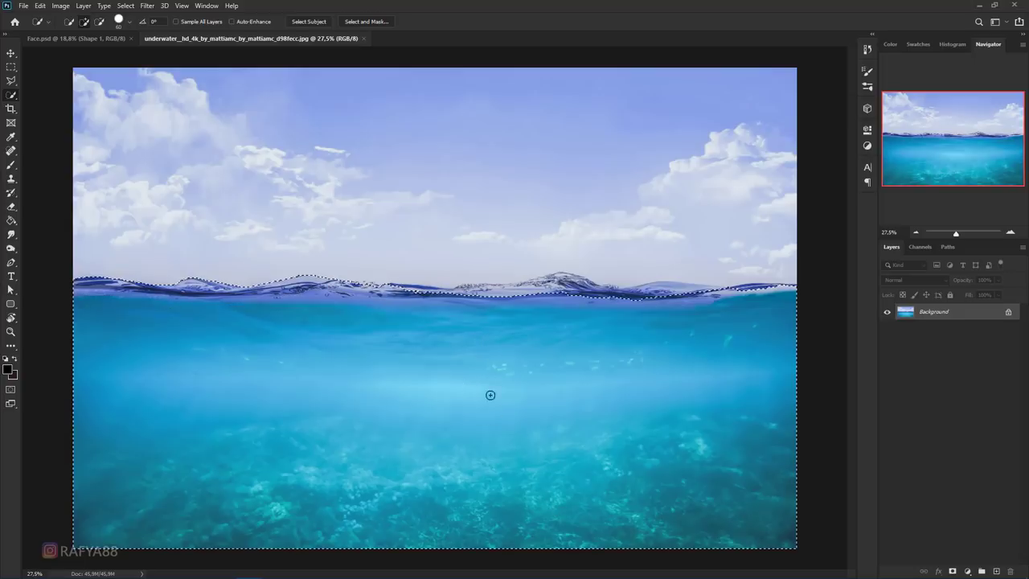
scroll(490, 395, "up", 2)
scroll(490, 394, "up", 2)
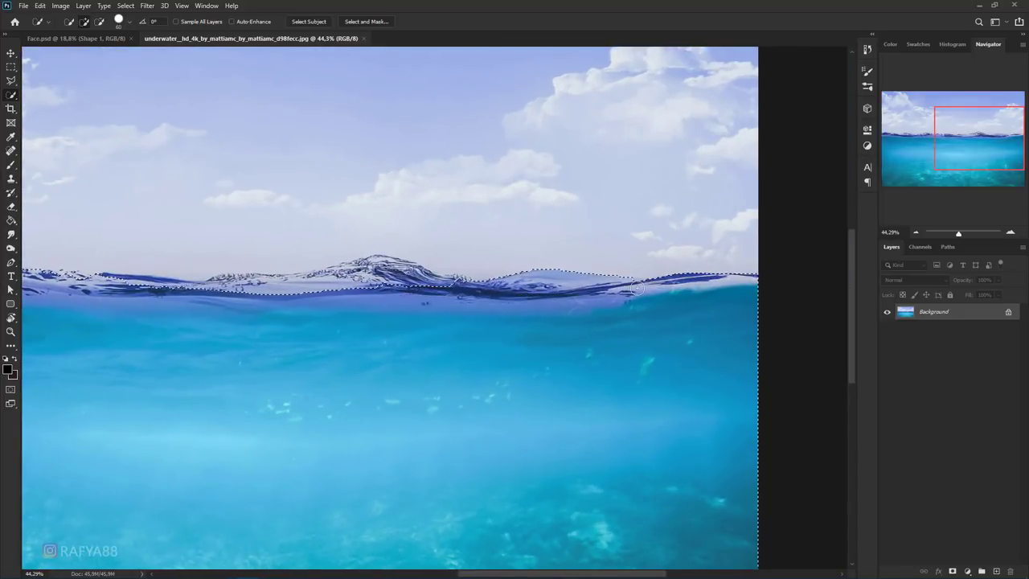
left_click_drag(362, 281, 512, 288)
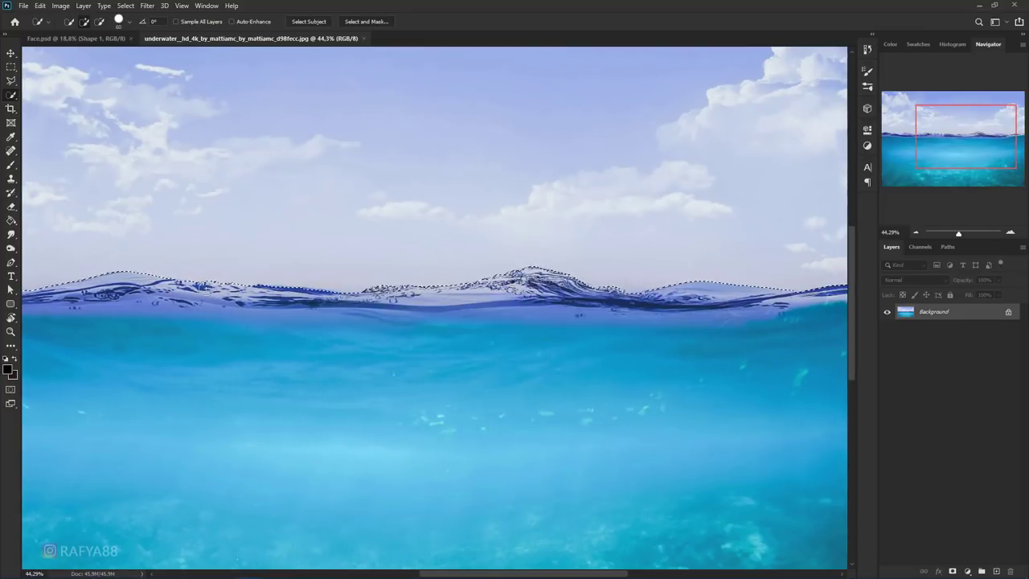
scroll(606, 266, "up", 3)
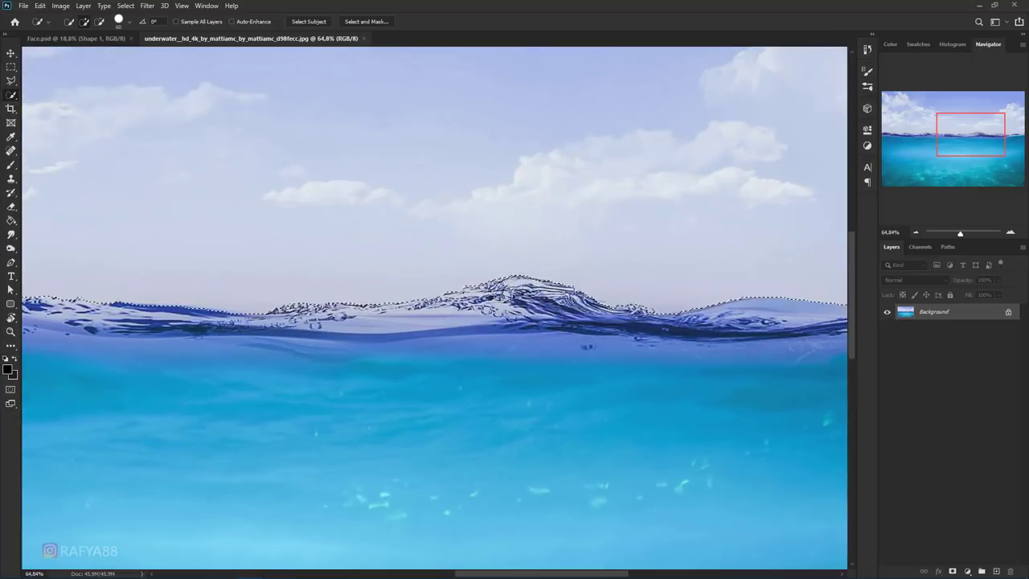
scroll(628, 334, "down", 5)
scroll(628, 334, "down", 2)
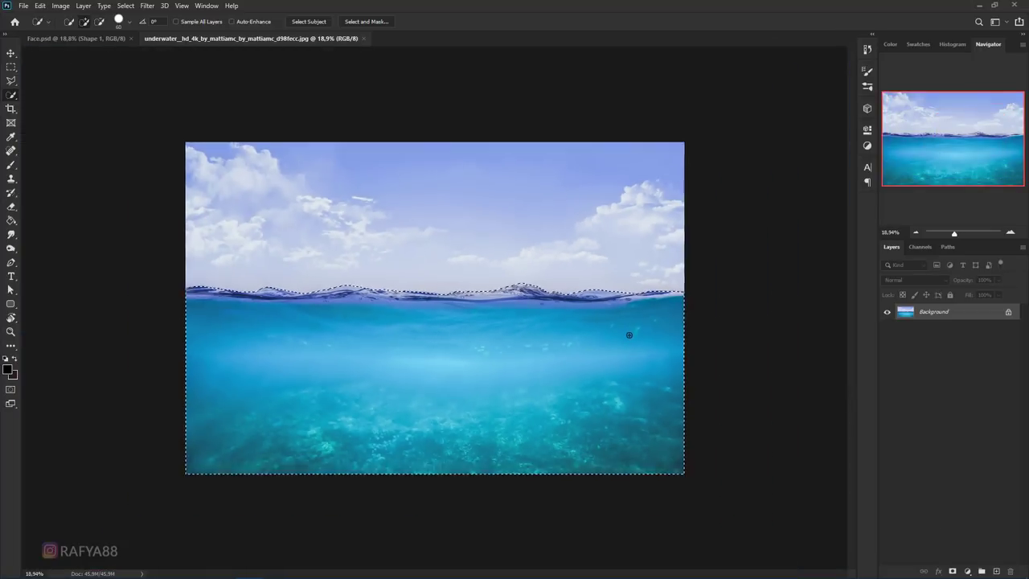
scroll(628, 334, "up", 1)
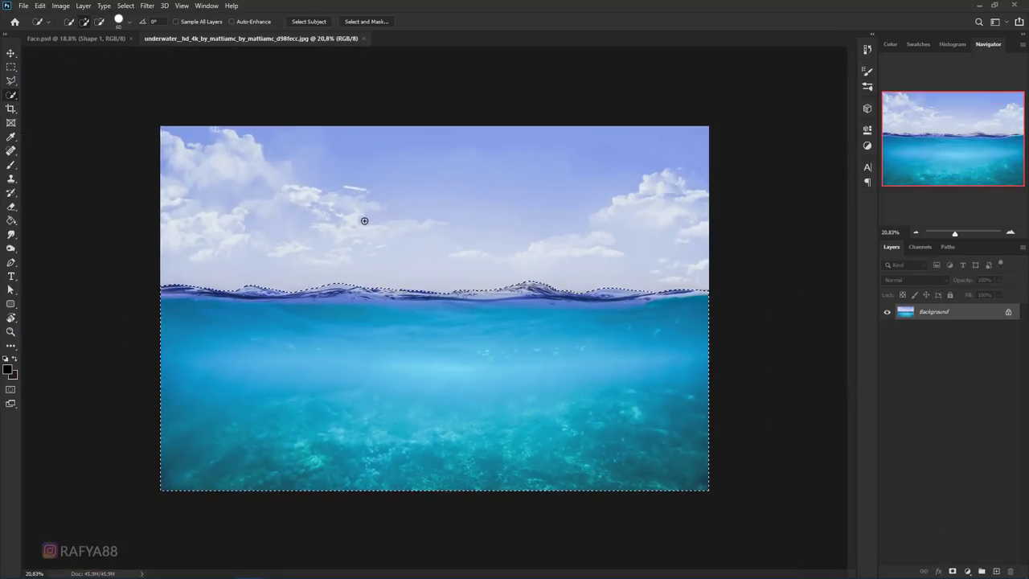
left_click(10, 53)
- Drag the selected underwater area into the Face.psd portrait as Layer 1
mouse_move(241, 299)
left_mouse_down()
mouse_move(107, 52)
mouse_move(231, 216)
left_mouse_up()
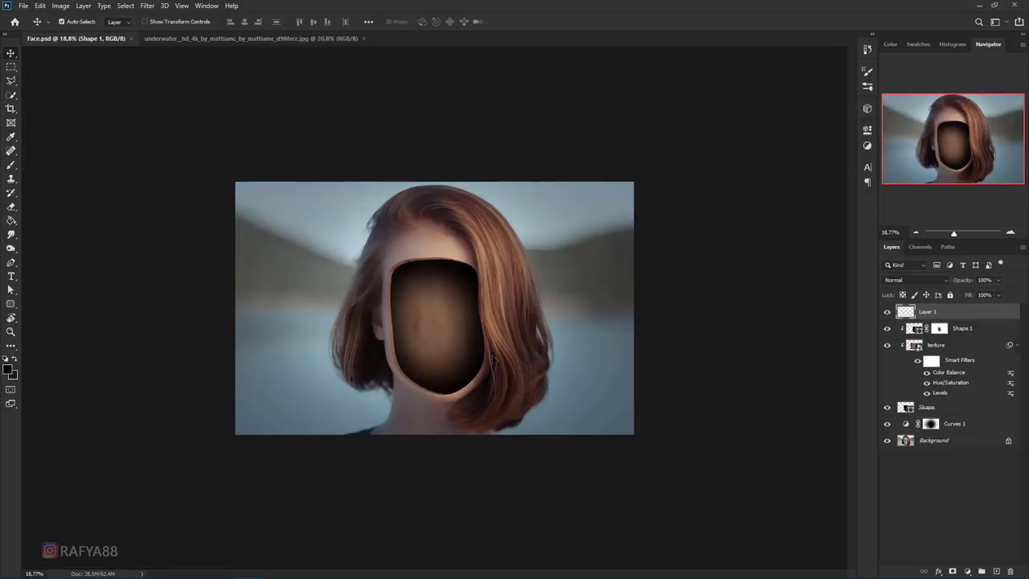
mouse_move(418, 332)
left_mouse_down()
mouse_move(471, 347)
mouse_move(407, 289)
left_mouse_up()
scroll(471, 345, "up", 2)
- Scale the water layer to about 38% and place it across the lower face
key("ctrl+t")
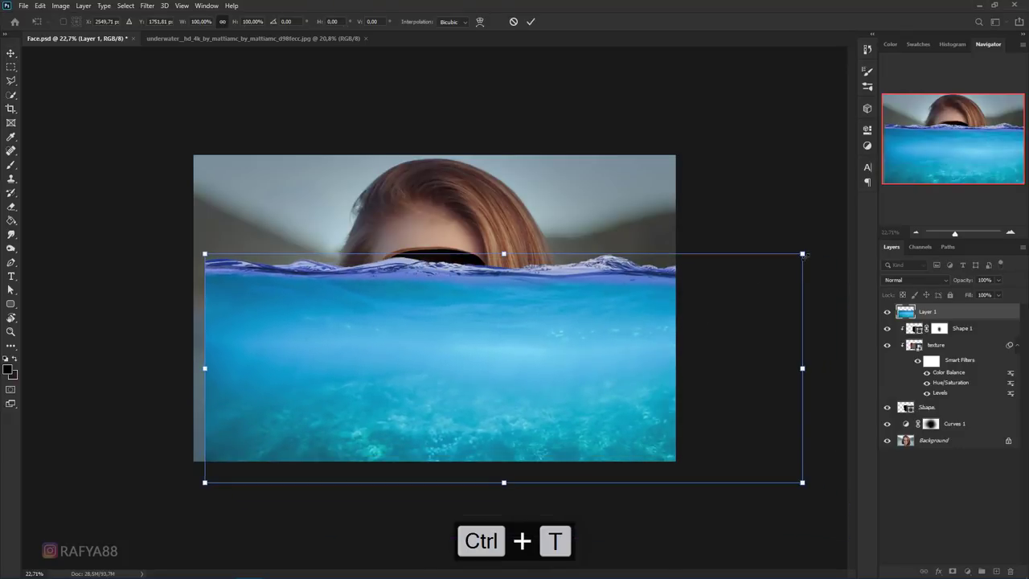
mouse_move(804, 255)
left_mouse_down()
mouse_move(621, 337)
mouse_move(527, 405)
mouse_move(543, 367)
left_mouse_up()
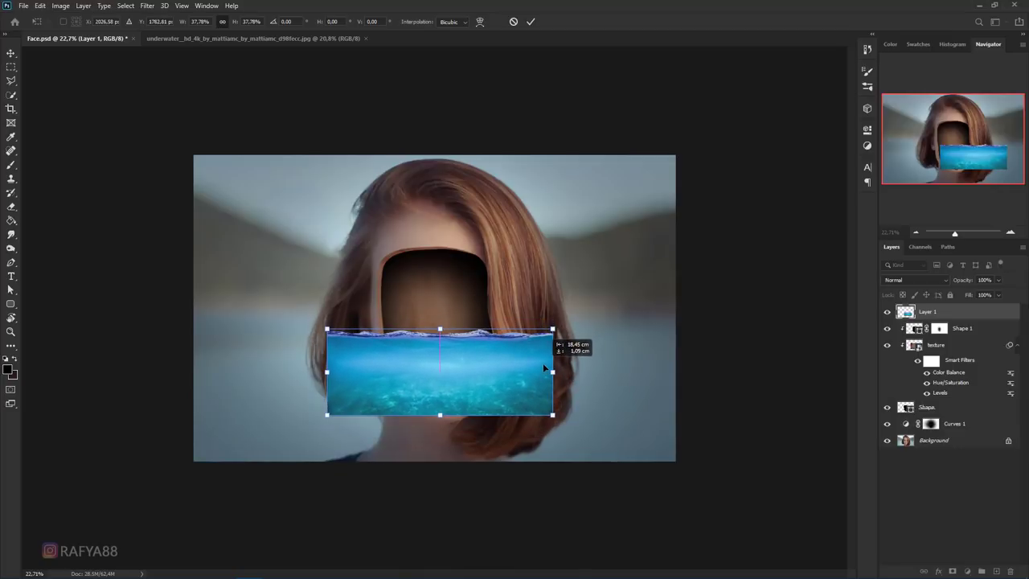
left_click_drag(524, 365, 515, 367)
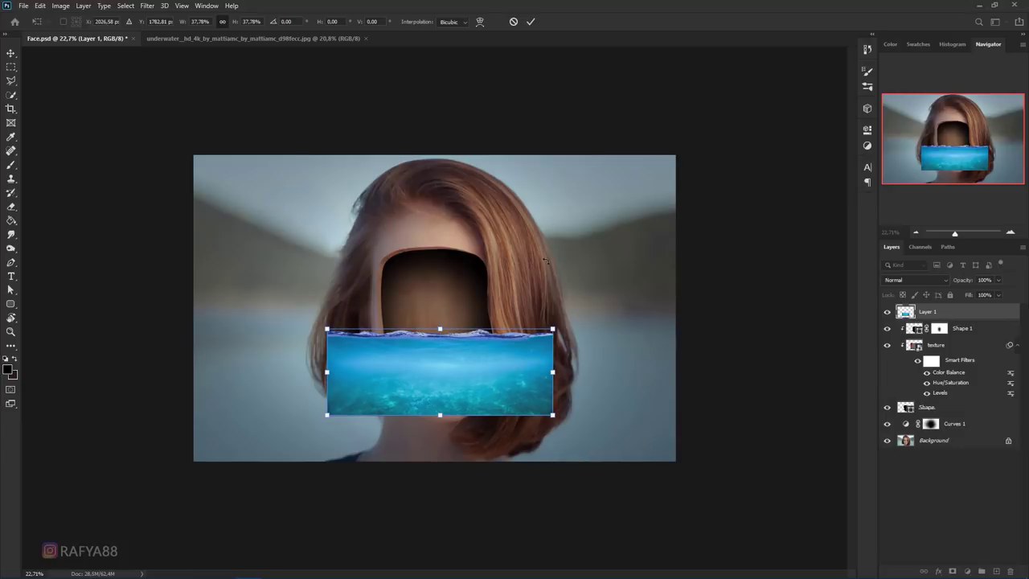
left_click_drag(508, 352, 515, 352)
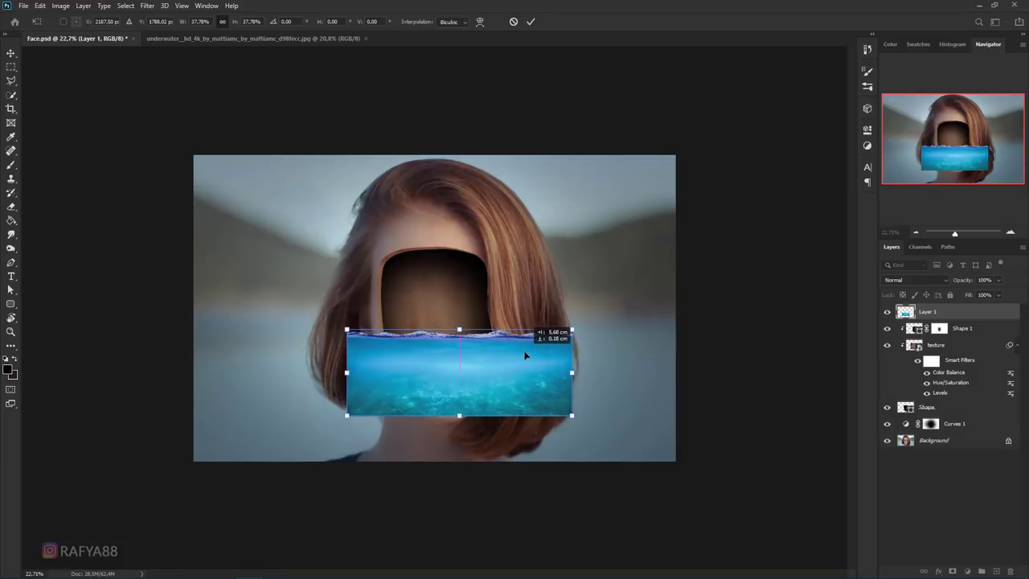
left_click(531, 22)
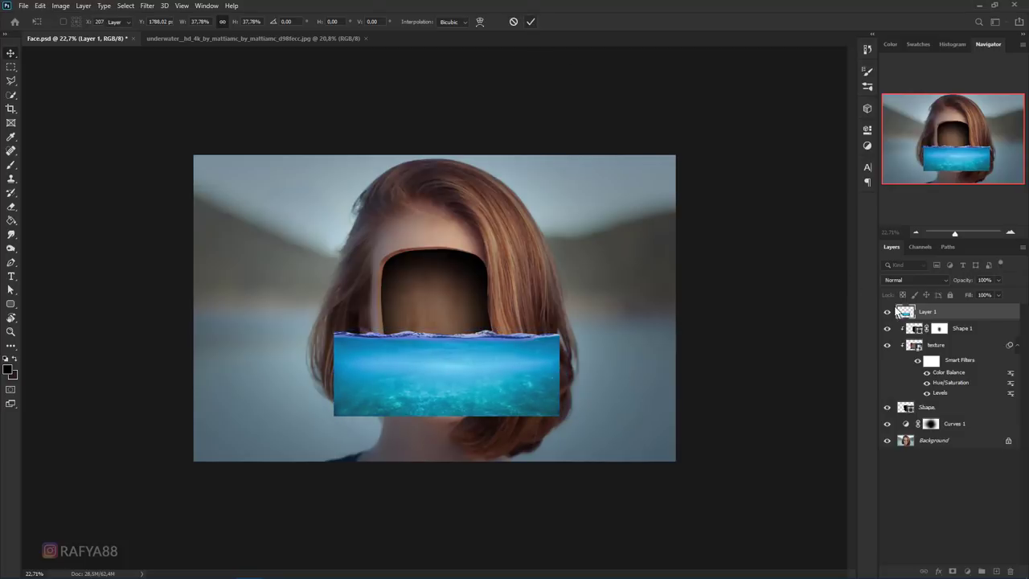
left_click(907, 409)
- Add a layer mask to Layer 1 from the hollow face selection, confining the water to the hole
left_click(905, 409, "ctrl")
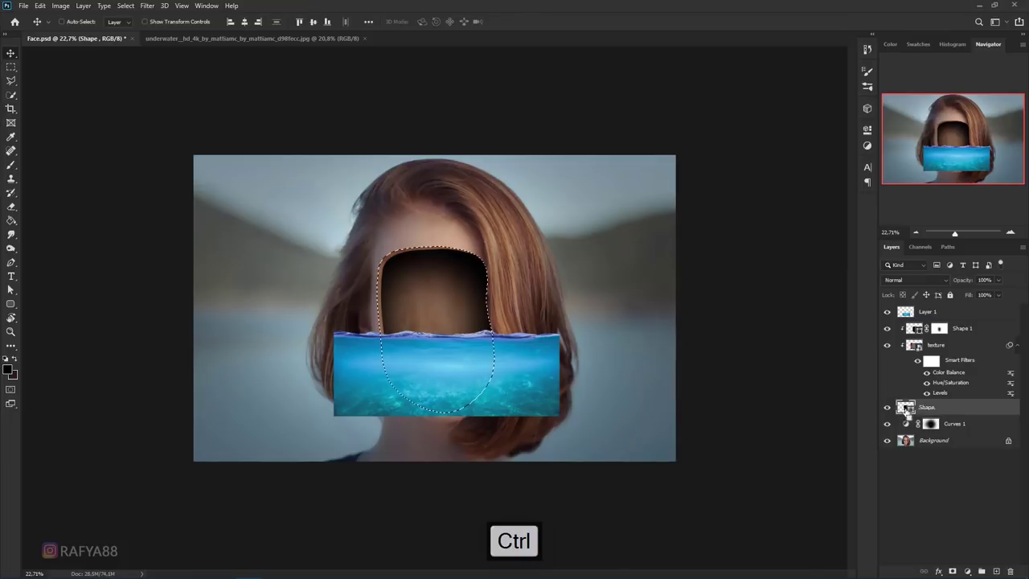
left_click(924, 312)
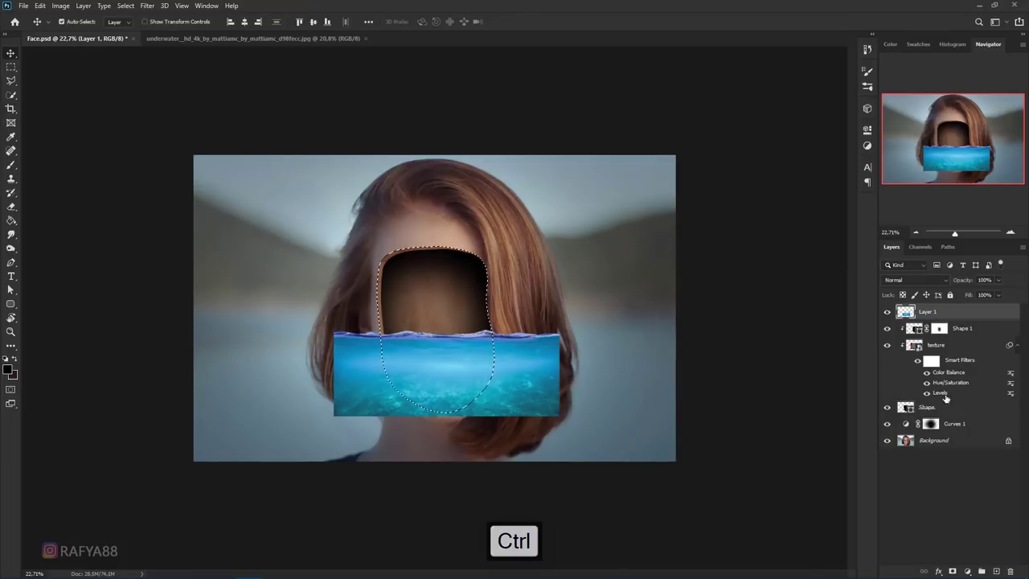
left_click(952, 571)
scroll(444, 390, "up", 1)
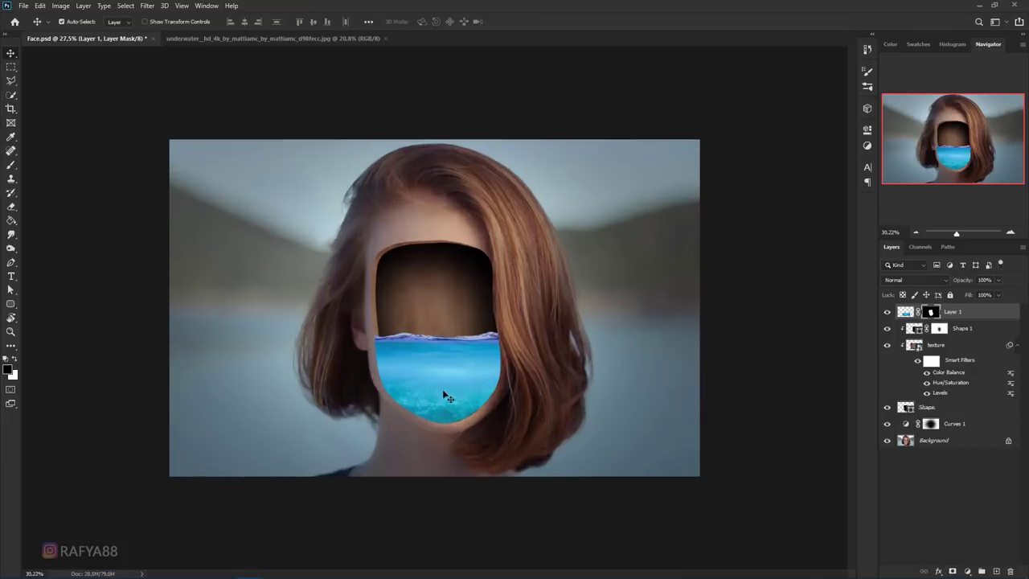
scroll(466, 377, "up", 2)
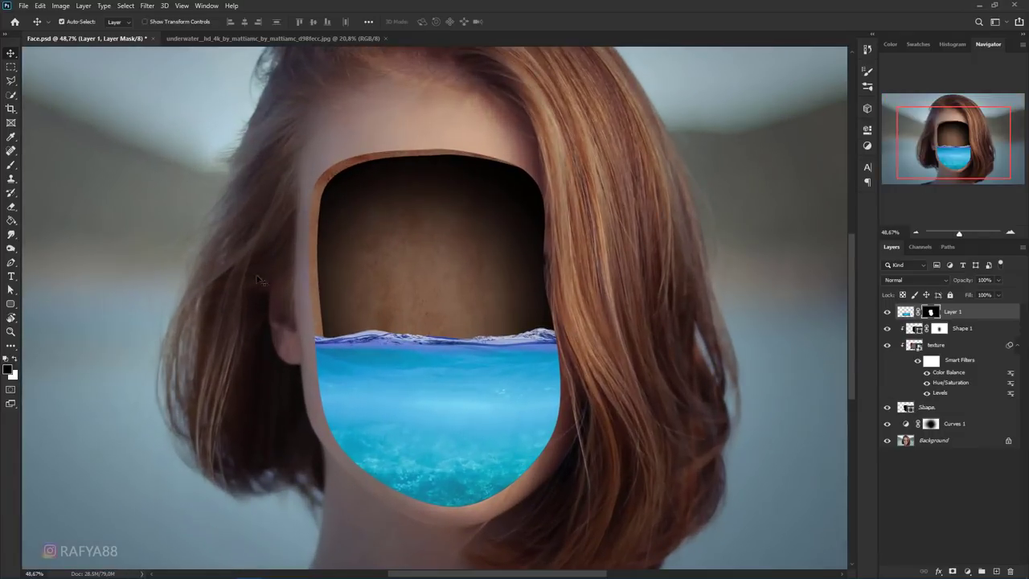
- With a size 100 brush, paint Layer 1's mask to blend the water's left and lower edges
right_click(11, 164)
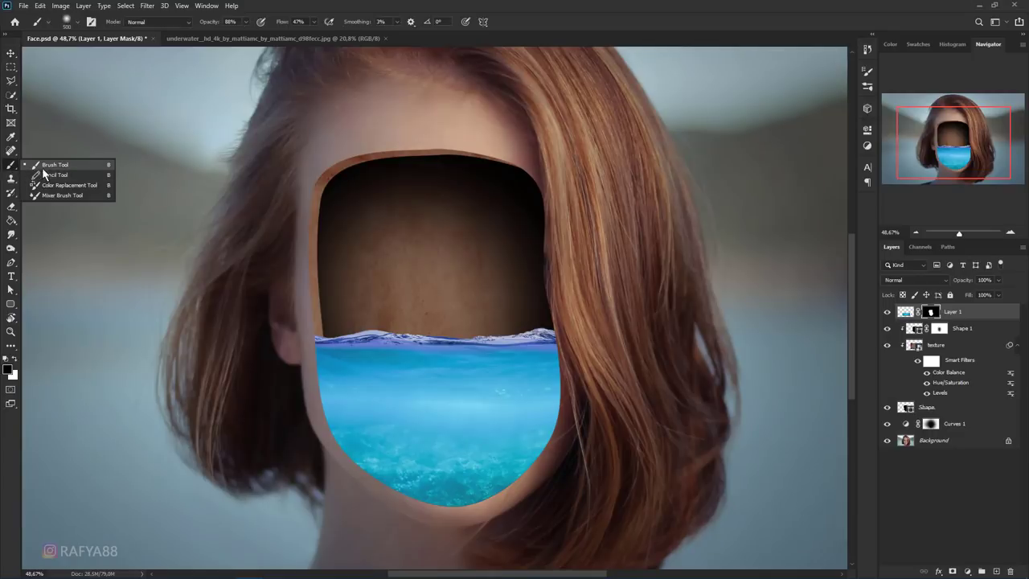
left_click(46, 165)
key("bracketleft")
key("bracketleft")
key("bracketleft")
key("bracketleft")
key("bracketleft")
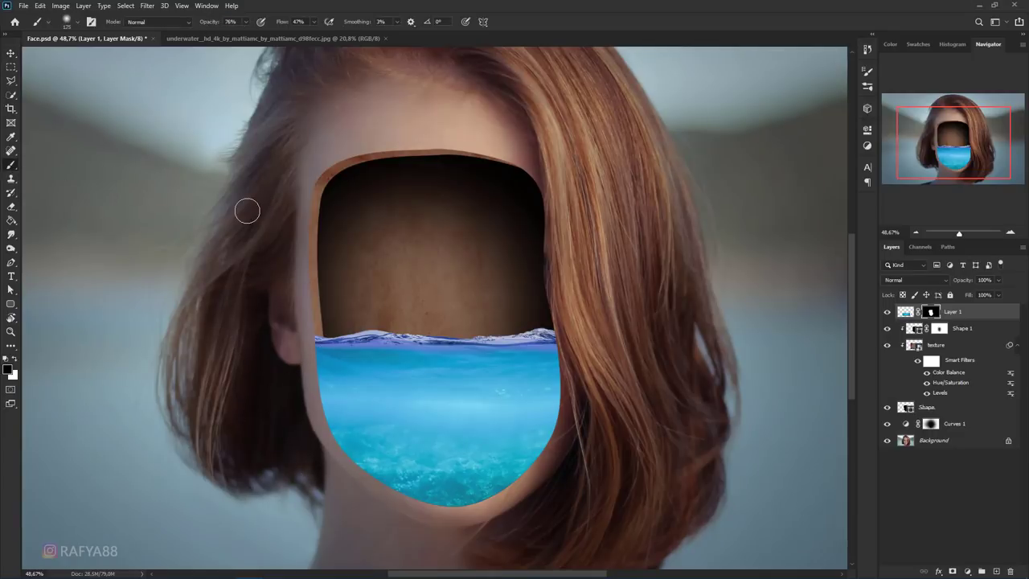
key("bracketleft")
scroll(346, 487, "up", 1)
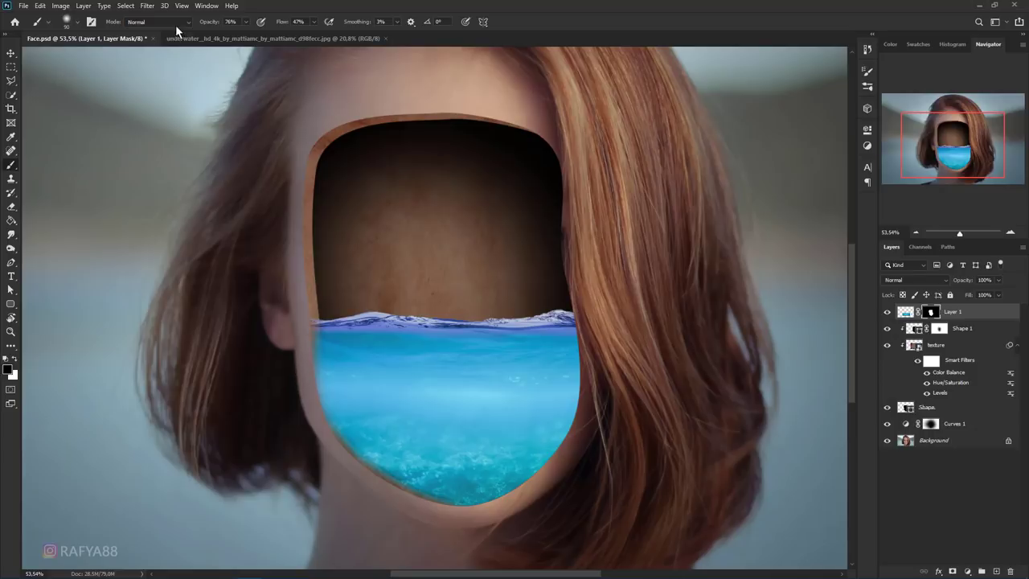
left_click_drag(311, 302, 318, 420)
mouse_move(317, 419)
left_mouse_down()
mouse_move(311, 377)
mouse_move(358, 468)
left_mouse_up()
scroll(358, 468, "up", 1)
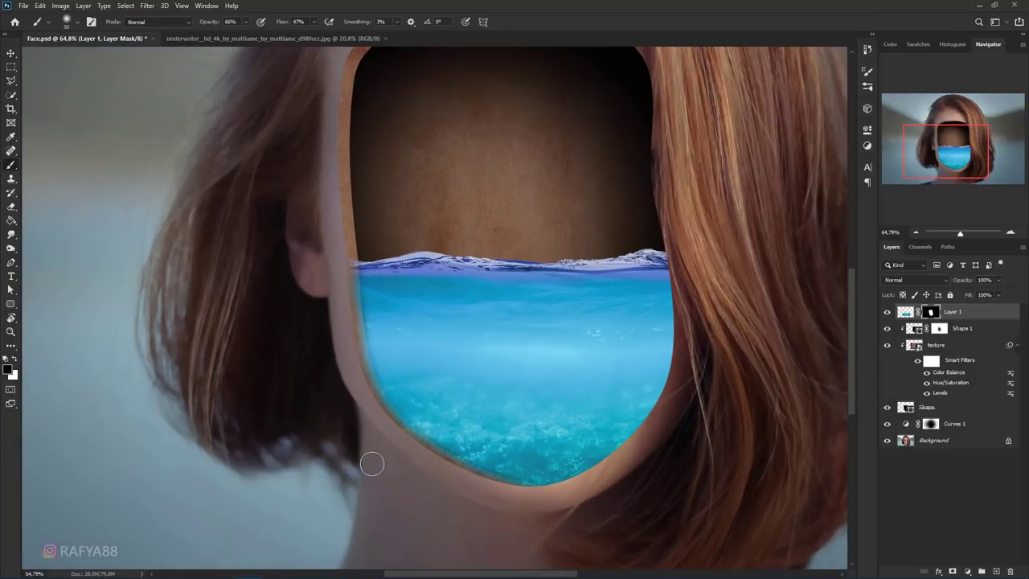
scroll(360, 462, "up", 1)
left_click_drag(366, 407, 421, 454)
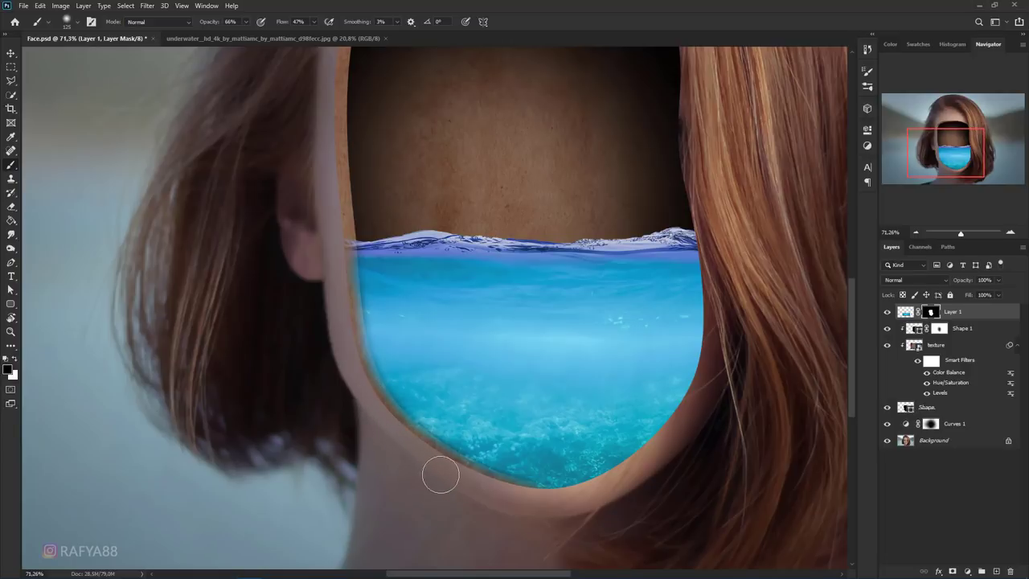
left_click_drag(422, 454, 483, 490)
- At brush size 90, hide water spilling past the face edge near the ear
key("bracketleft")
key("bracketleft")
mouse_move(344, 243)
left_mouse_down()
mouse_move(331, 300)
mouse_move(522, 502)
left_mouse_up()
key("ctrl+0")
scroll(440, 370, "up", 2)
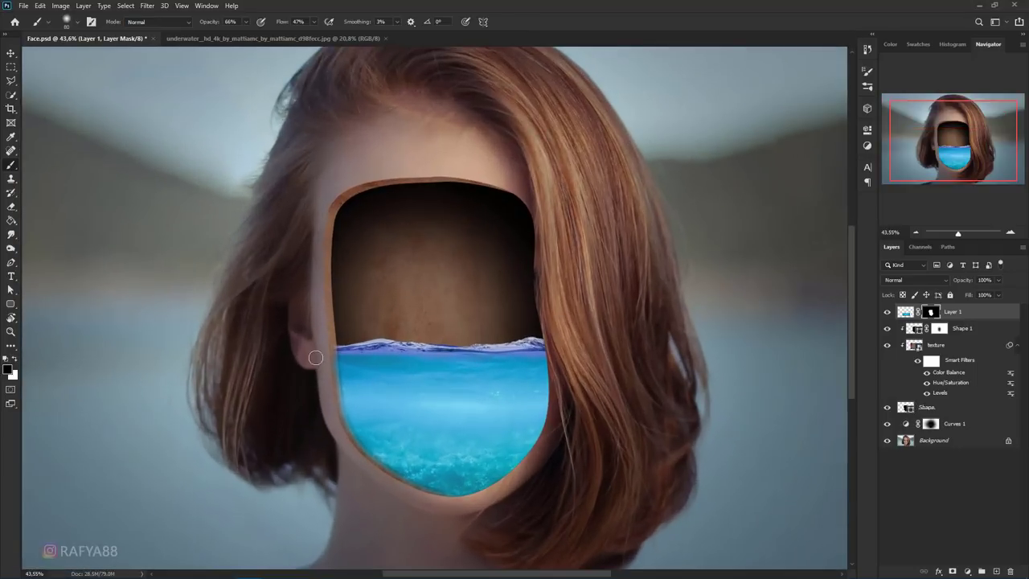
scroll(330, 352, "up", 2)
scroll(331, 352, "up", 2)
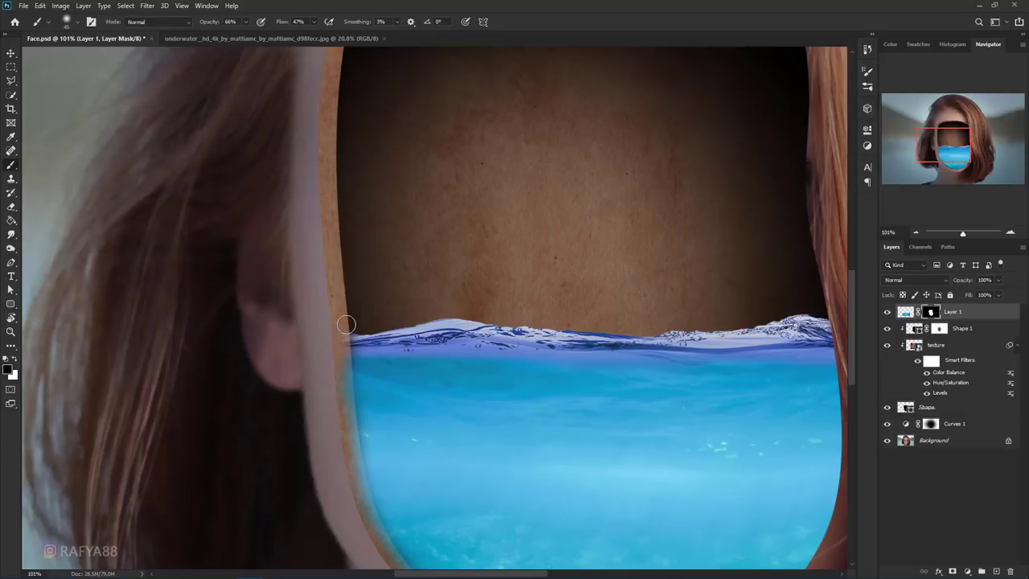
scroll(358, 321, "down", 5)
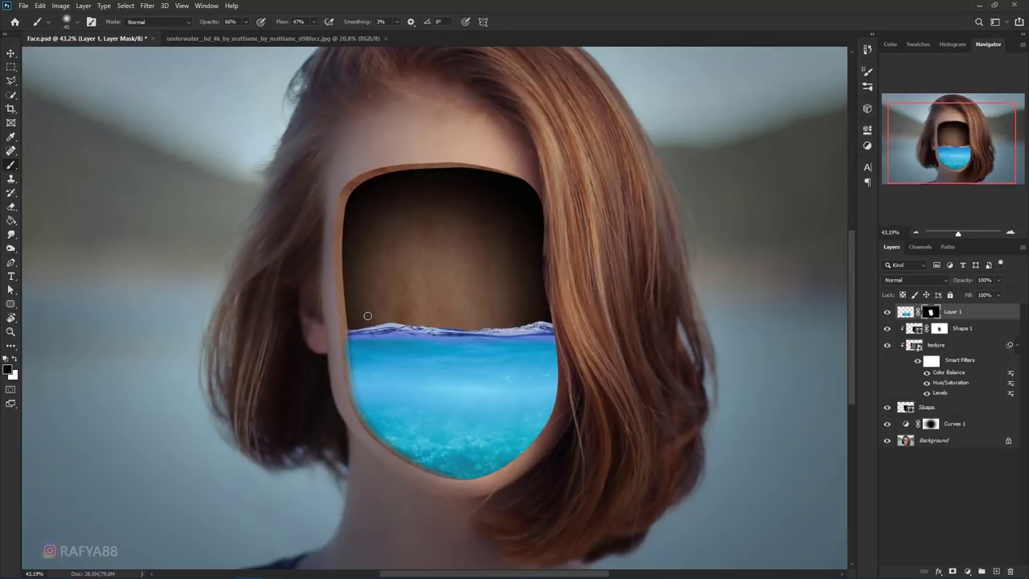
scroll(367, 316, "up", 2)
scroll(354, 345, "up", 1)
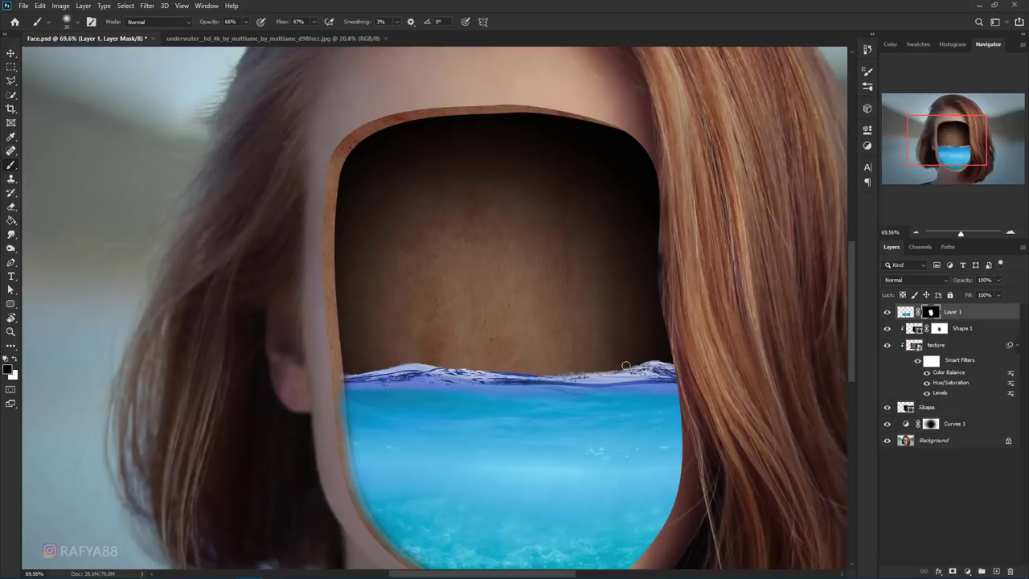
- Mask out part of the foam at the water's right edge
left_click_drag(667, 361, 641, 359)
scroll(494, 364, "down", 5)
scroll(391, 344, "up", 2)
scroll(391, 344, "up", 1)
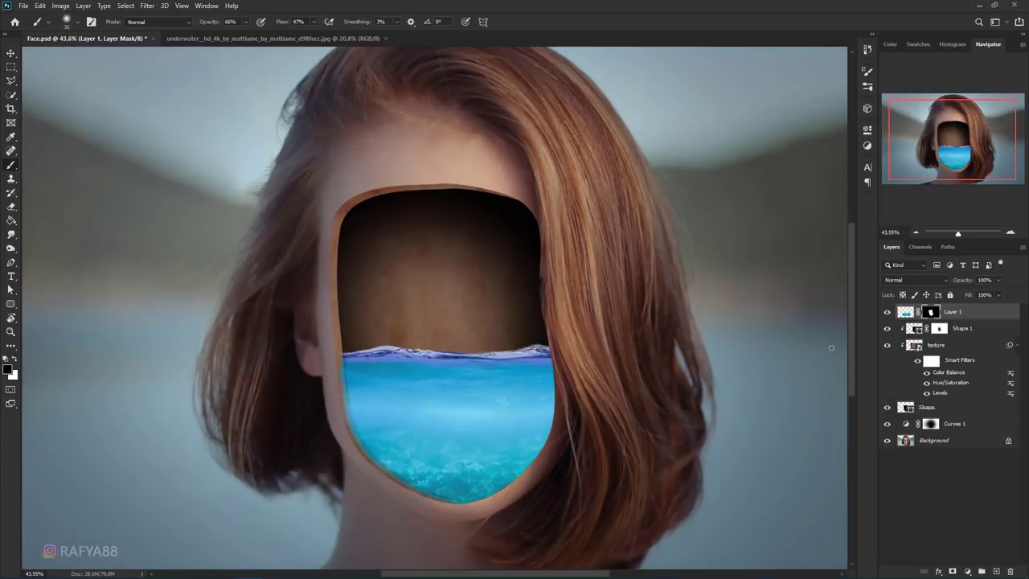
- Rename Layer 1 to water and clip a Levels adjustment to it with output white 149
double_click(952, 314)
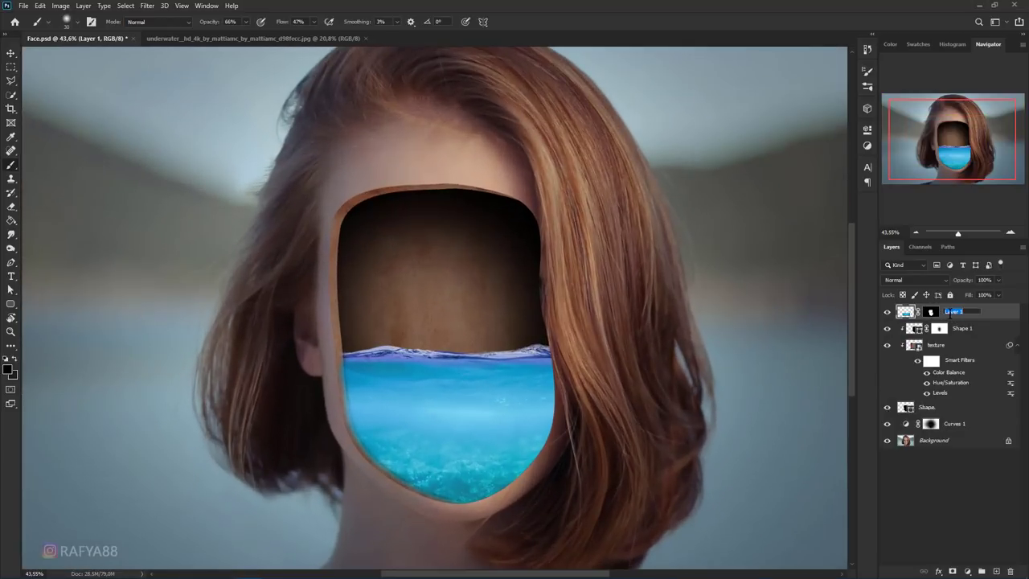
type("water")
key("Return")
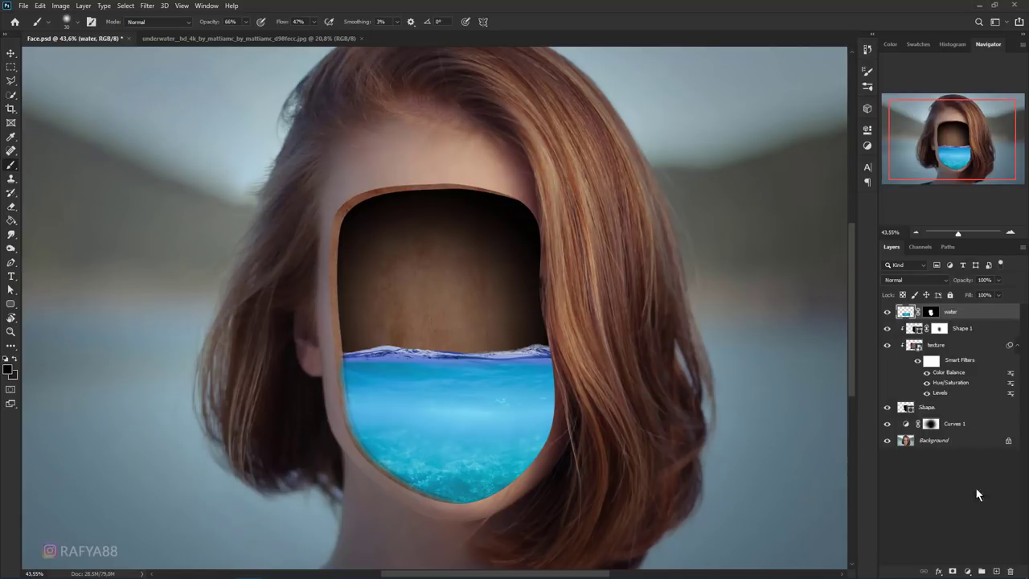
left_click(969, 570)
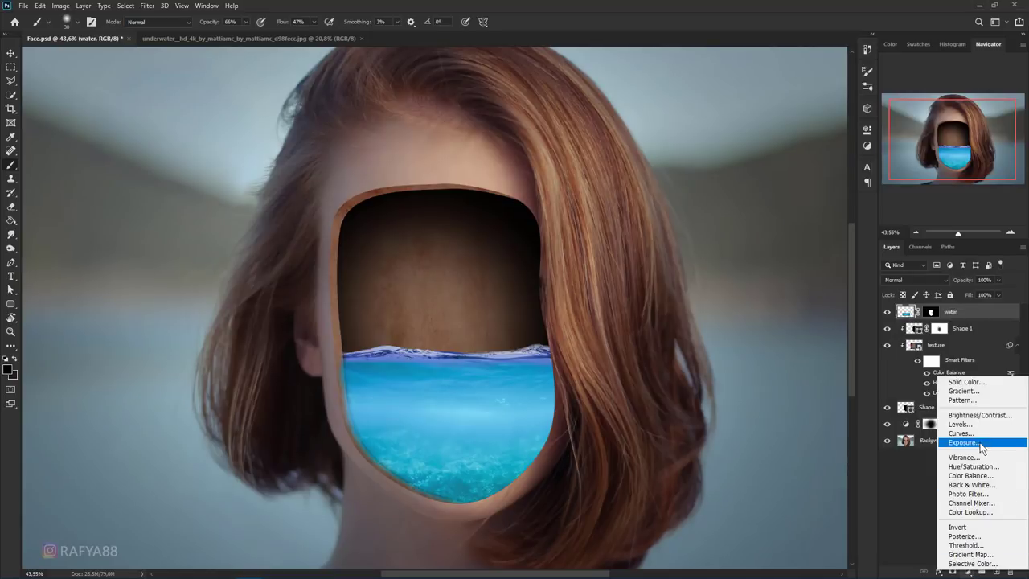
left_click(962, 423)
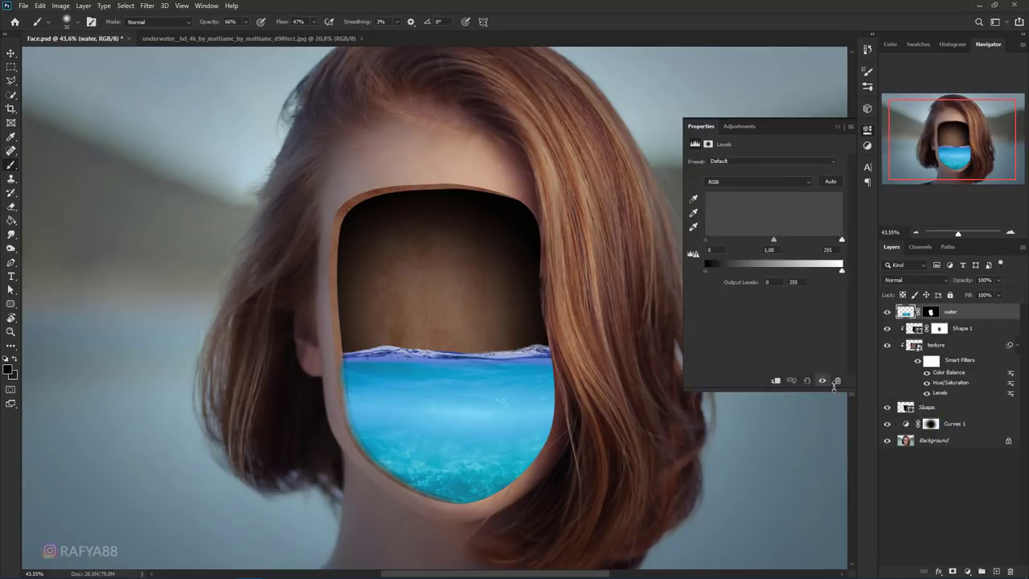
left_click(776, 380)
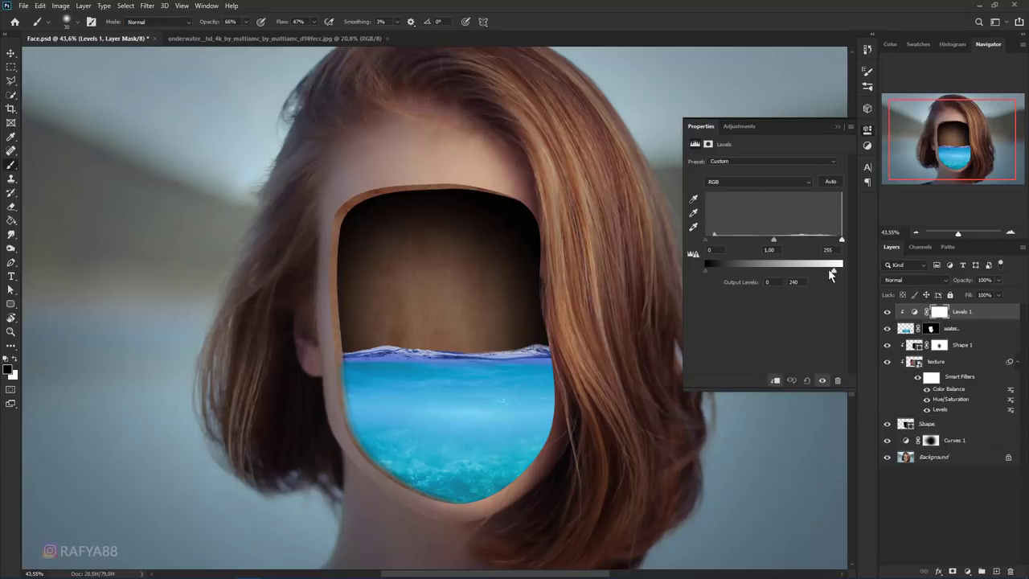
left_click_drag(828, 269, 776, 272)
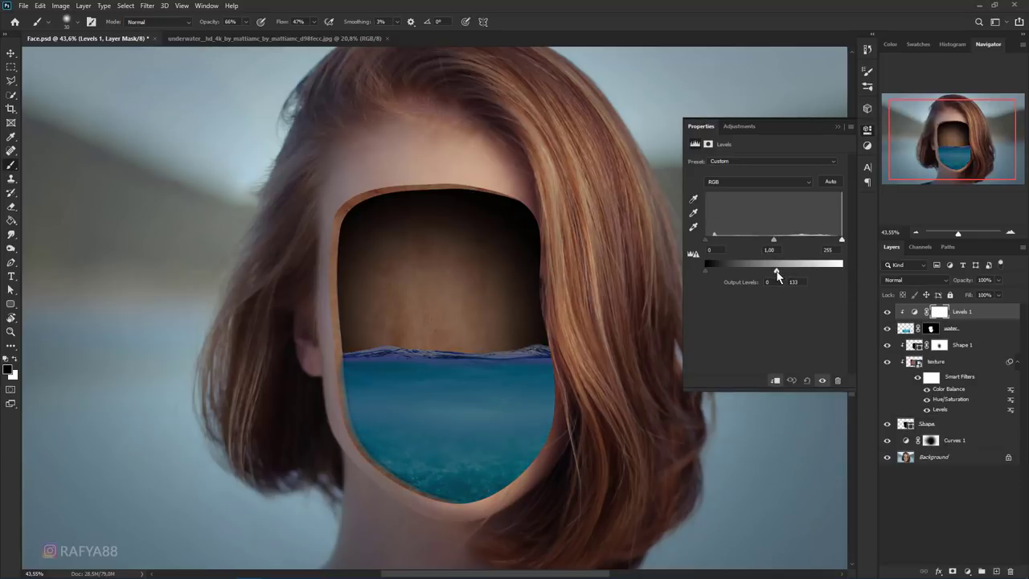
left_click_drag(781, 273, 785, 273)
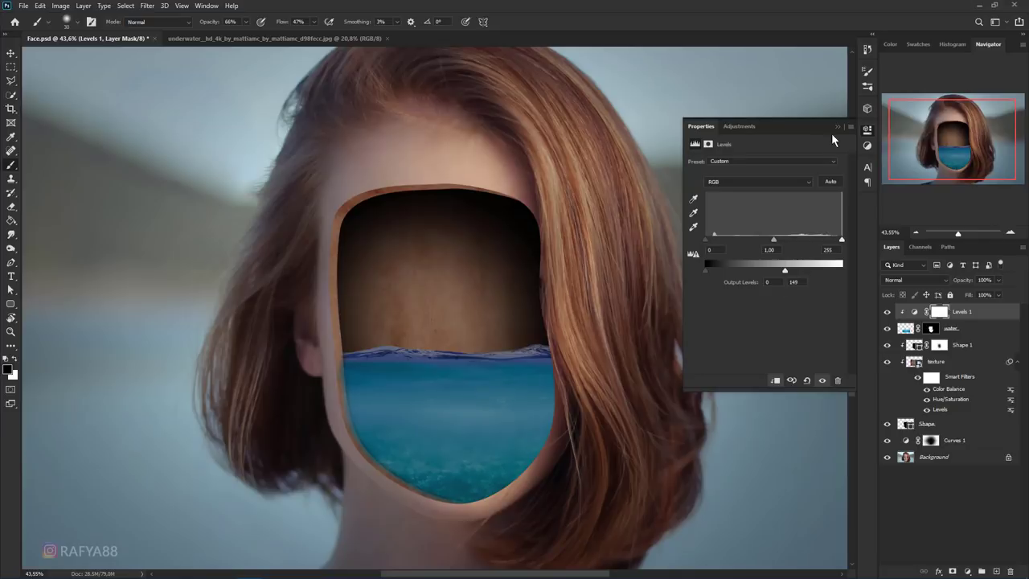
left_click(837, 126)
- Paint the Levels darkening off the water's centre with a large brush, toggling Levels 1 to compare
right_click(8, 166)
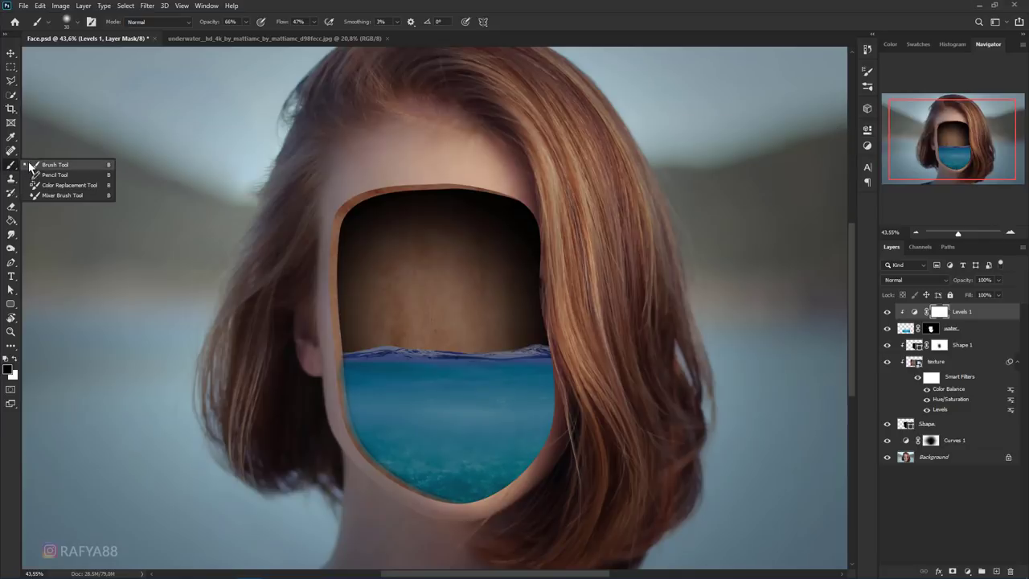
left_click(40, 168)
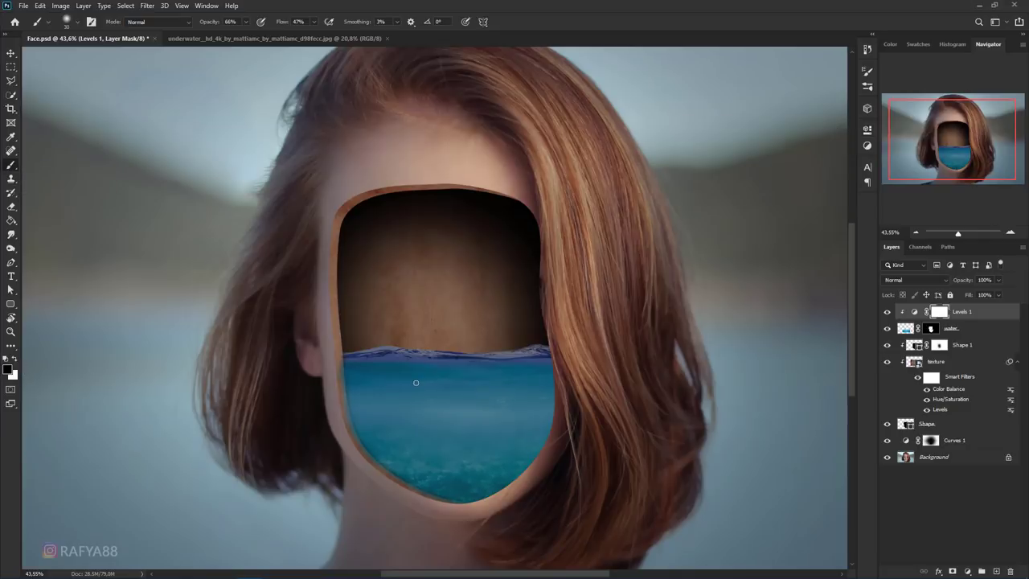
key("bracketright")
key("bracketright")
key("bracketright")
key("bracketright")
key("bracketright")
key("bracketright")
key("bracketright")
key("bracketright")
key("bracketright")
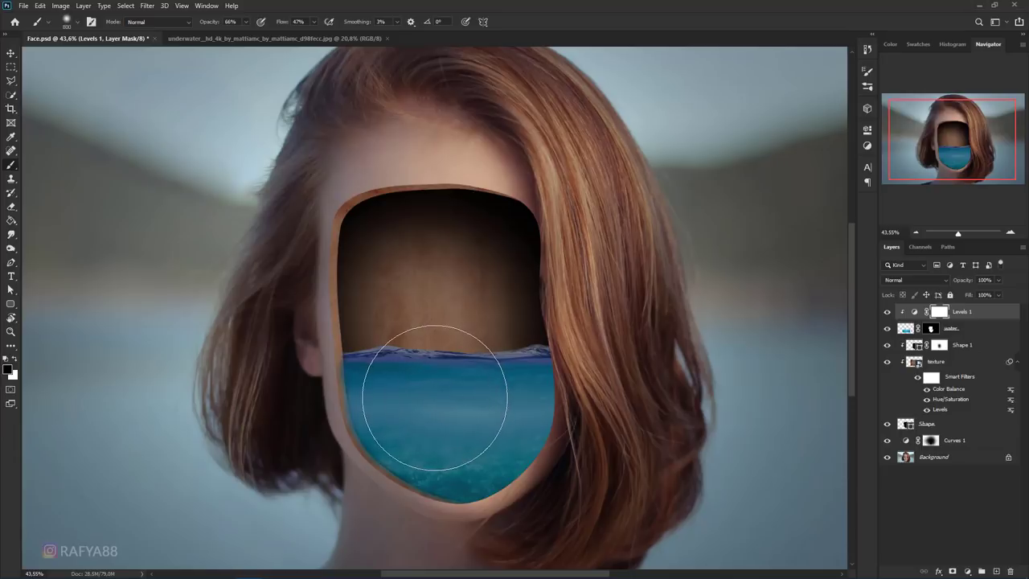
left_click(427, 395)
mouse_move(402, 367)
left_mouse_down()
mouse_move(471, 386)
mouse_move(435, 339)
left_mouse_up()
key("bracketleft")
scroll(482, 305, "down", 2)
scroll(420, 321, "up", 2)
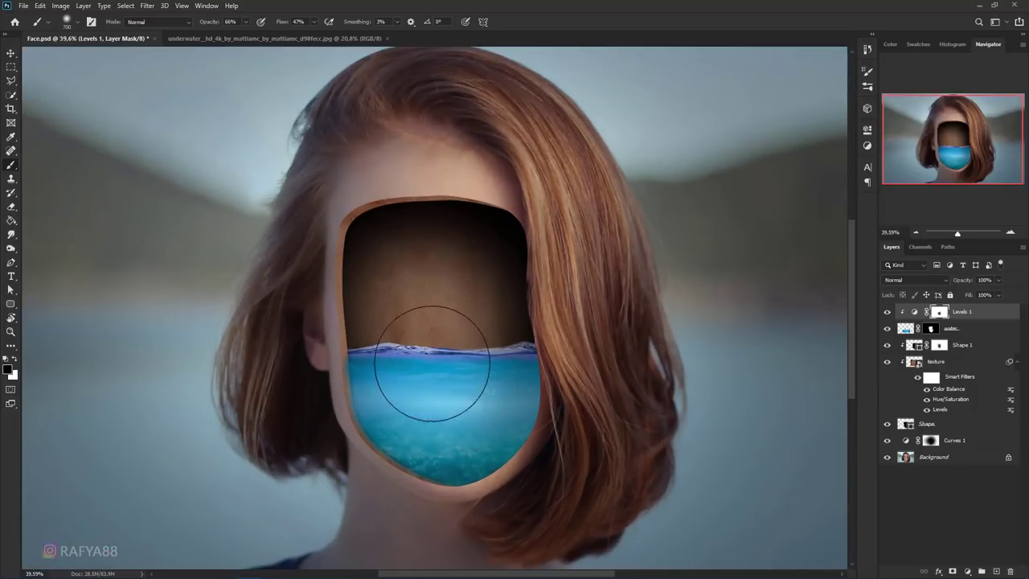
left_click(887, 311)
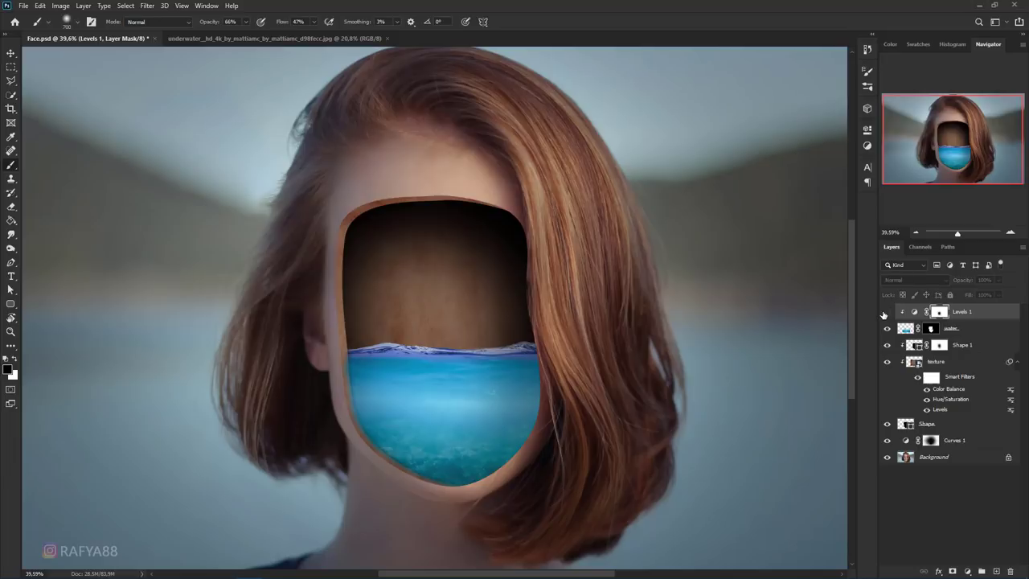
left_click(886, 311)
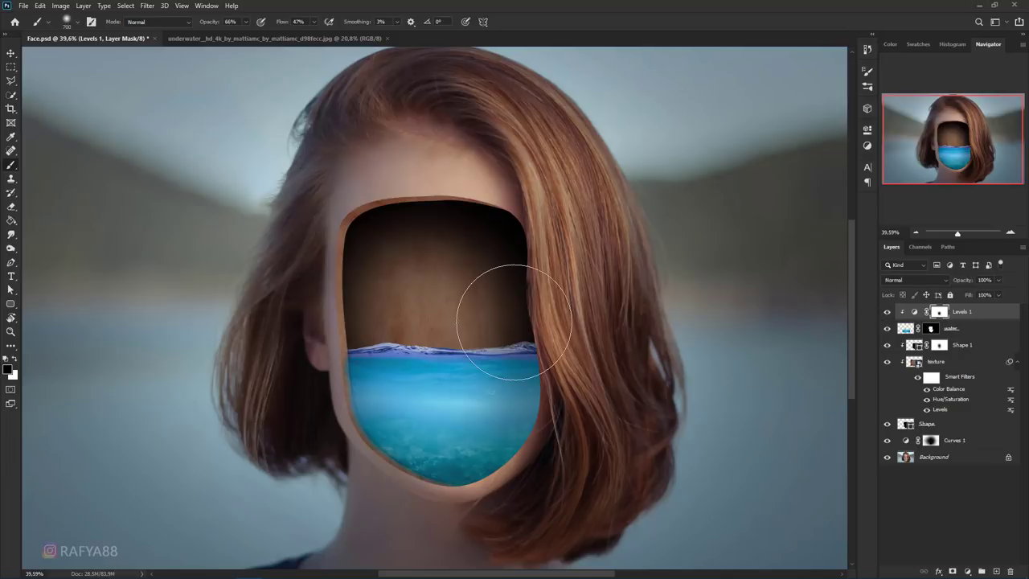
scroll(507, 296, "down", 5, "alt")
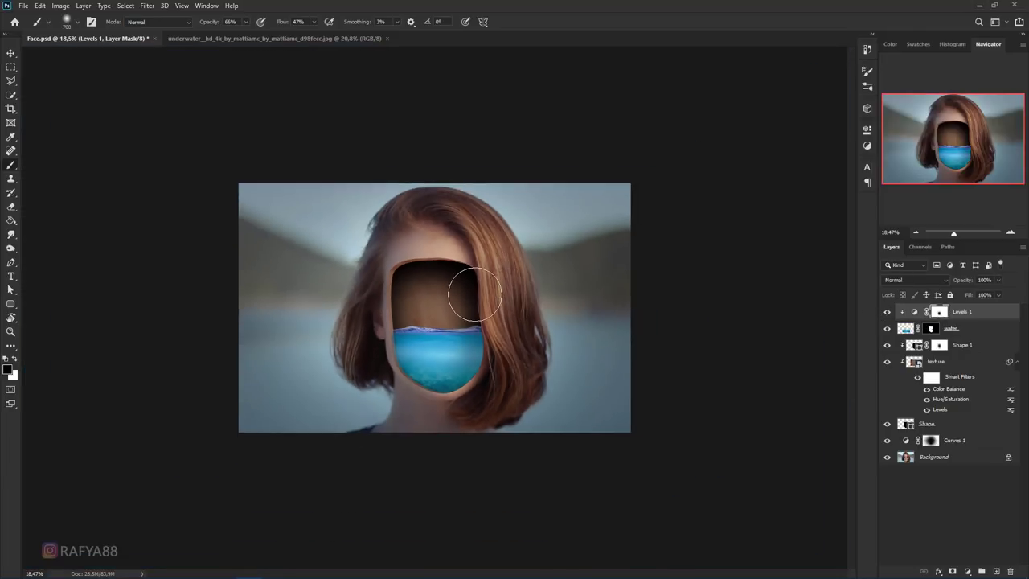
scroll(435, 307, "up", 4, "alt")
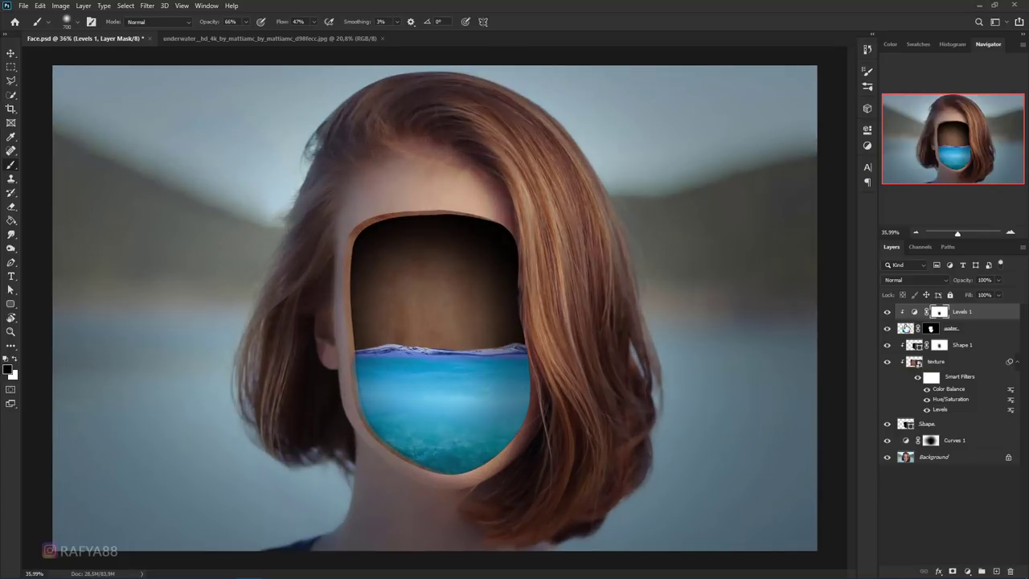
- Lower the Levels 1 output white to 125
double_click(913, 311)
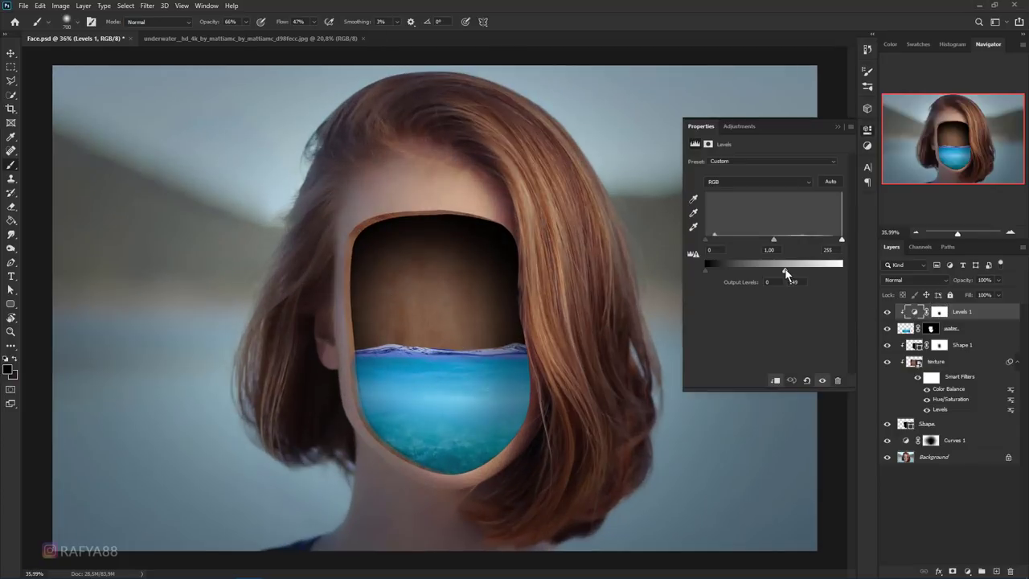
left_click_drag(786, 274, 777, 274)
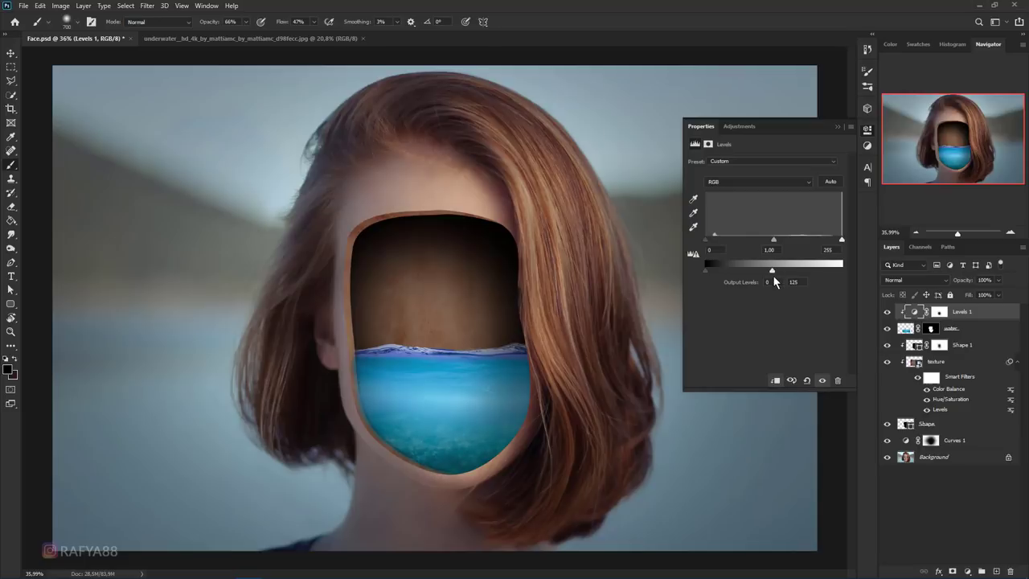
left_click(837, 127)
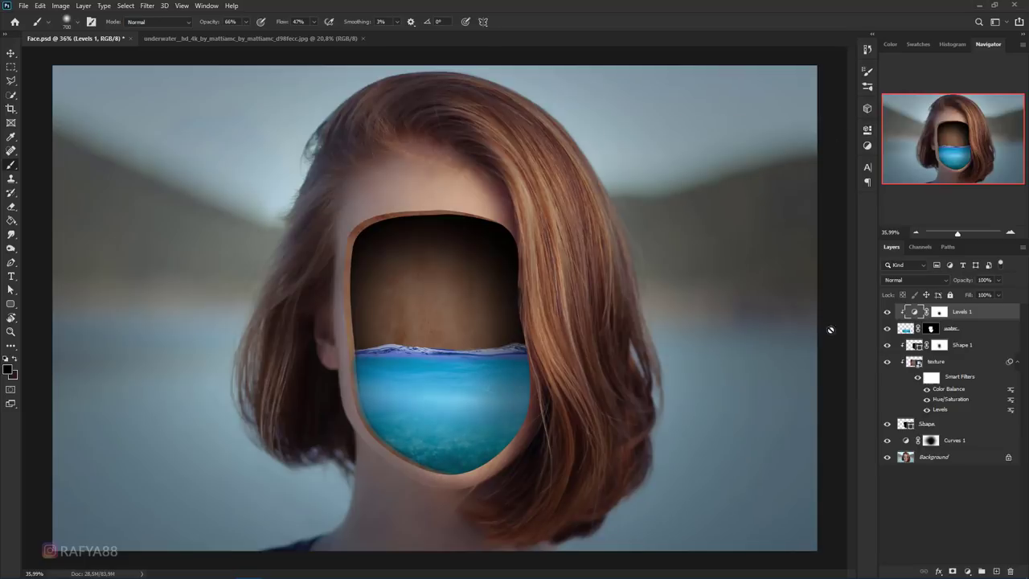
left_click(938, 311)
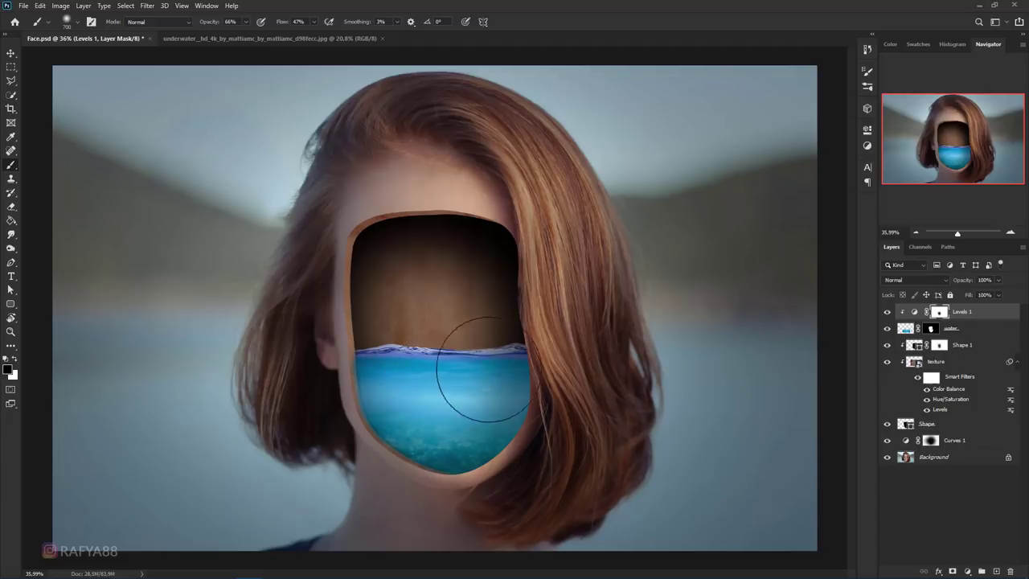
scroll(450, 362, "up", 2)
scroll(411, 375, "up", 2)
left_click(914, 311)
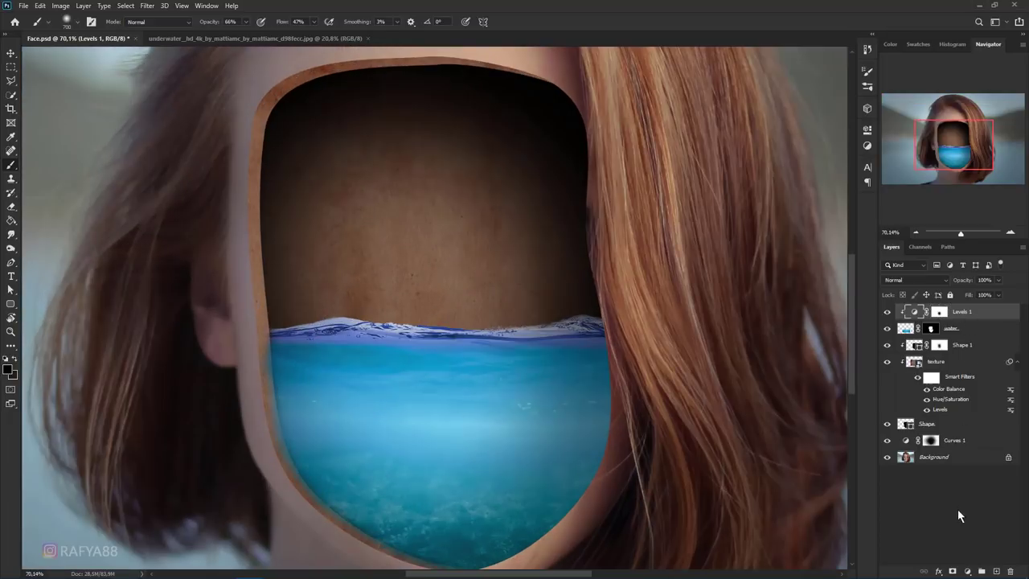
- Add a Hue/Saturation layer shifting the Blues hue to -13
left_click(968, 571)
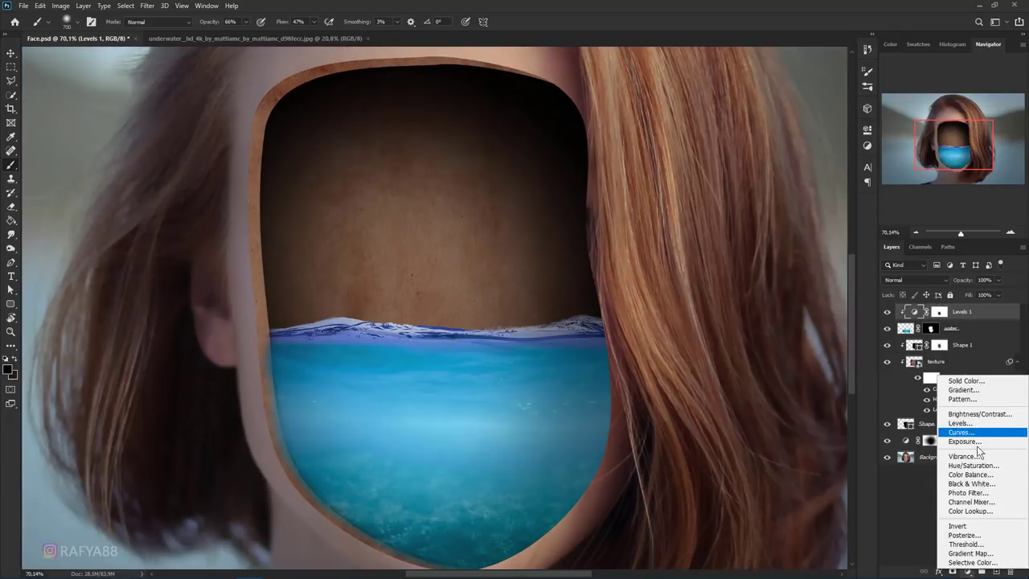
left_click(995, 466)
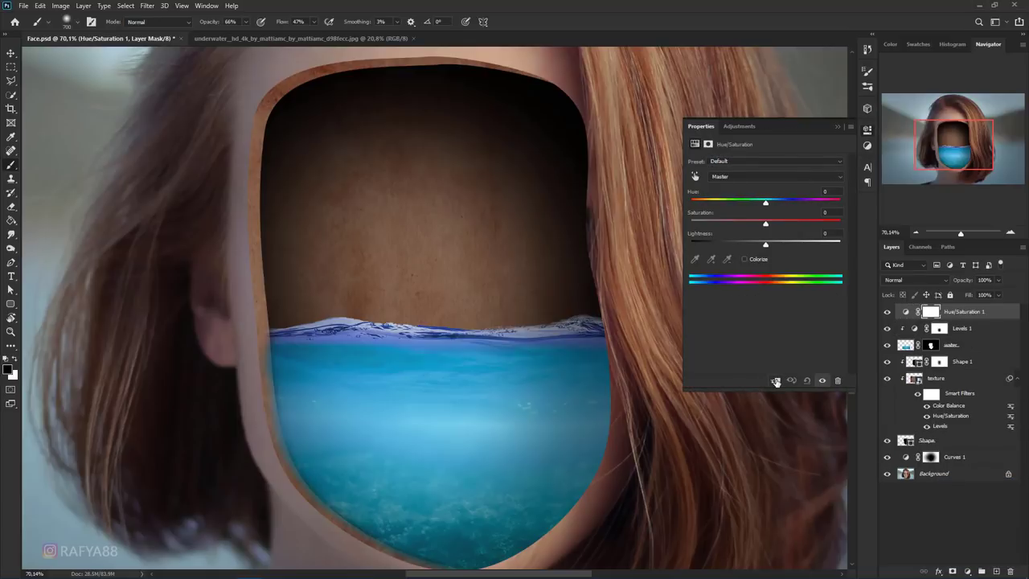
left_click(736, 177)
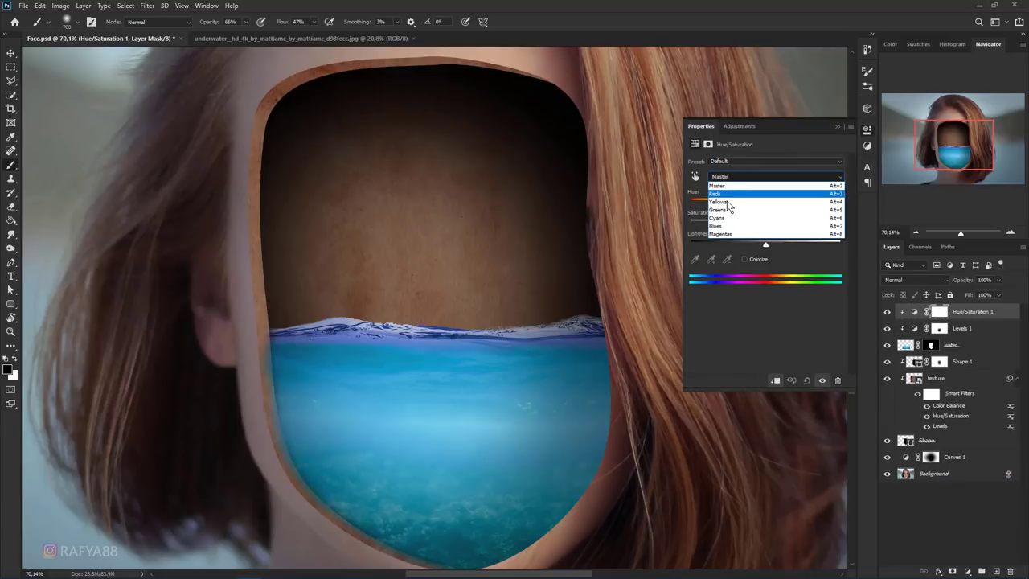
left_click(728, 225)
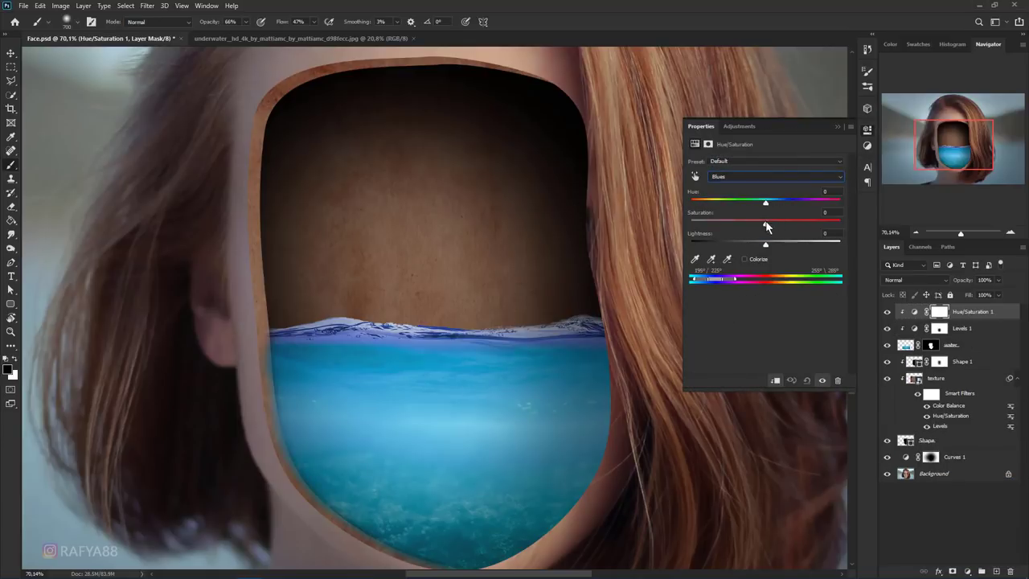
left_click_drag(764, 205, 755, 207)
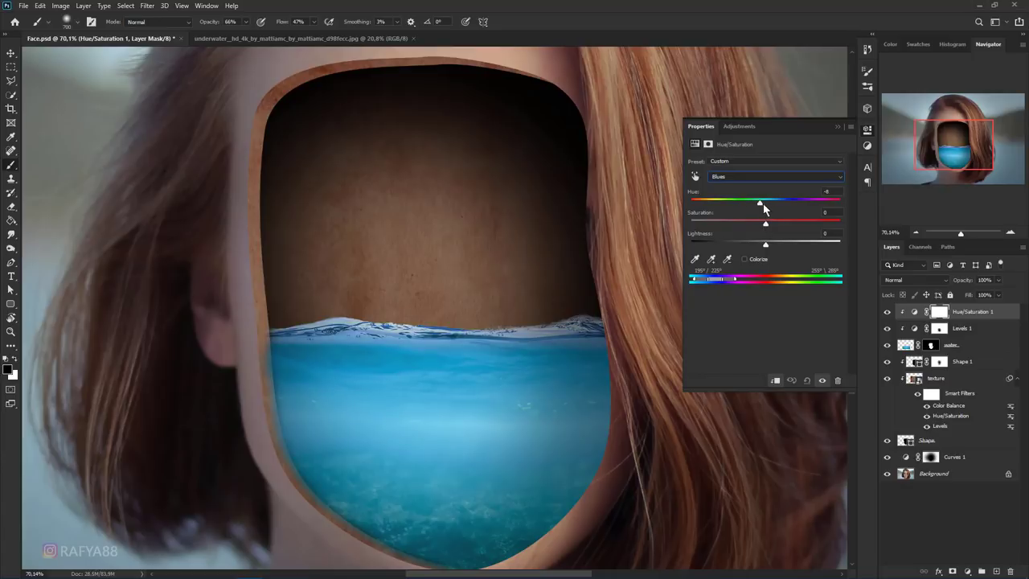
left_click(838, 126)
scroll(653, 338, "down", 2)
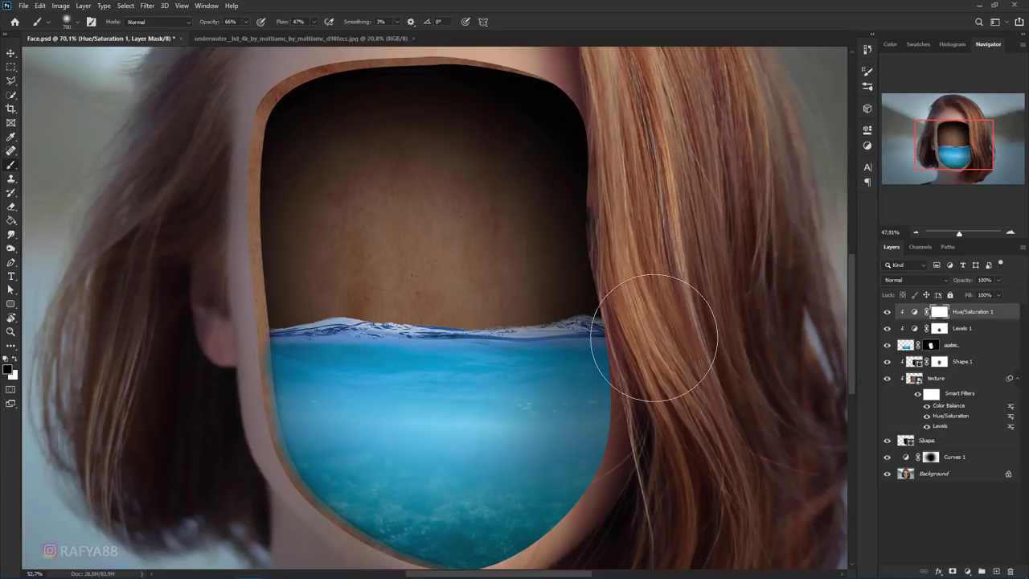
scroll(635, 301, "down", 2)
scroll(633, 297, "down", 1)
scroll(633, 296, "down", 1)
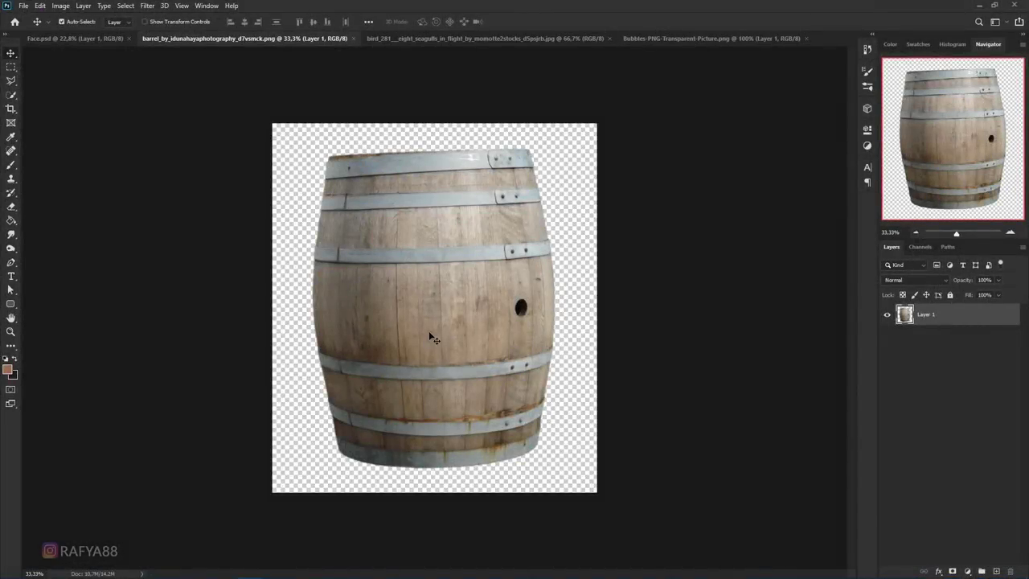
- Bring the barrel into Face.psd, rotate it about −56°, shrink it to about 63%, and move it into the face
mouse_move(432, 263)
left_mouse_down()
mouse_move(414, 274)
mouse_move(466, 287)
left_mouse_up()
key("ctrl+t")
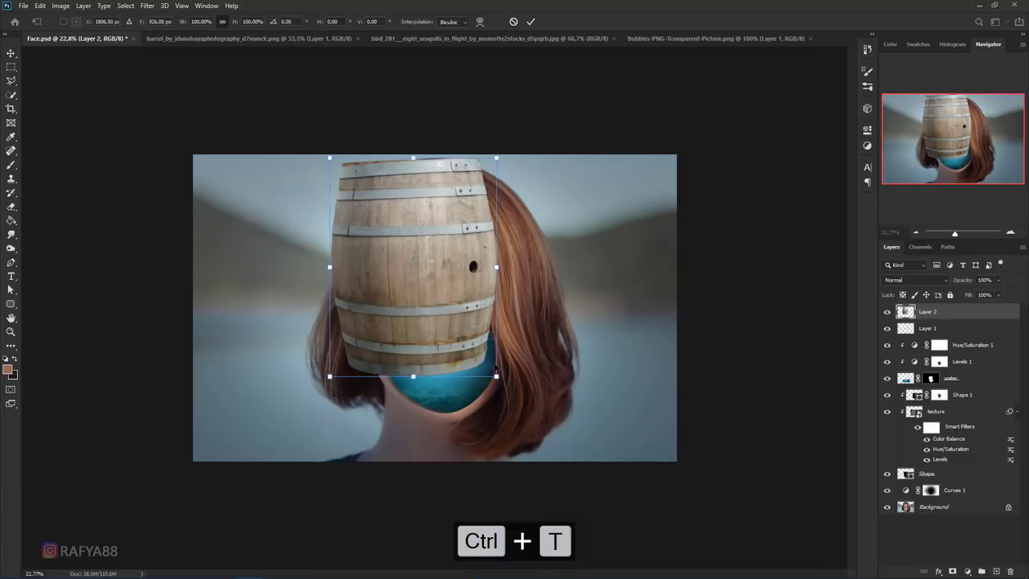
left_click_drag(505, 384, 591, 235)
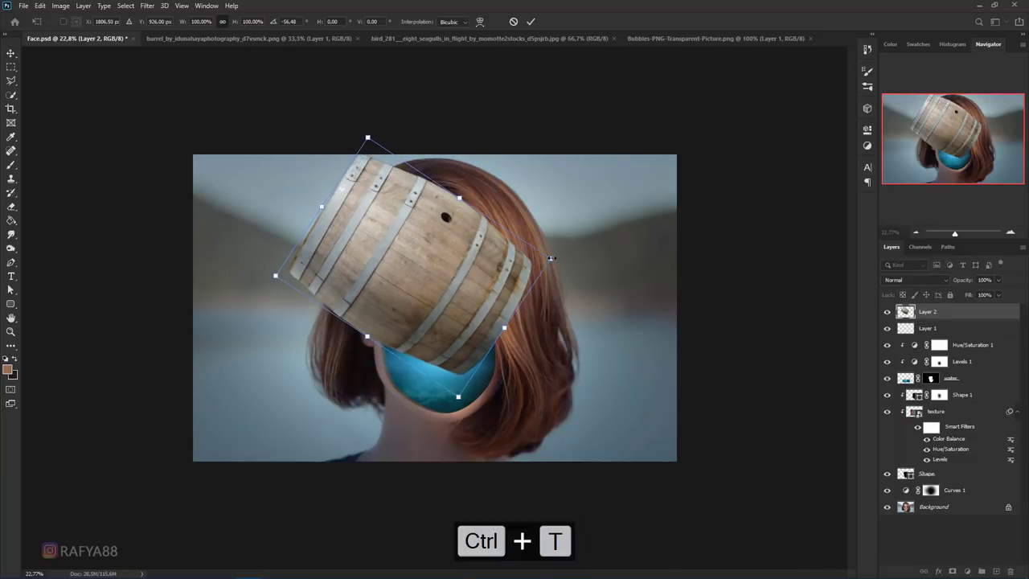
left_click_drag(547, 260, 471, 265)
scroll(440, 297, "up", 3)
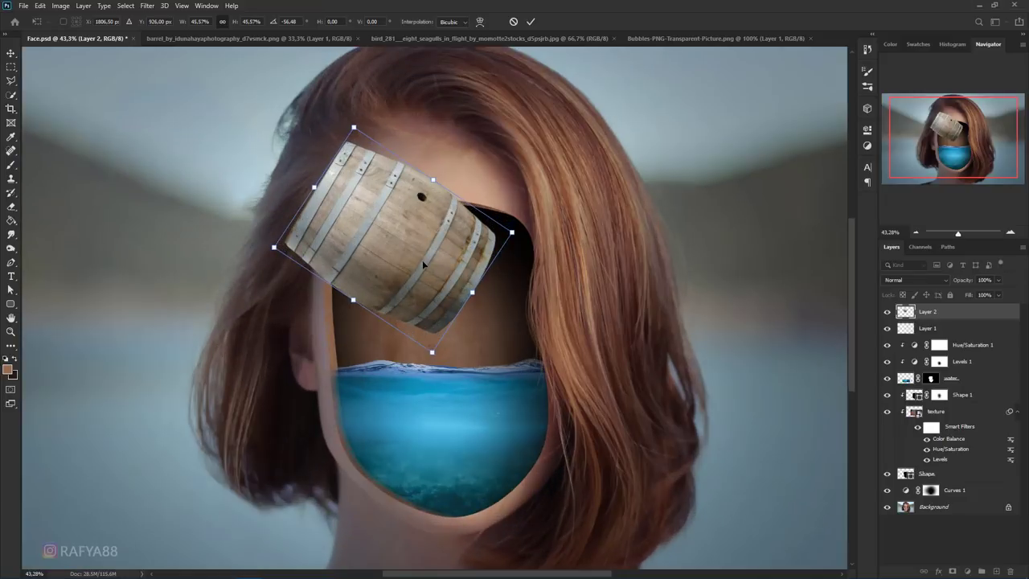
left_click_drag(440, 297, 476, 367)
- Scale the barrel to about 32%, tilt it to about −78°, and sink it half into the water
left_click_drag(561, 328, 532, 306)
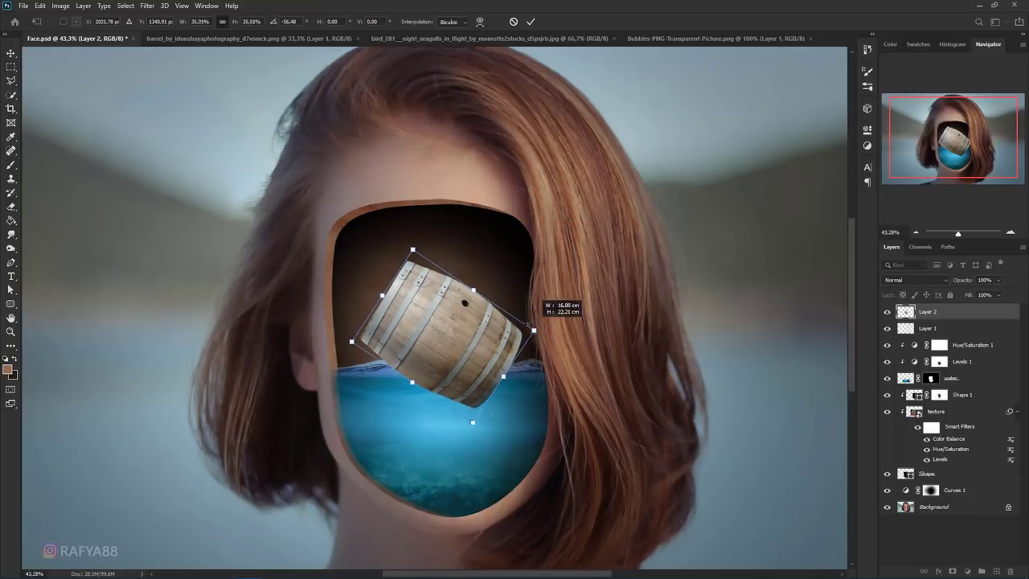
mouse_move(533, 354)
left_mouse_down()
mouse_move(543, 336)
mouse_move(493, 362)
left_mouse_up()
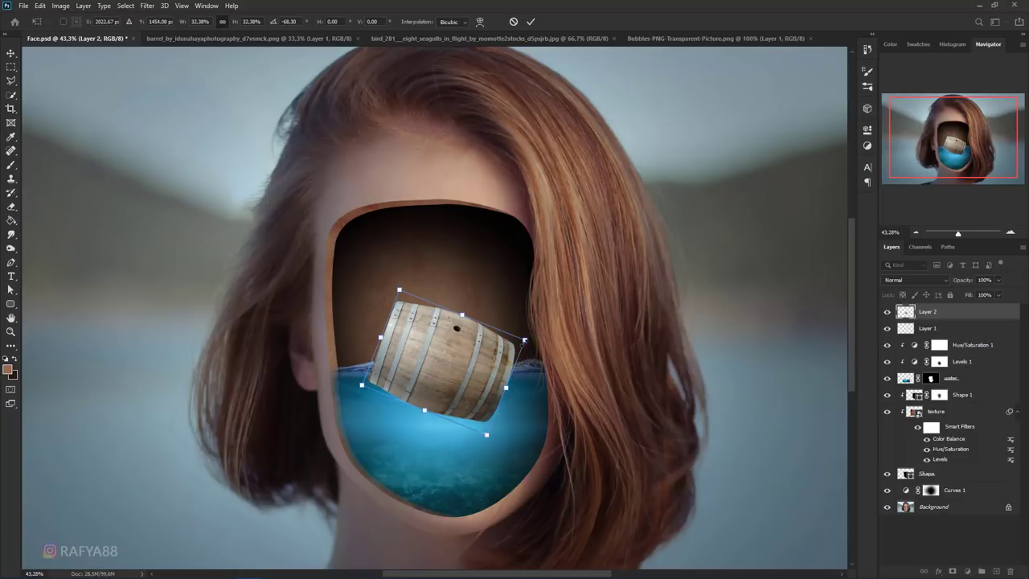
mouse_move(495, 367)
left_mouse_down()
mouse_move(493, 385)
mouse_move(534, 354)
left_mouse_up()
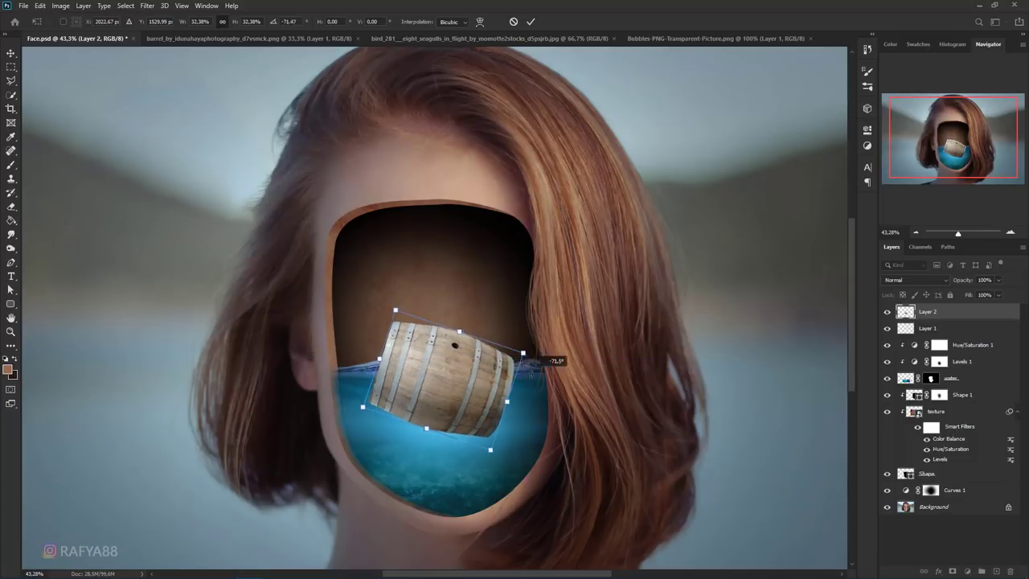
left_click_drag(485, 380, 486, 379)
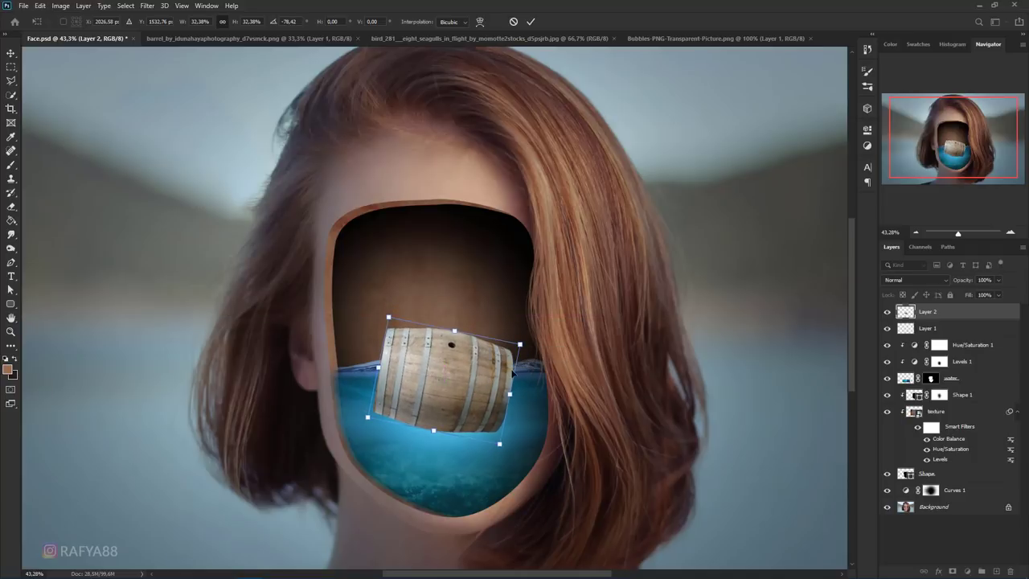
left_click_drag(471, 379, 470, 385)
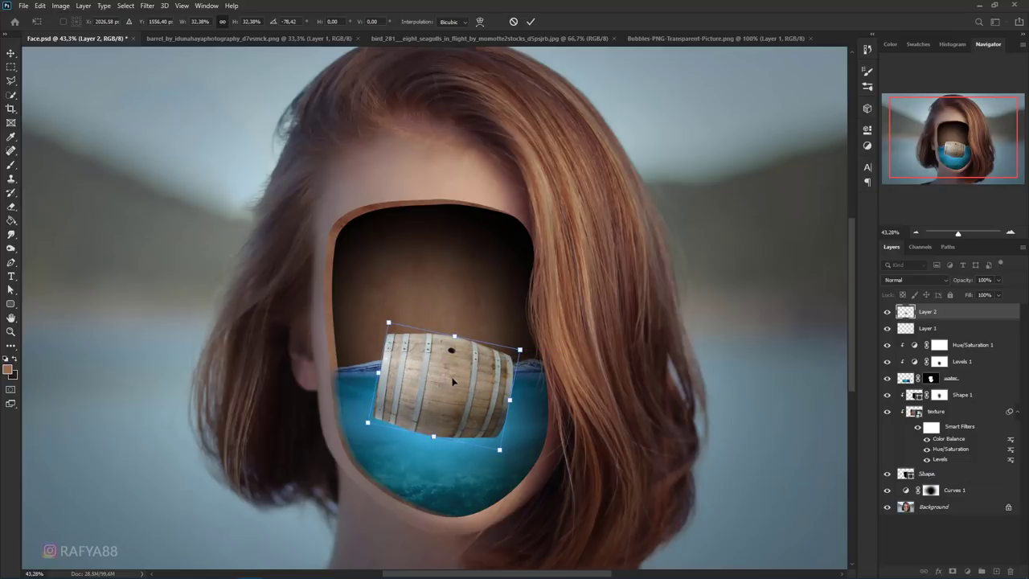
left_click_drag(451, 379, 453, 378)
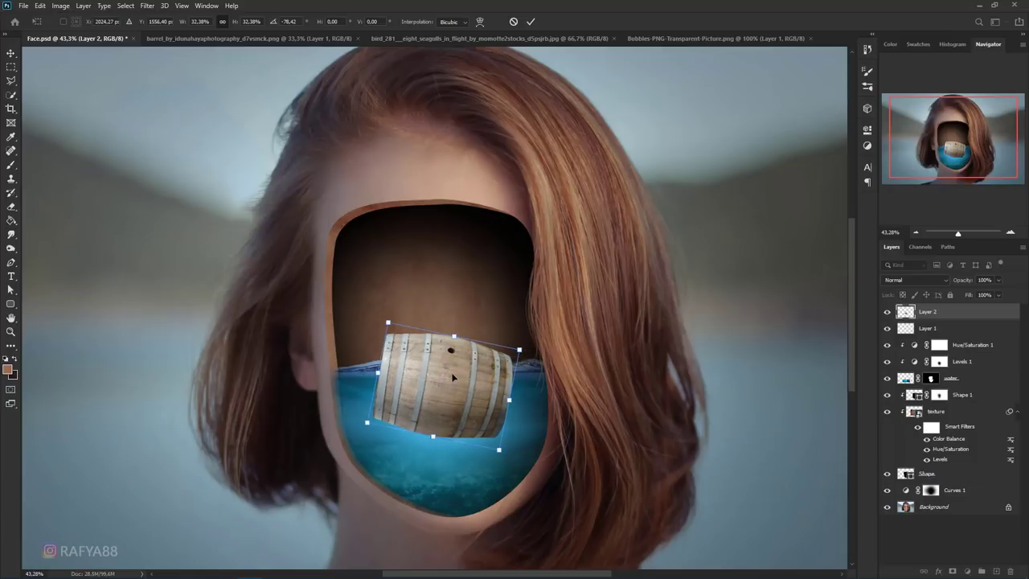
- Apply the barrel transform and rename Layer 2 to barrel
left_click(530, 21)
scroll(450, 348, "up", 2)
scroll(450, 347, "up", 1)
left_click(924, 311)
type("barrel")
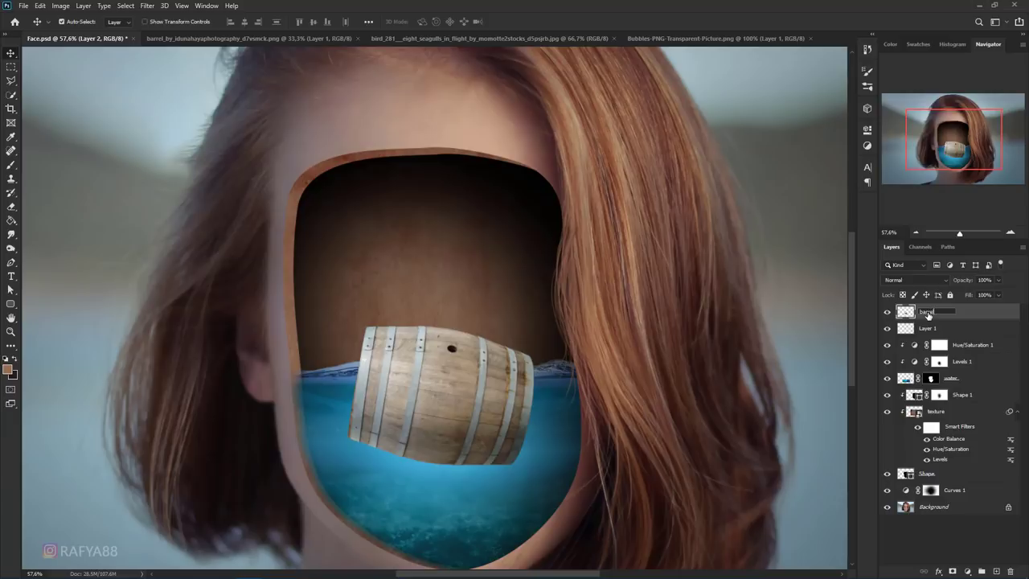
key("Return")
- Tag the barrel layer gray and the water layer blue
right_click(940, 315)
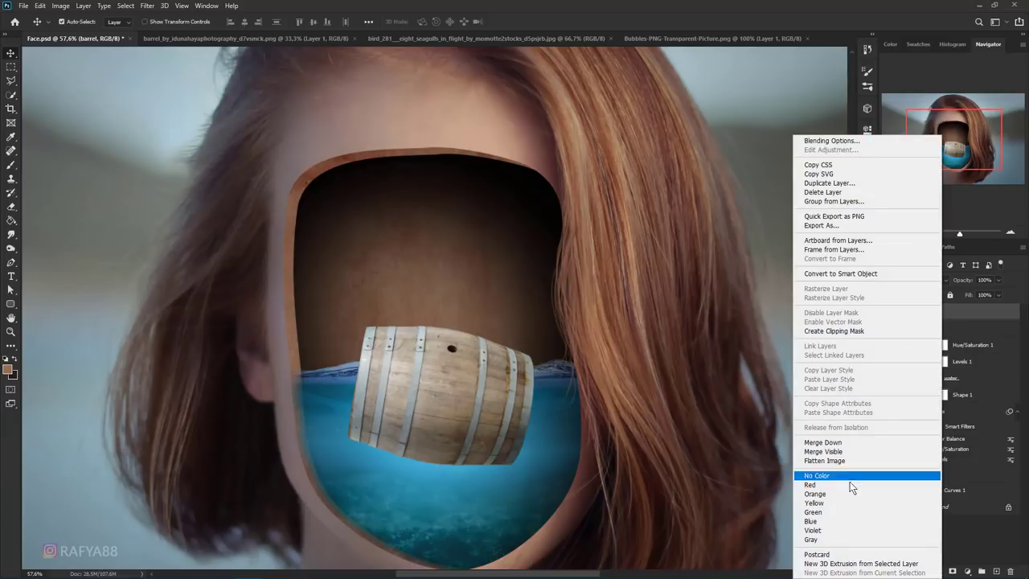
left_click(813, 539)
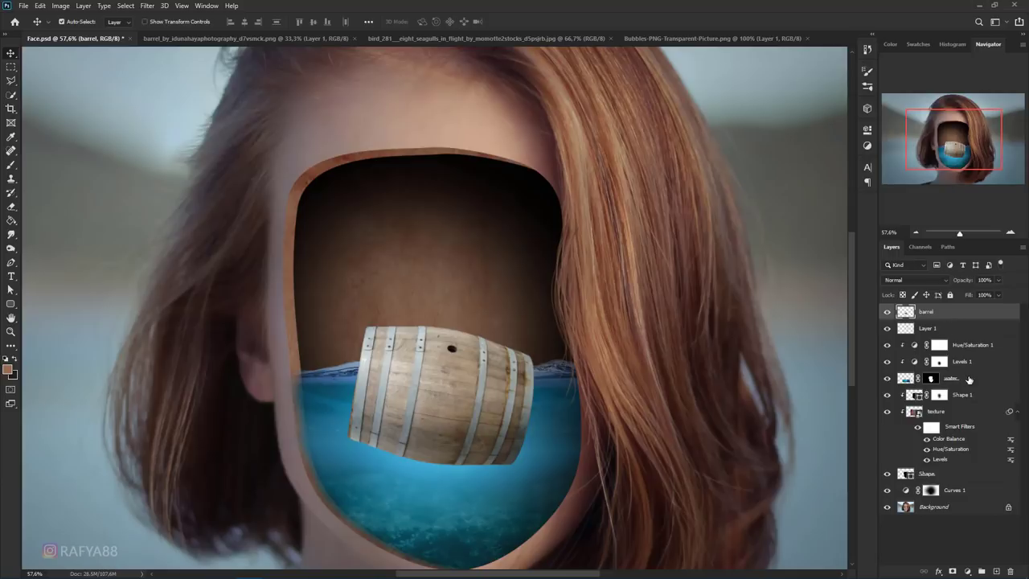
right_click(968, 378)
left_click(855, 520)
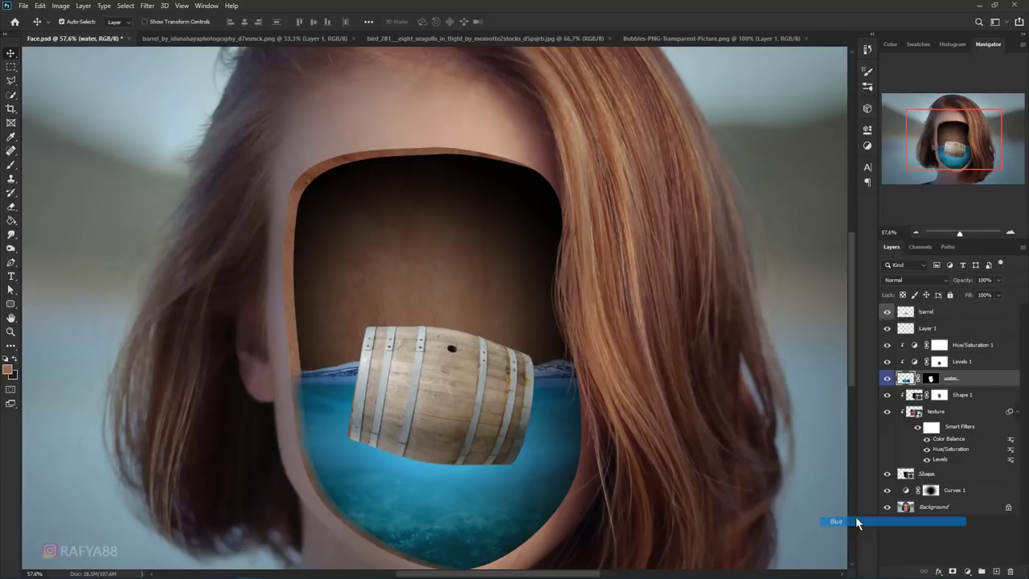
- Set the barrel layer to 57% opacity and add a layer mask
left_click(965, 320)
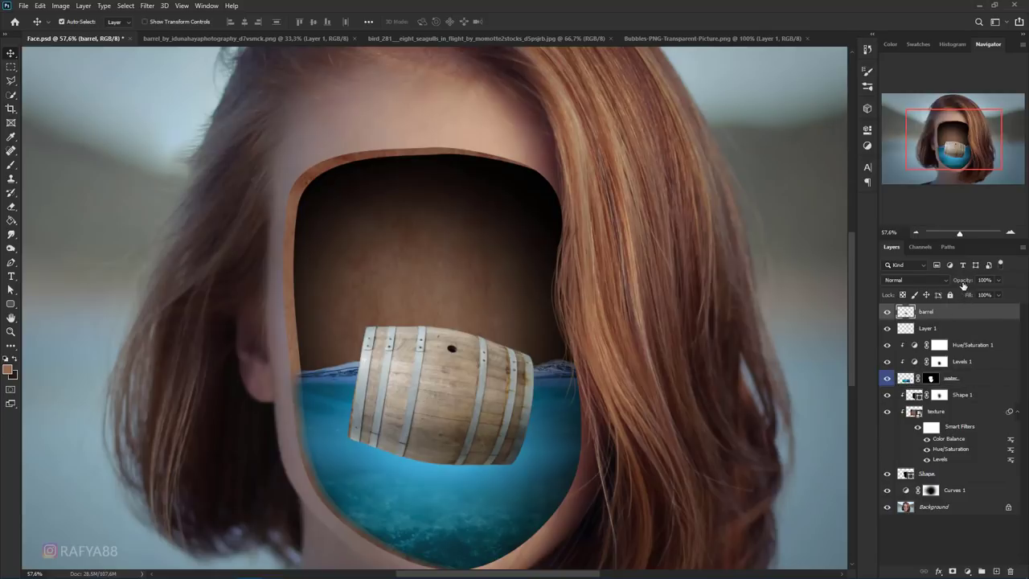
left_click_drag(964, 285, 943, 287)
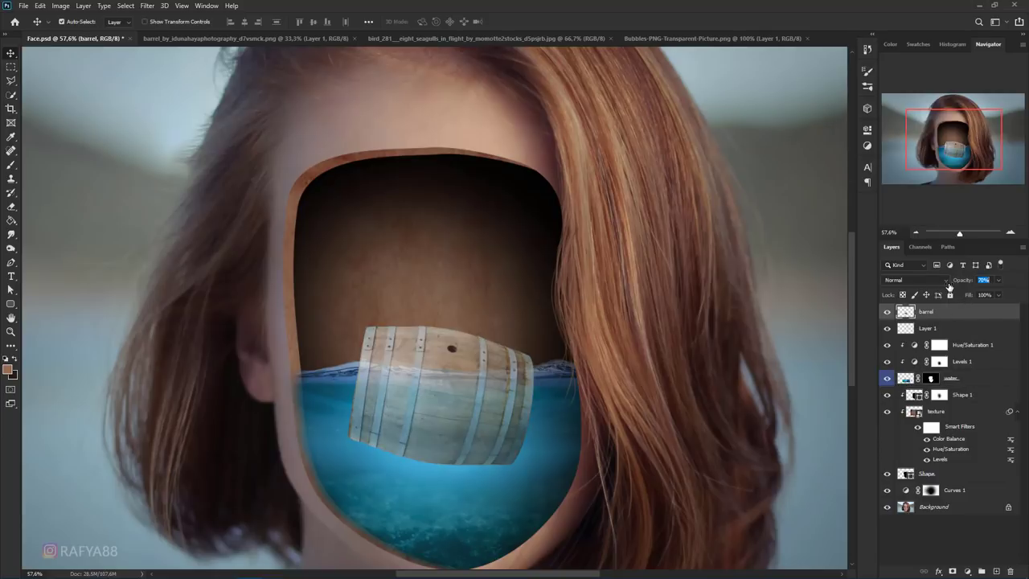
left_click(954, 568)
scroll(498, 448, "up", 1)
scroll(465, 423, "up", 1)
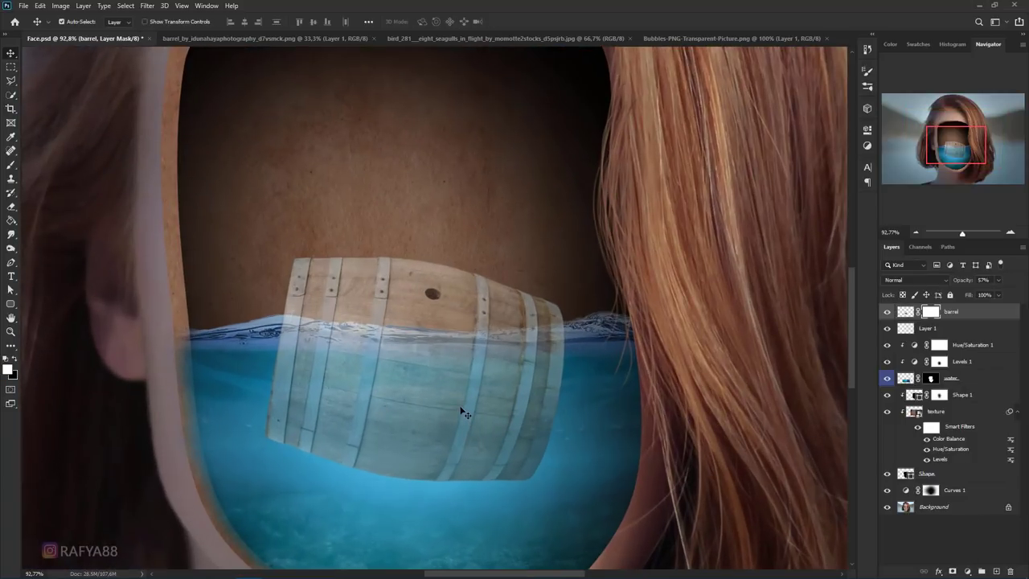
- Set up a soft round 0%-hardness brush at 25 px with black as the paint colour
key("b")
right_click(402, 234)
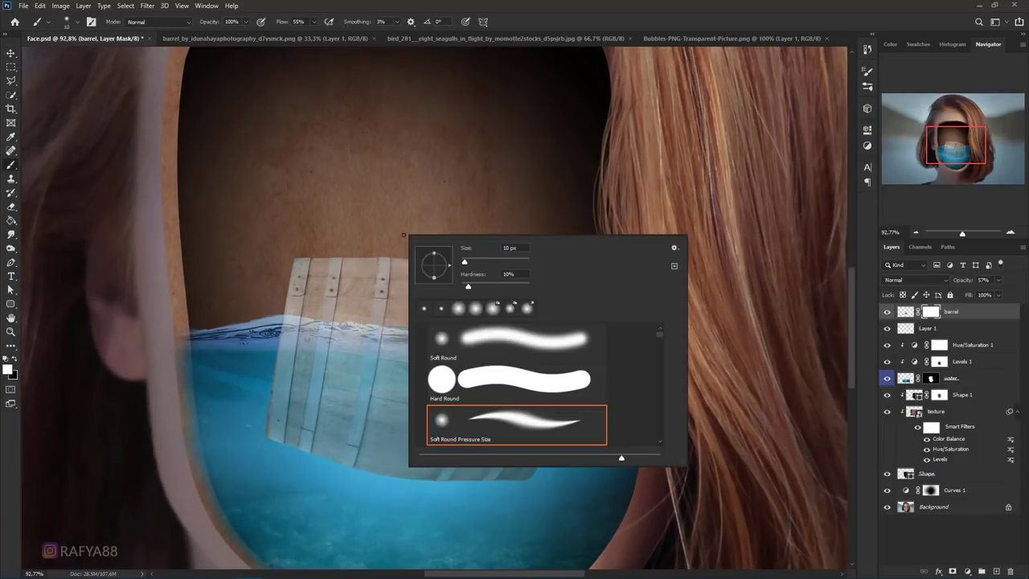
left_click(495, 344)
right_click(11, 165)
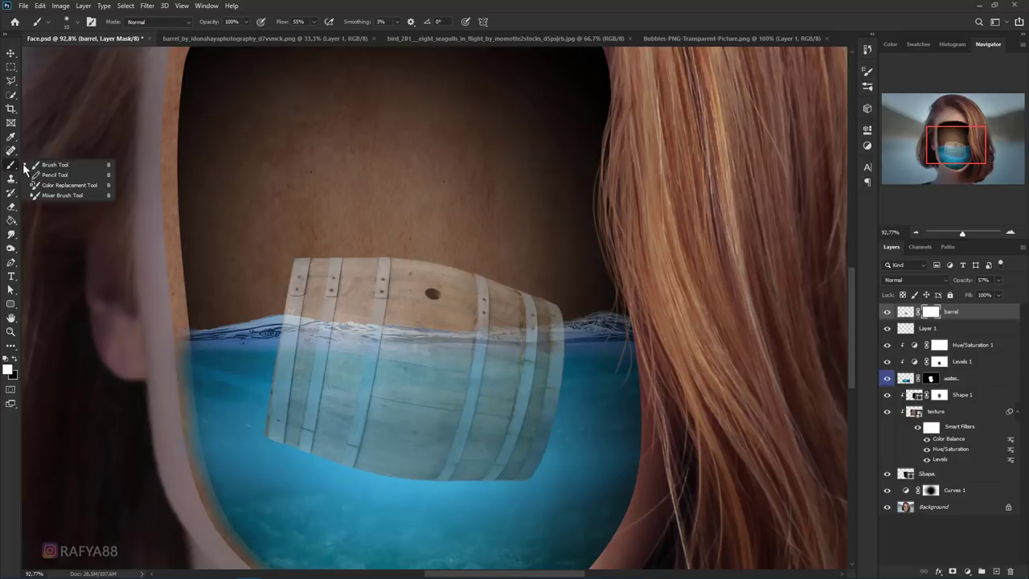
left_click(48, 164)
scroll(308, 287, "up", 3)
right_click(376, 148)
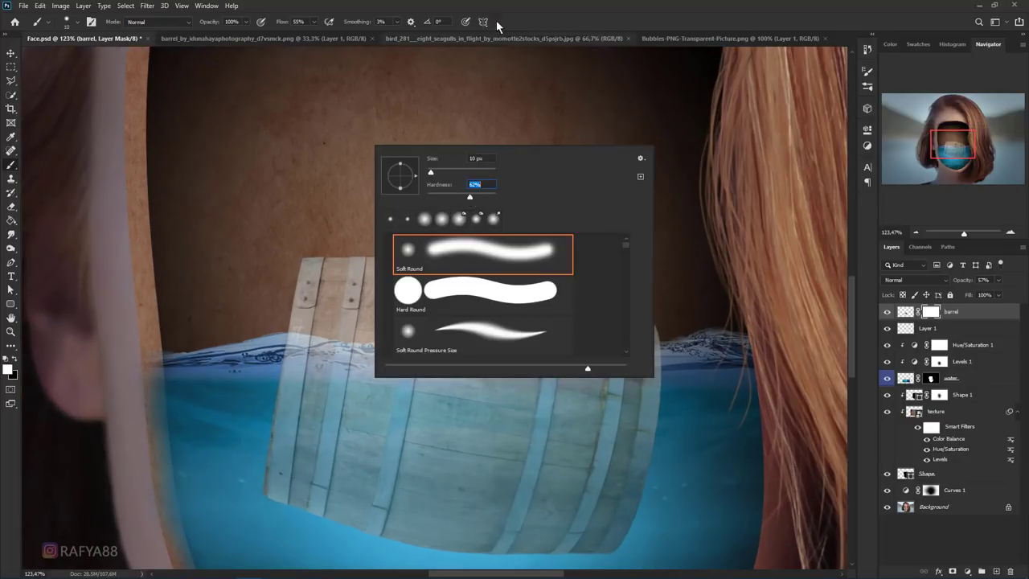
left_click(547, 7)
key("bracketright")
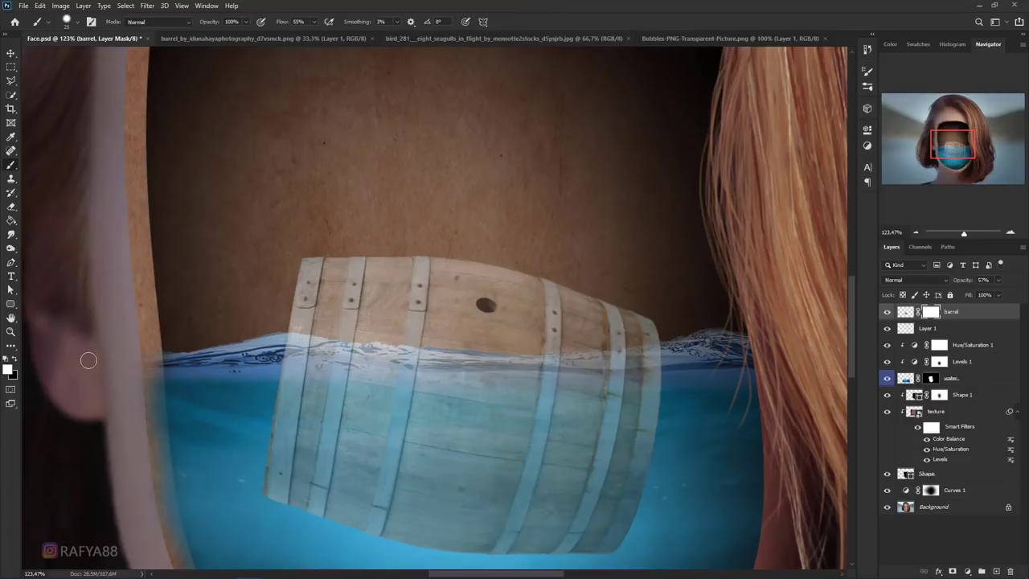
left_click(14, 358)
- Paint the barrel's mask along the waterline at 68% flow so the waves cover its edge
left_click_drag(276, 359, 298, 359)
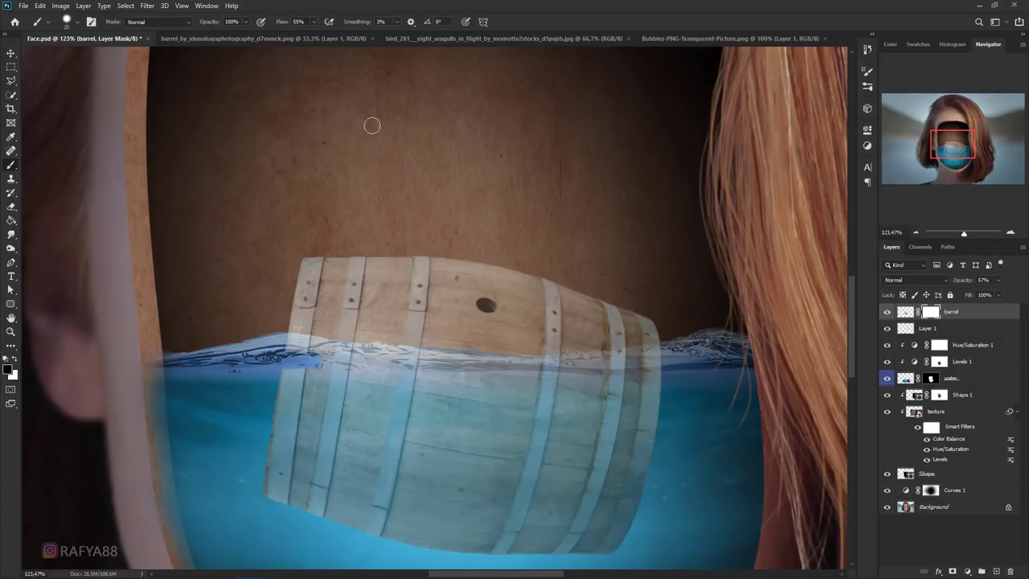
right_click(401, 143)
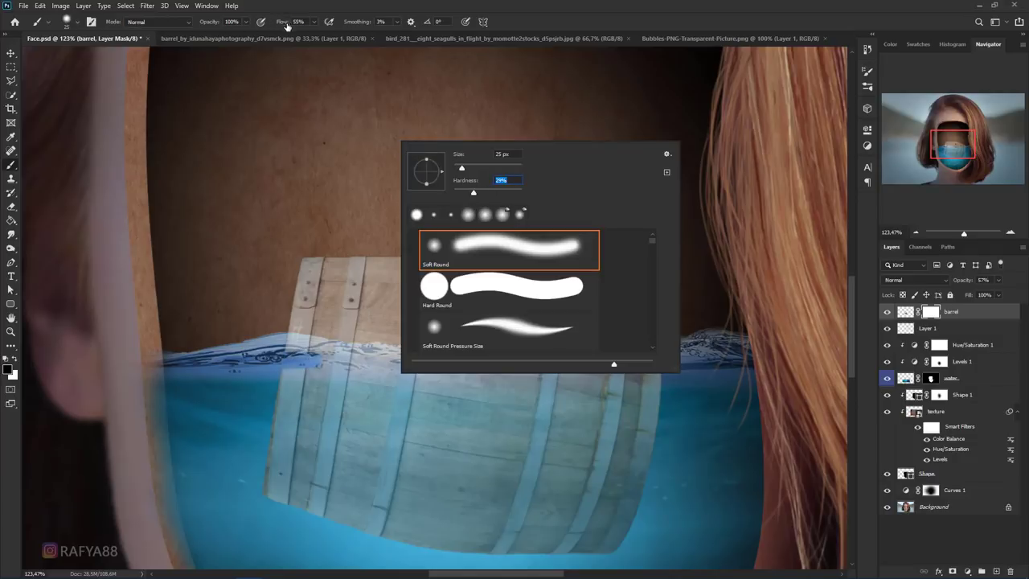
left_click_drag(287, 27, 299, 26)
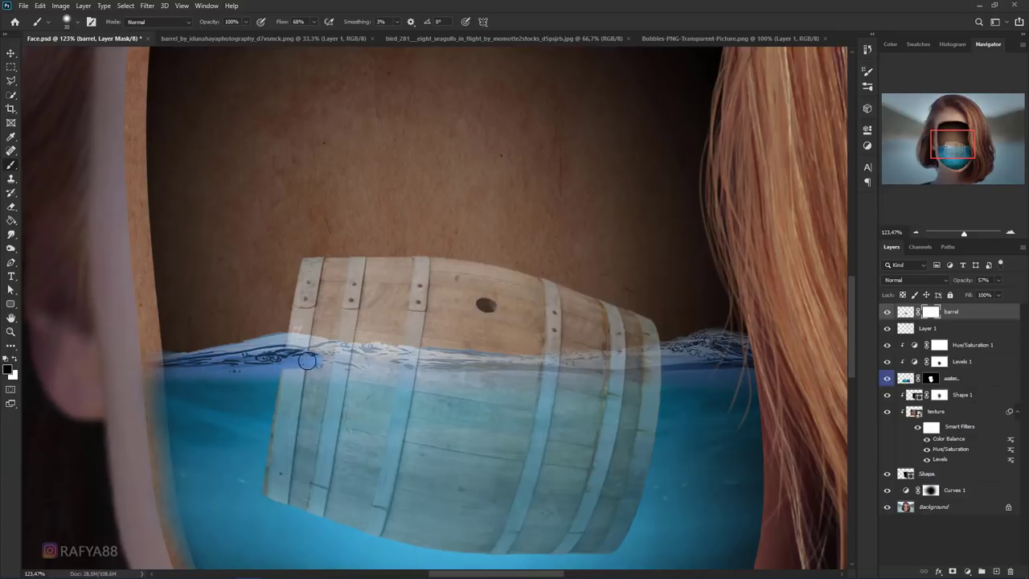
left_click_drag(656, 367, 296, 366)
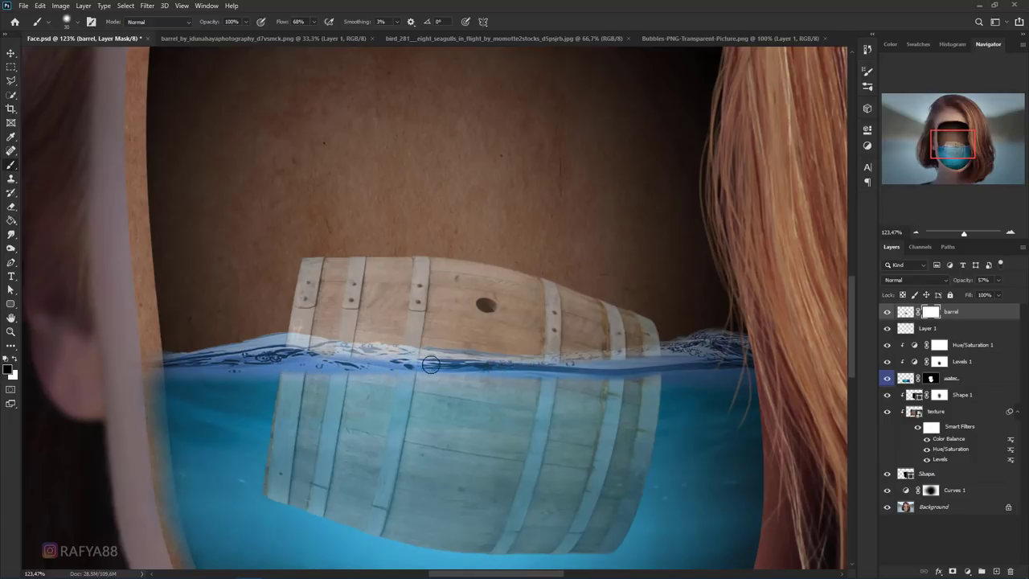
left_click_drag(568, 365, 645, 365)
key("x")
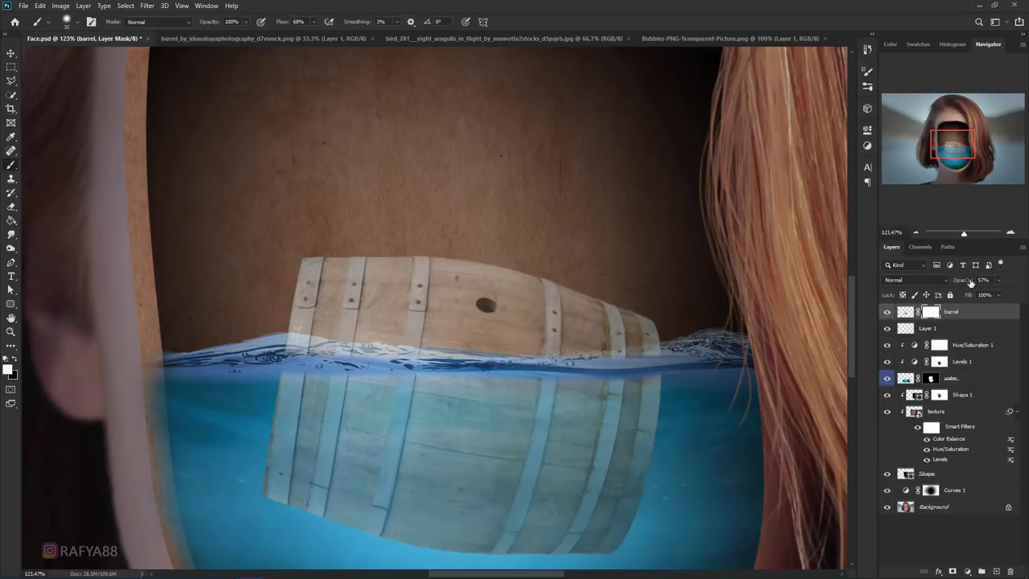
- Try restoring part of the barrel near the waterline, undo it, and return to black paint
key("Return")
scroll(491, 289, "down", 5)
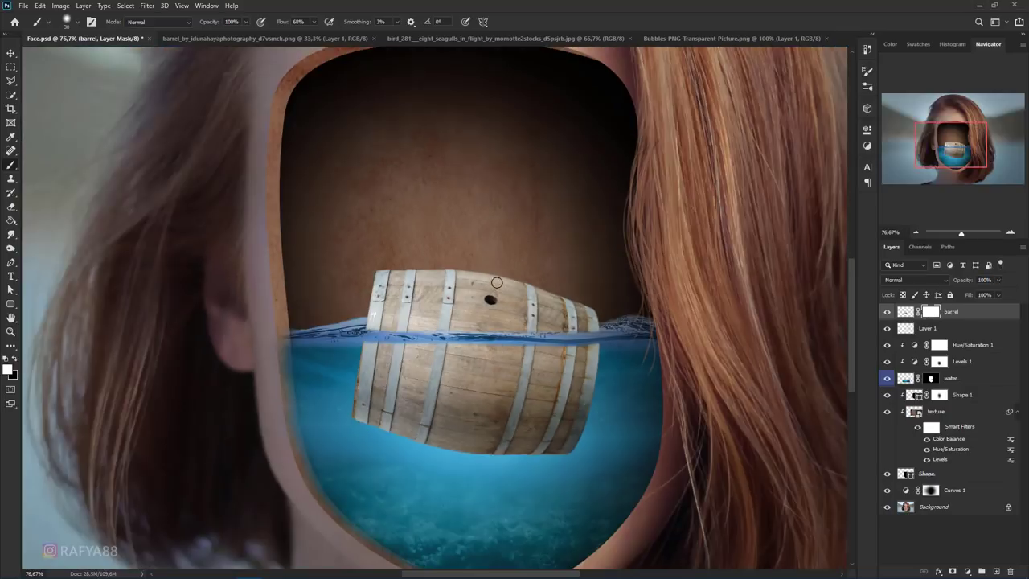
scroll(530, 328, "up", 4)
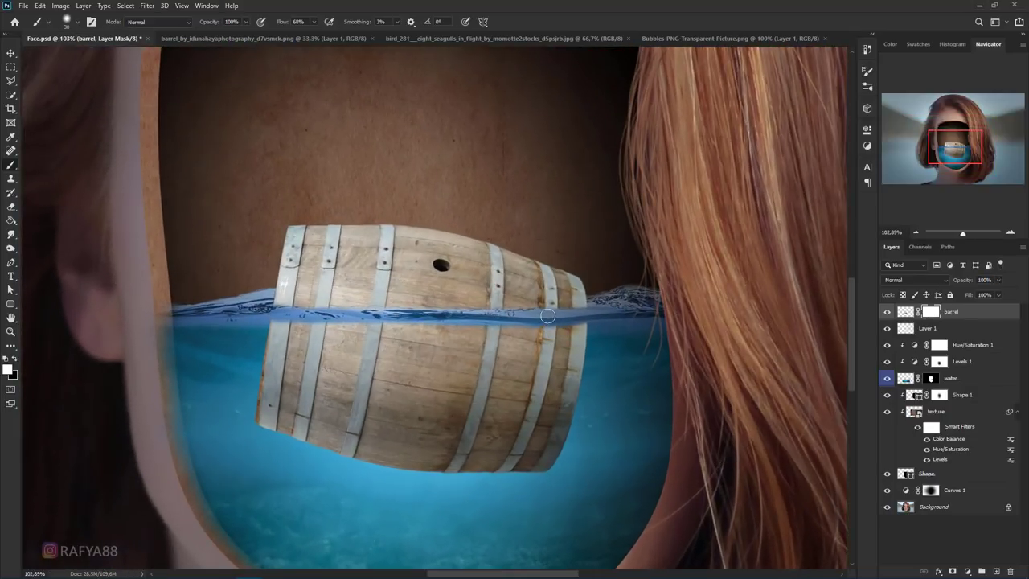
left_click_drag(547, 316, 581, 314)
key("ctrl+z")
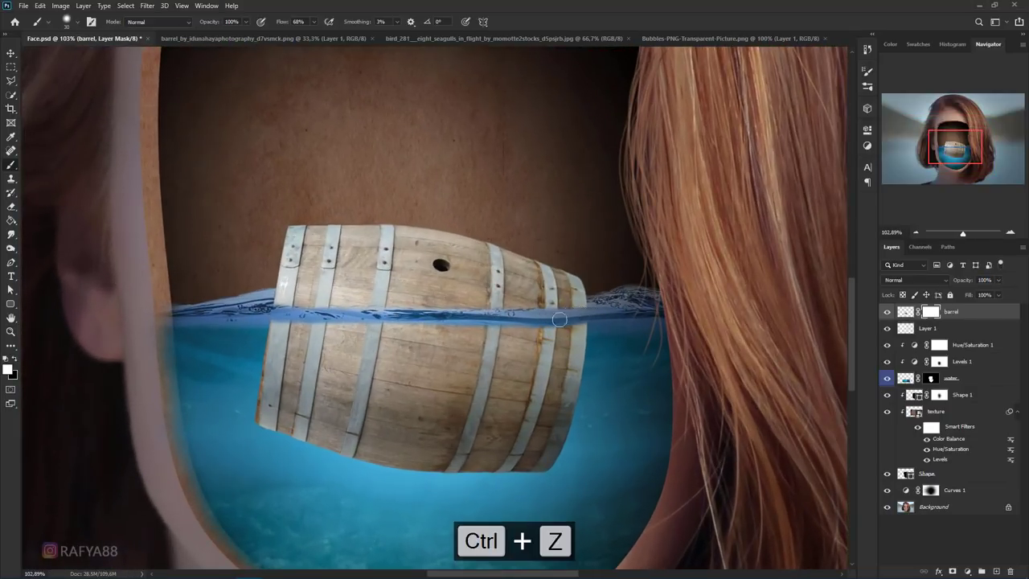
key("x")
- Mask the barrel's left waterline at 61% brush opacity, undo the stray stroke, then target the barrel pixels
right_click(484, 278)
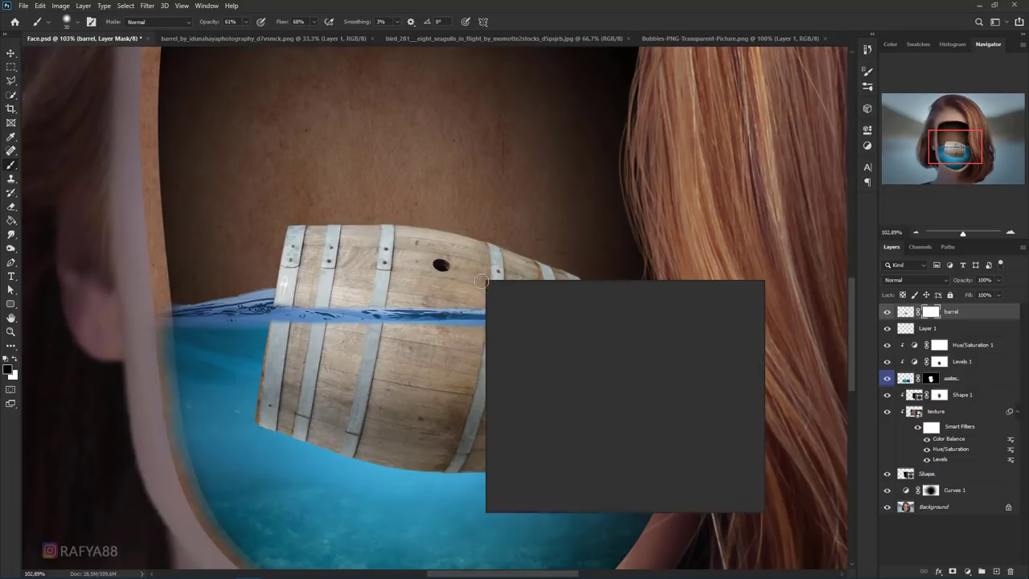
left_click(520, 22)
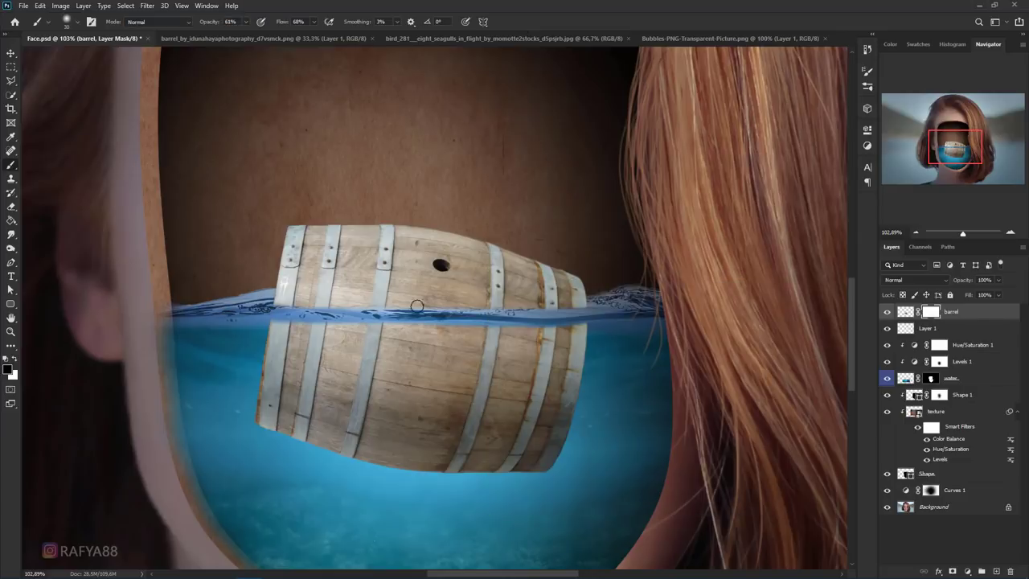
scroll(298, 324, "up", 2)
left_click_drag(271, 303, 303, 307)
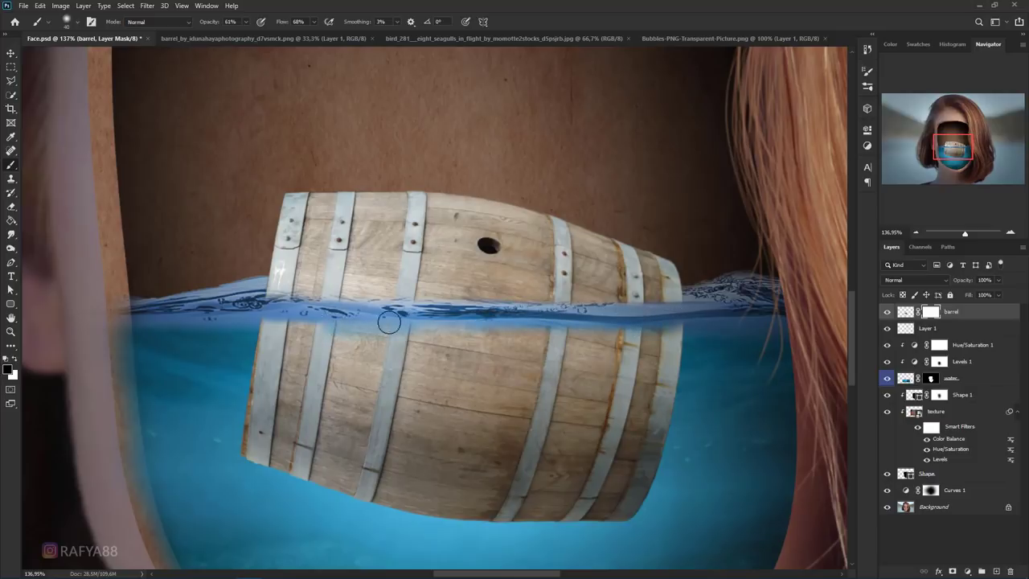
key("ctrl+z")
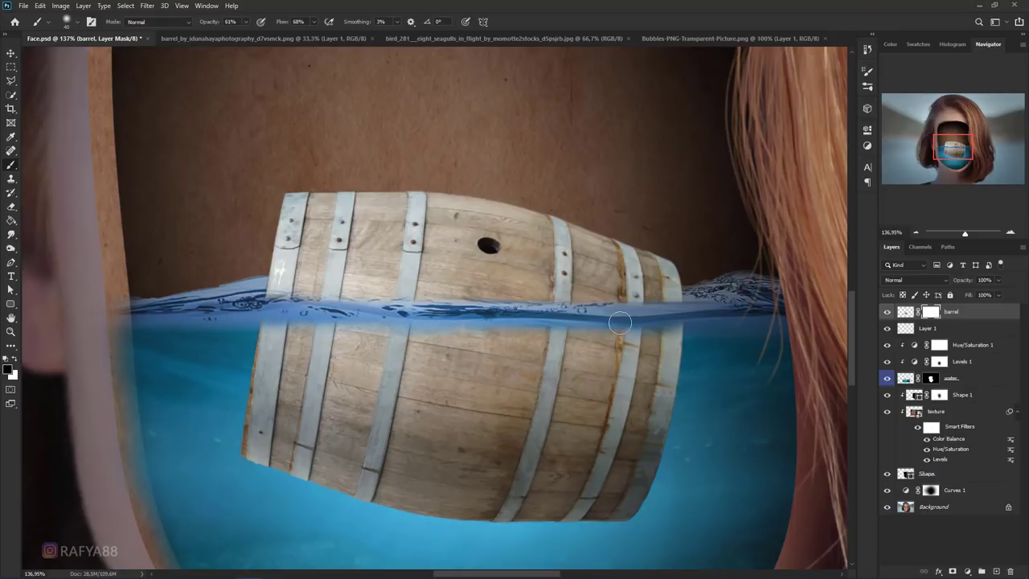
scroll(540, 304, "down", 5)
scroll(539, 305, "up", 1)
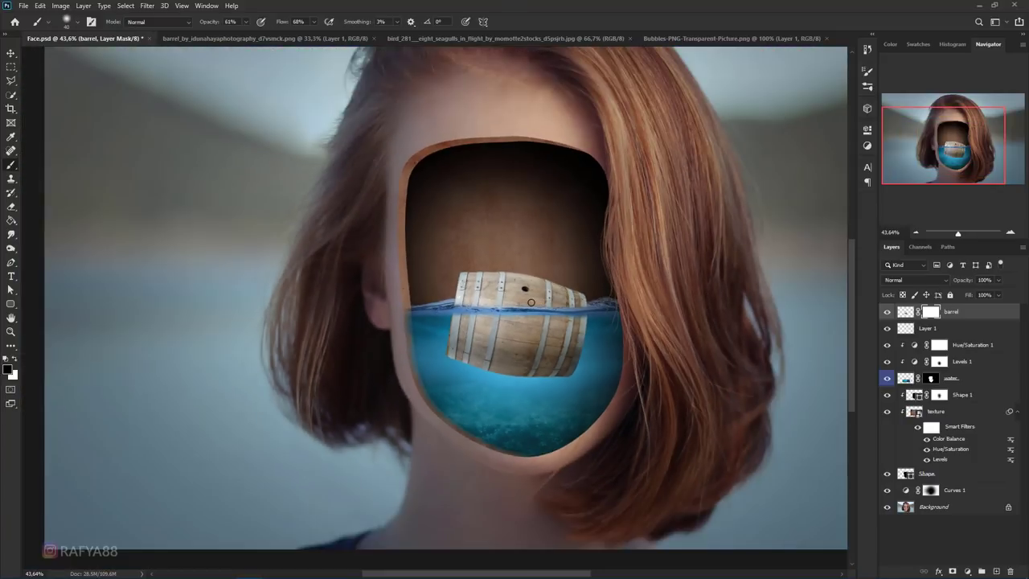
scroll(531, 301, "up", 1)
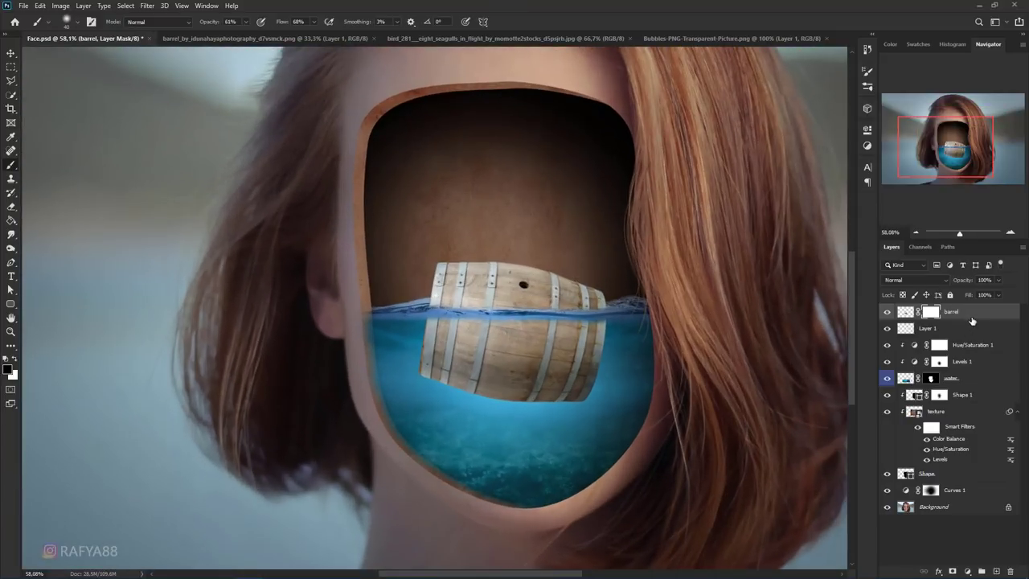
key("ctrl+2")
- Add a Levels adjustment clipped to the barrel with output white 142 and midtones 0.87
left_click(968, 570)
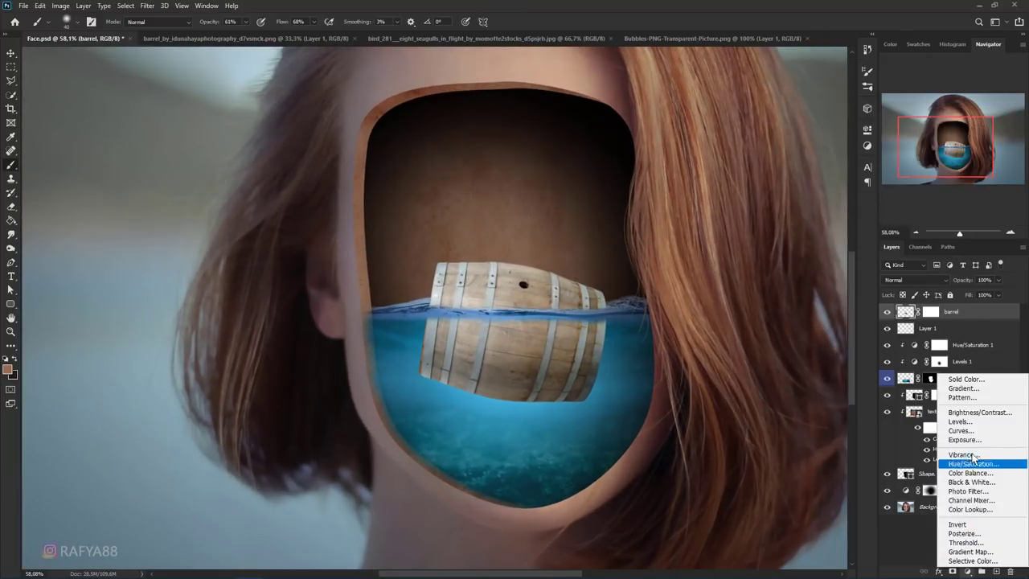
left_click(940, 426)
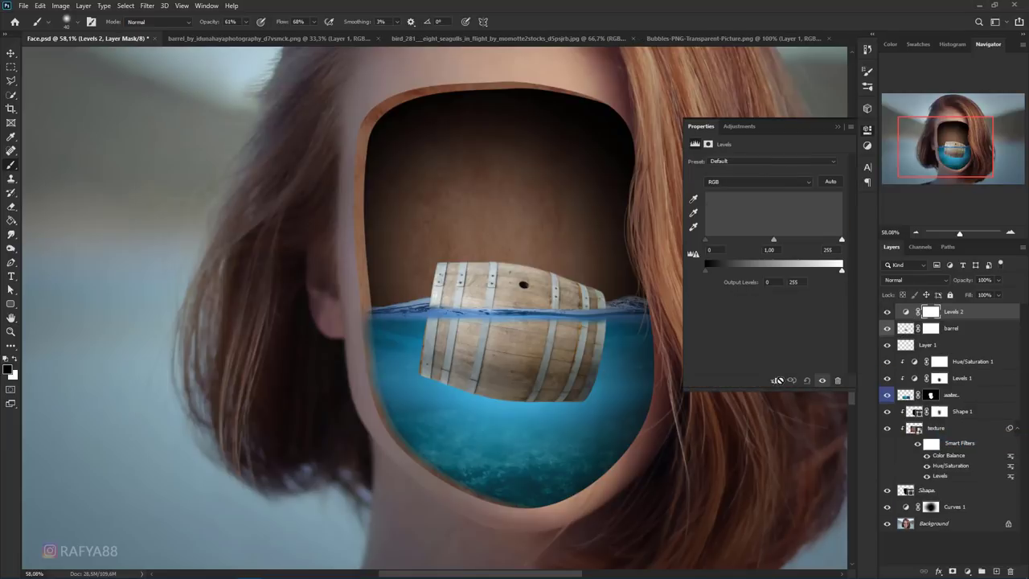
left_click(775, 380)
left_click_drag(823, 275, 792, 272)
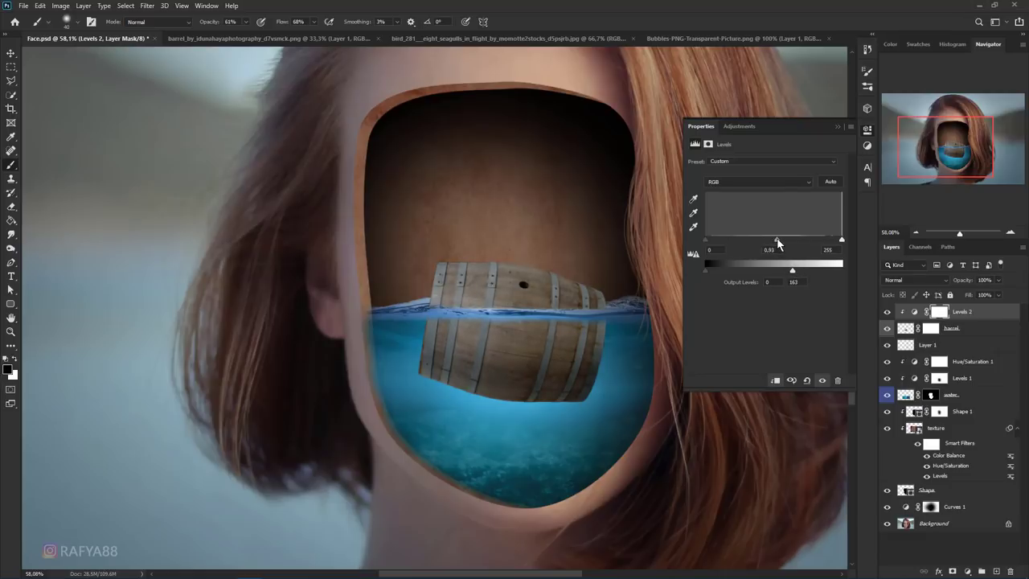
left_click_drag(776, 238, 774, 240)
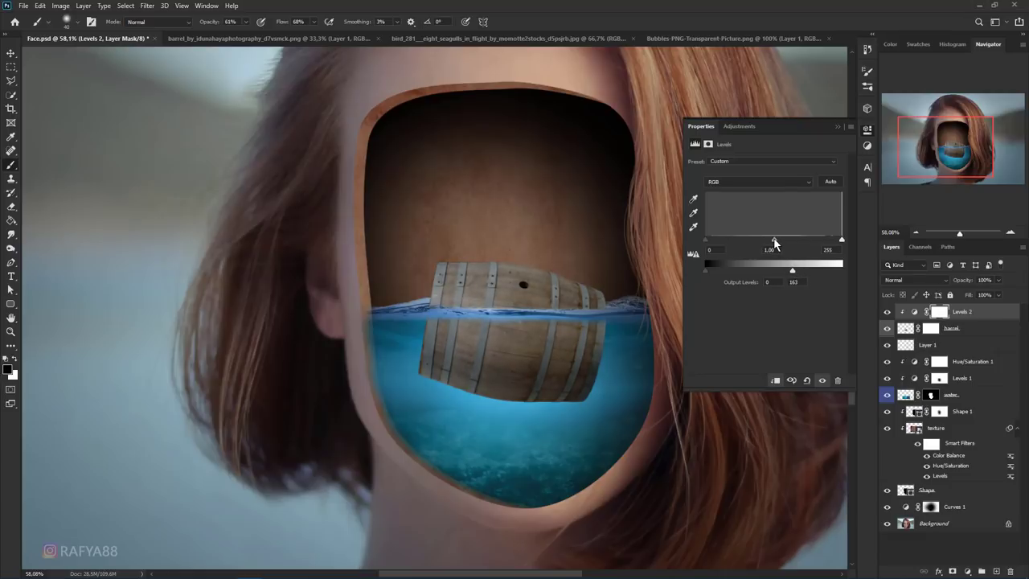
left_click(840, 127)
scroll(529, 333, "down", 3)
scroll(529, 334, "down", 2)
scroll(529, 333, "up", 2)
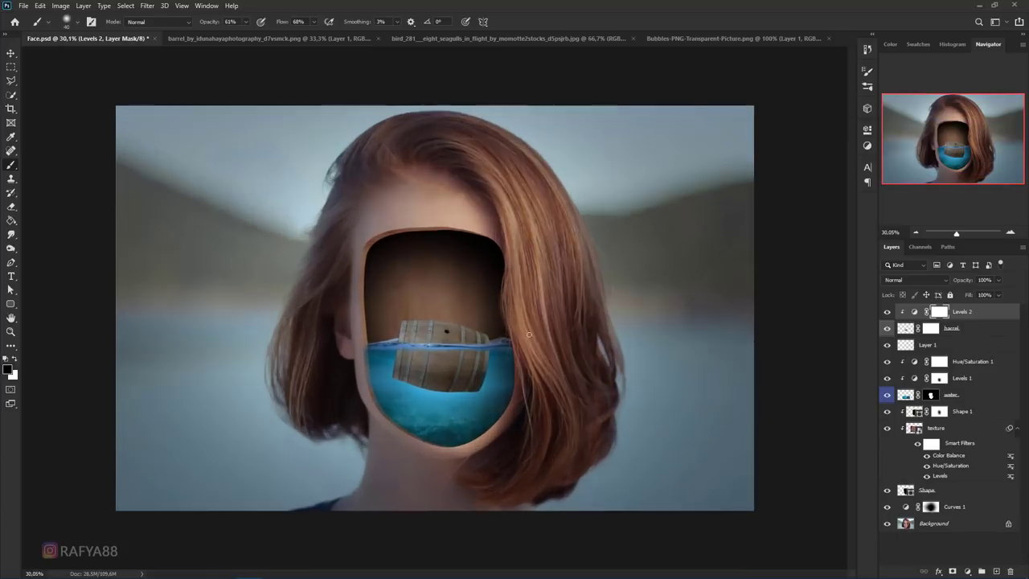
scroll(529, 333, "up", 1)
scroll(532, 332, "up", 1)
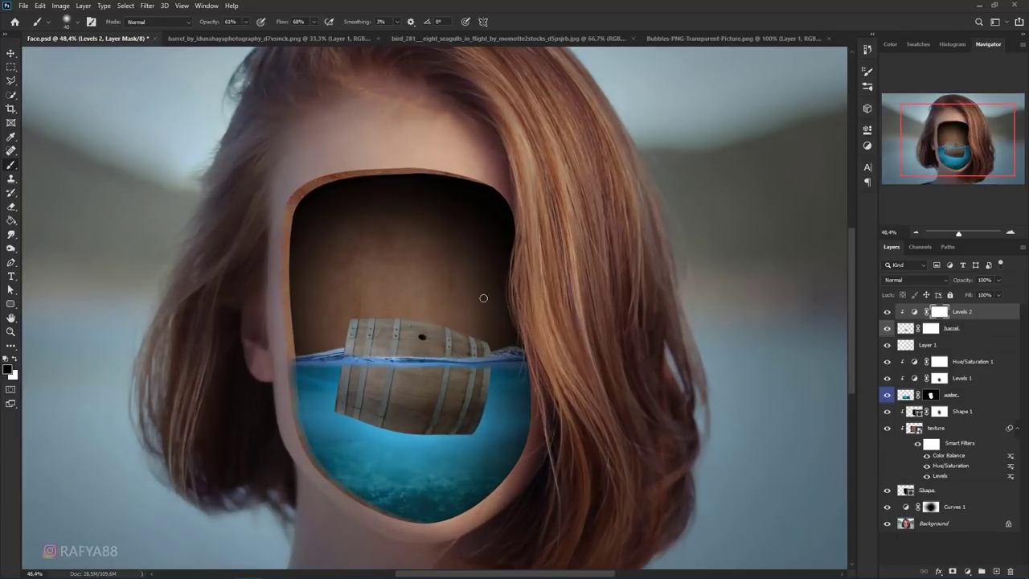
- Paint the Levels mask across the barrel's top with an enlarged brush at 54% opacity
right_click(9, 172)
scroll(429, 359, "up", 2)
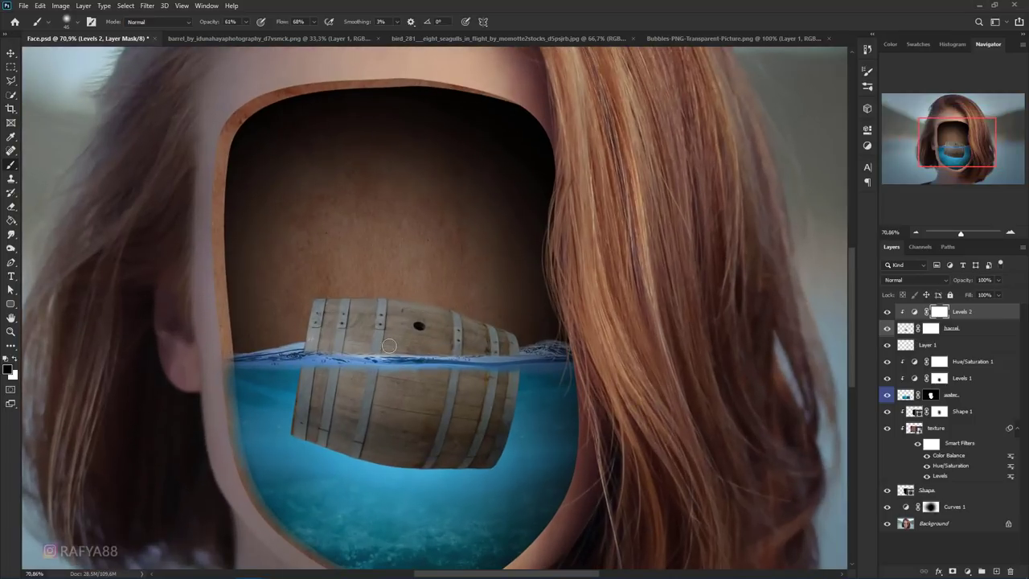
key("bracketright")
key("bracketright")
key("bracketright")
key("bracketright")
key("bracketright")
key("bracketright")
left_click_drag(214, 23, 207, 23)
key("bracketright")
mouse_move(365, 328)
left_mouse_down()
mouse_move(463, 336)
mouse_move(327, 323)
left_mouse_up()
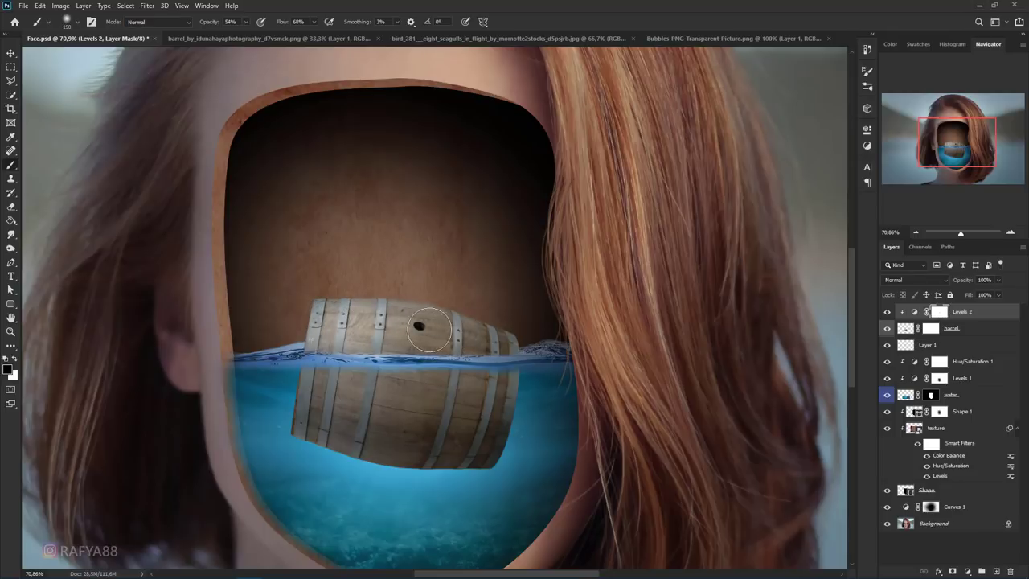
key("ctrl+0")
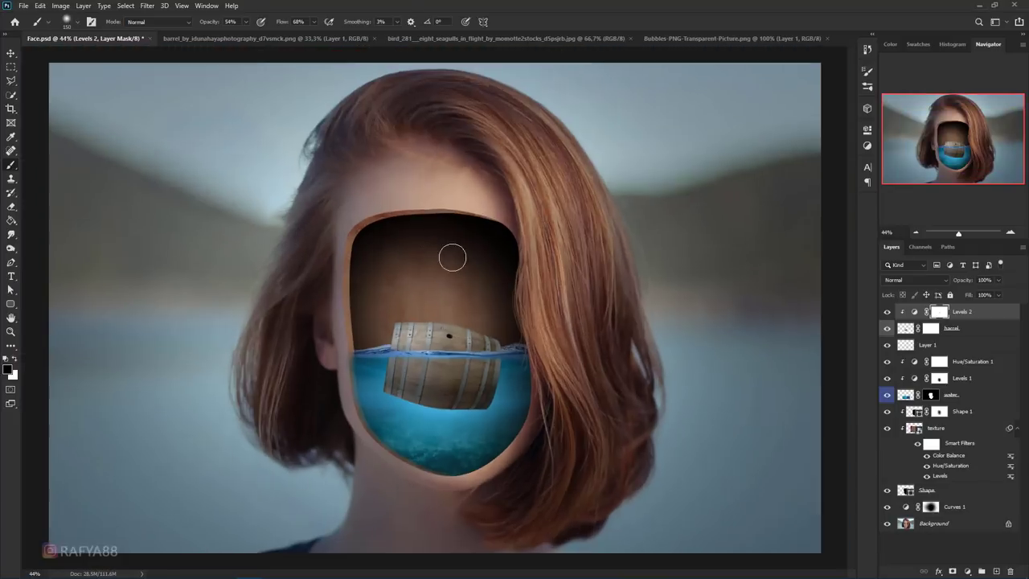
scroll(450, 252, "up", 5)
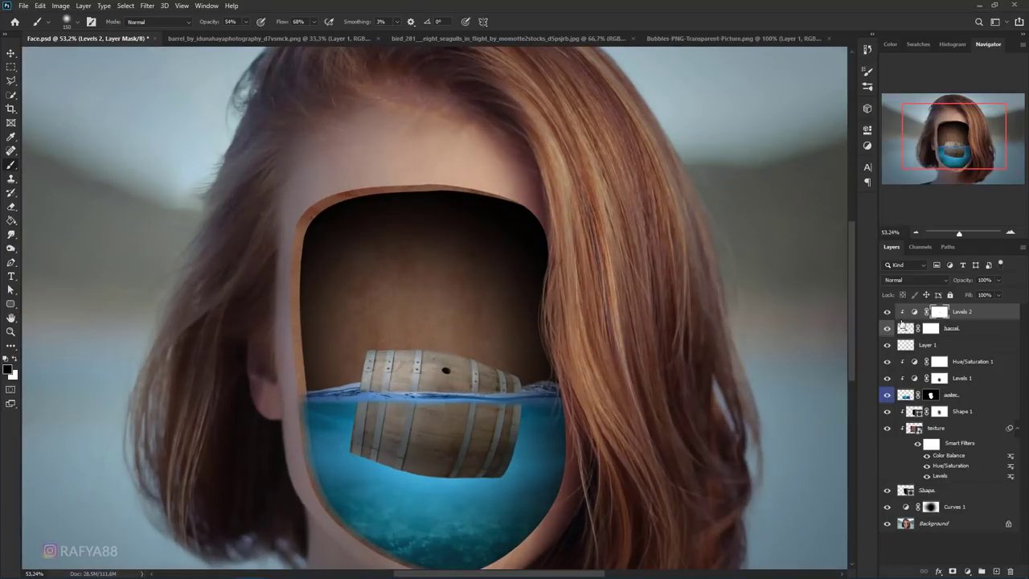
- Reopen the Levels settings to refine the barrel's darkening
double_click(914, 313)
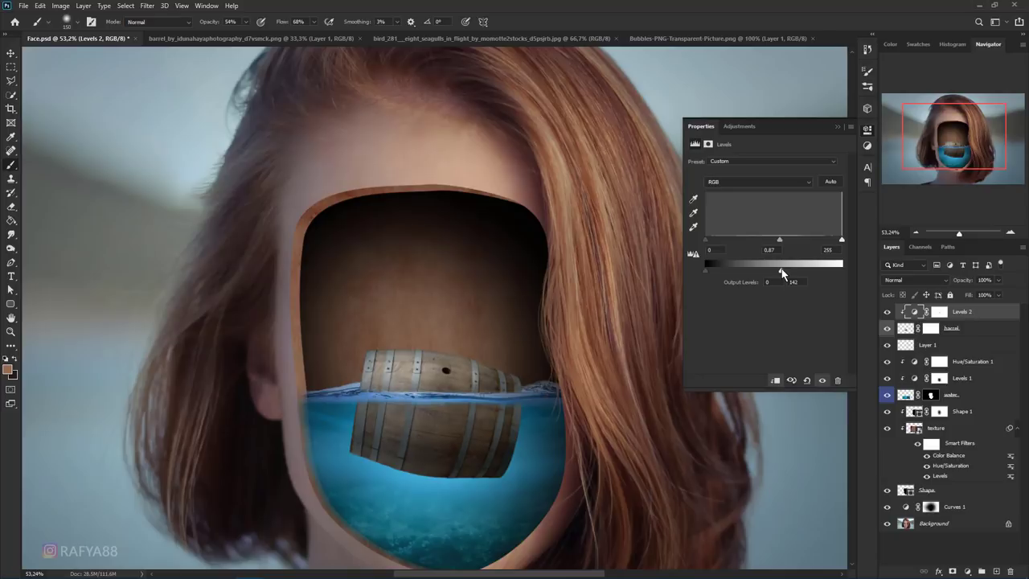
left_click(867, 128)
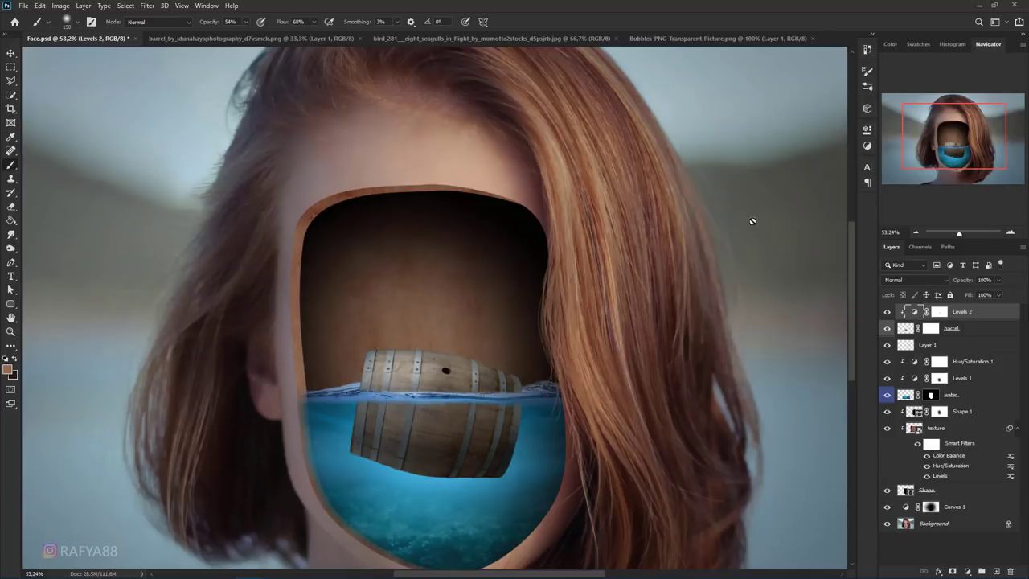
scroll(563, 299, "down", 3)
scroll(563, 299, "down", 2)
scroll(523, 322, "down", 1)
scroll(477, 352, "up", 2)
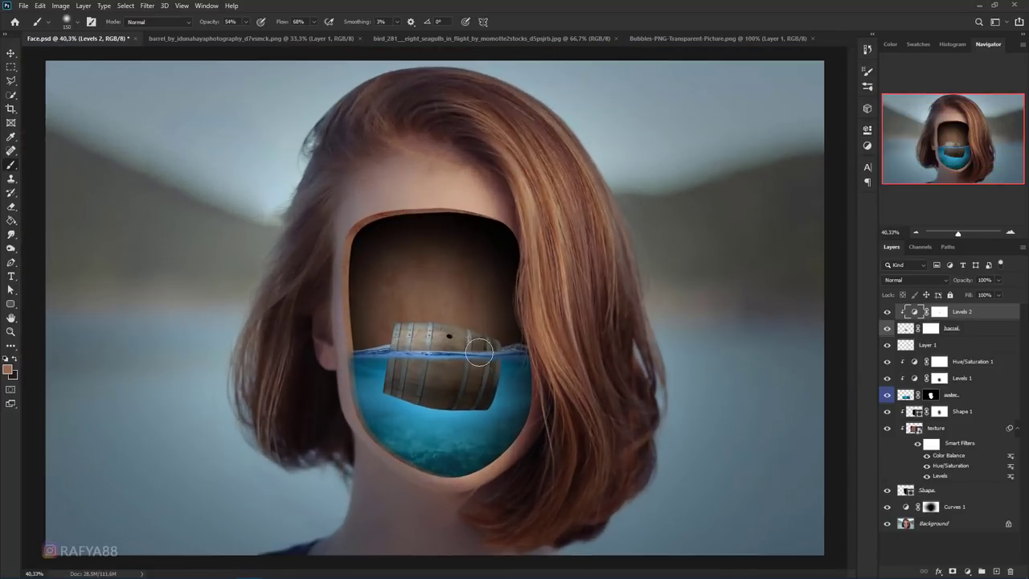
scroll(489, 352, "up", 1)
scroll(523, 358, "up", 1)
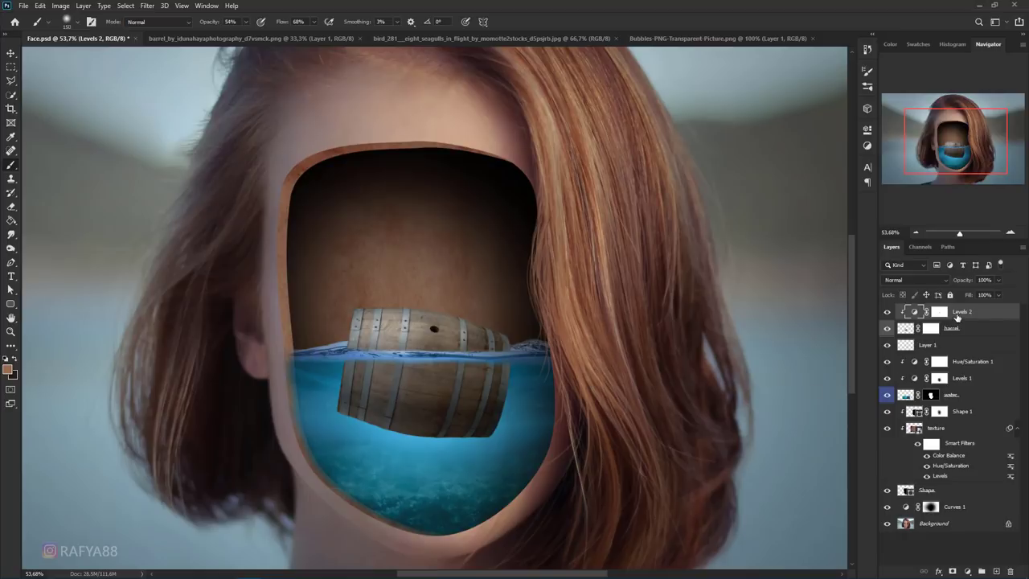
- Add a new layer clipped to the barrel and paint water-sampled teal over its submerged half
left_click(995, 571)
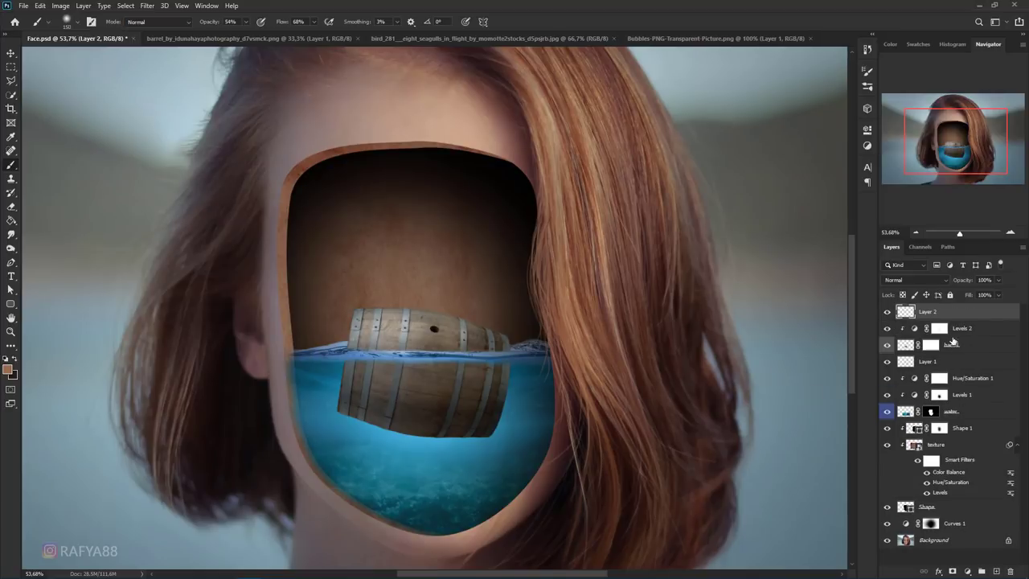
right_click(952, 318)
left_click(885, 330)
left_click(8, 370)
left_click_drag(434, 455, 506, 442)
left_click(873, 304)
key("b")
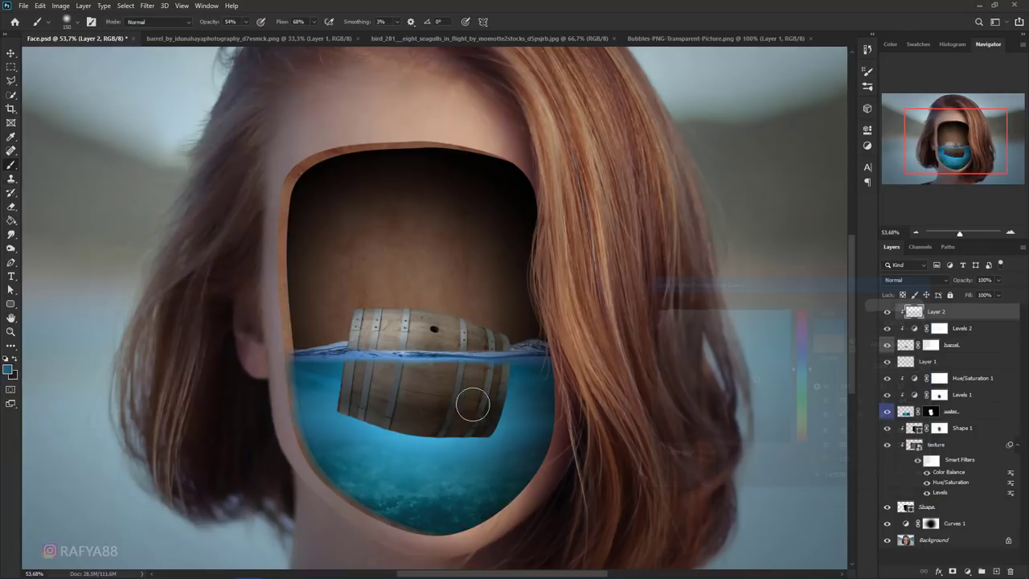
mouse_move(457, 411)
left_mouse_down()
mouse_move(493, 395)
mouse_move(378, 409)
mouse_move(413, 402)
mouse_move(409, 391)
mouse_move(386, 402)
mouse_move(418, 385)
mouse_move(491, 409)
mouse_move(386, 424)
mouse_move(396, 419)
left_mouse_up()
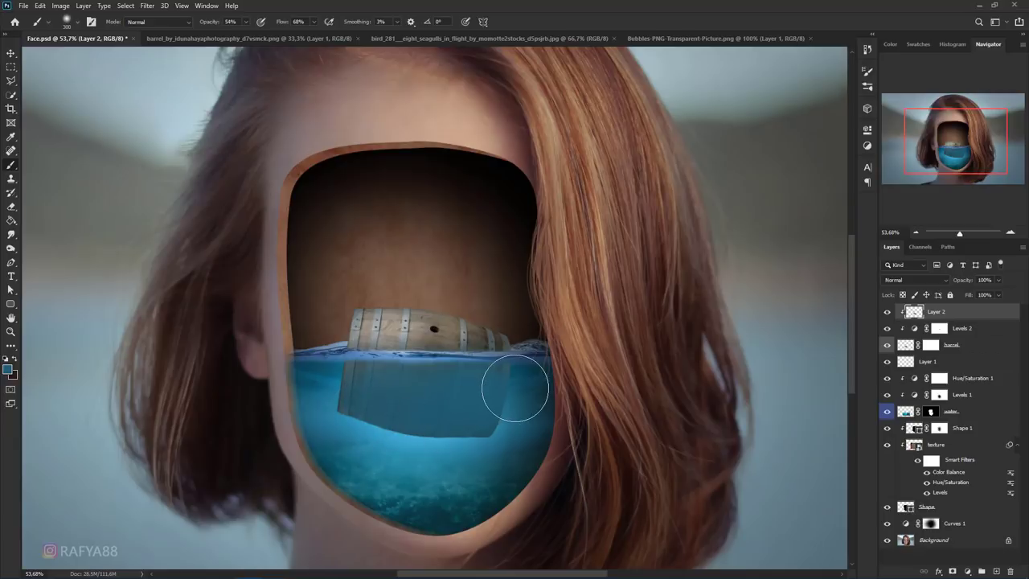
- Set the teal layer's blend mode to Overlay
left_click(898, 282)
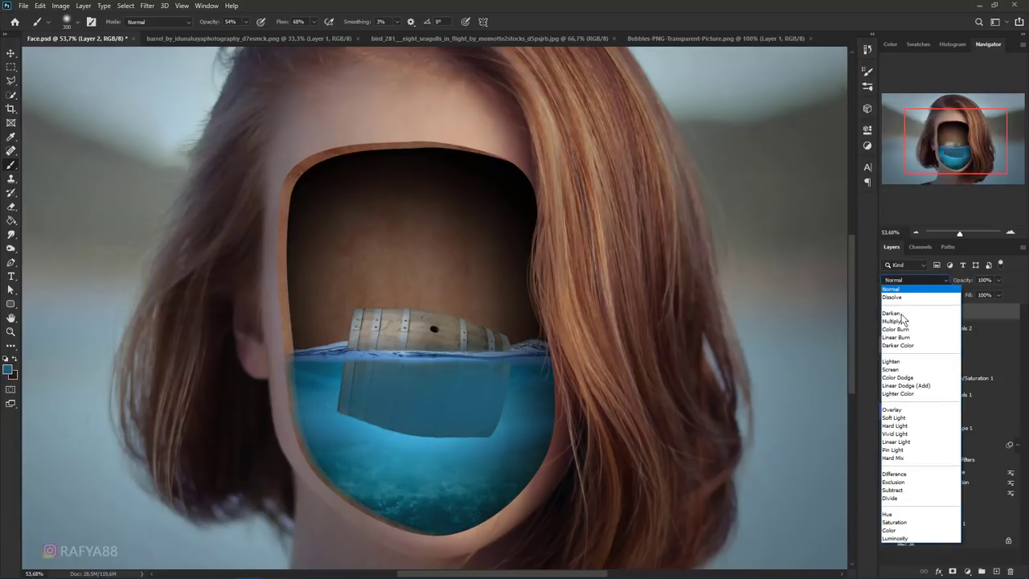
left_click(919, 412)
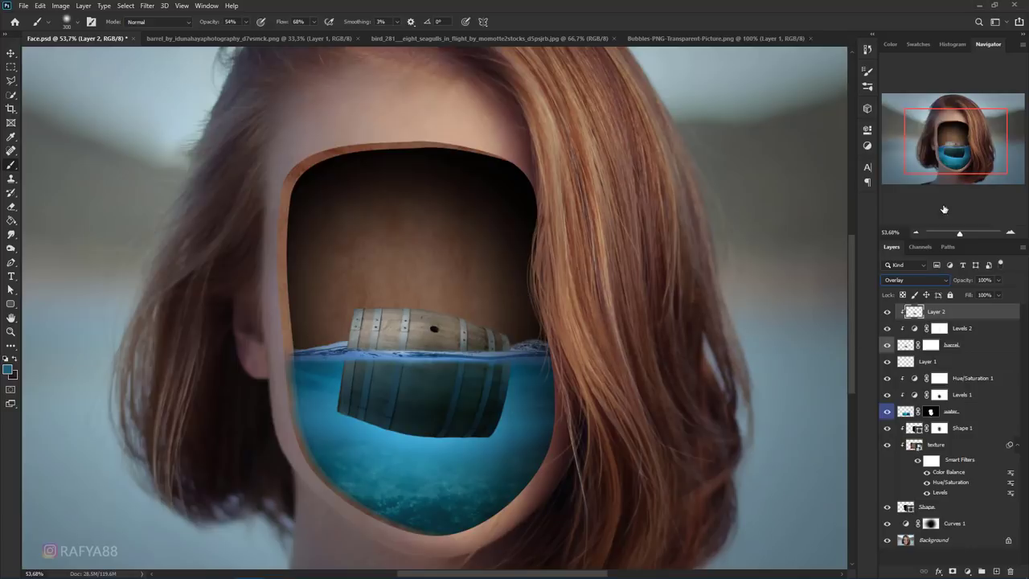
left_click_drag(946, 166, 947, 171)
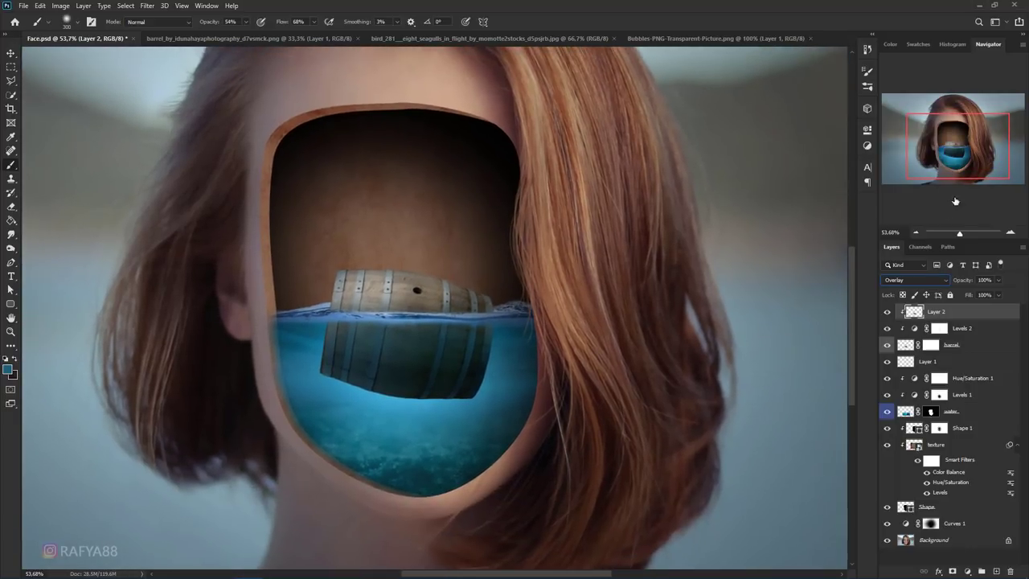
left_click_drag(958, 233, 958, 244)
- Lighten the barrel's upper left staves with the Dodge Tool
left_click(963, 348)
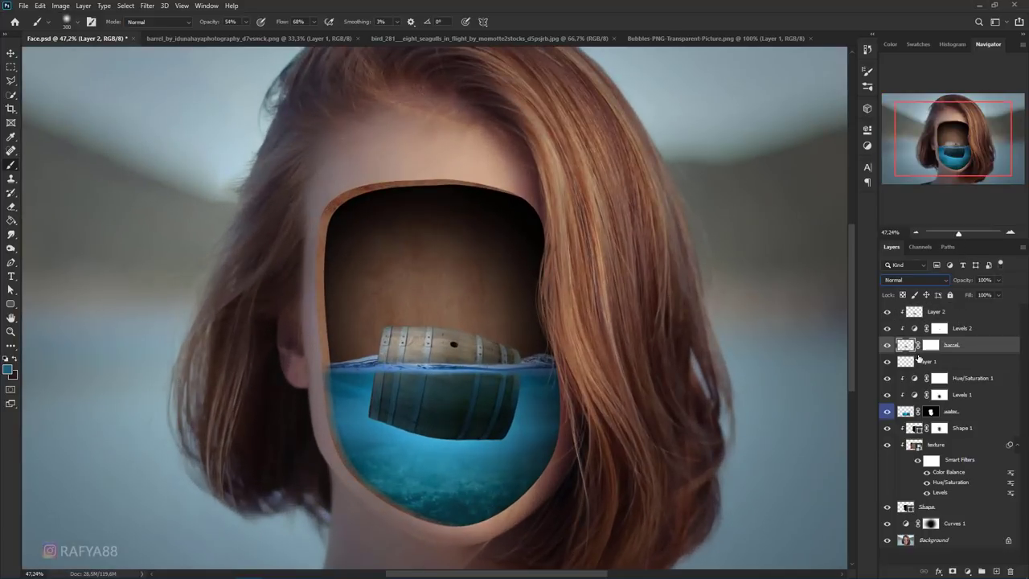
right_click(11, 248)
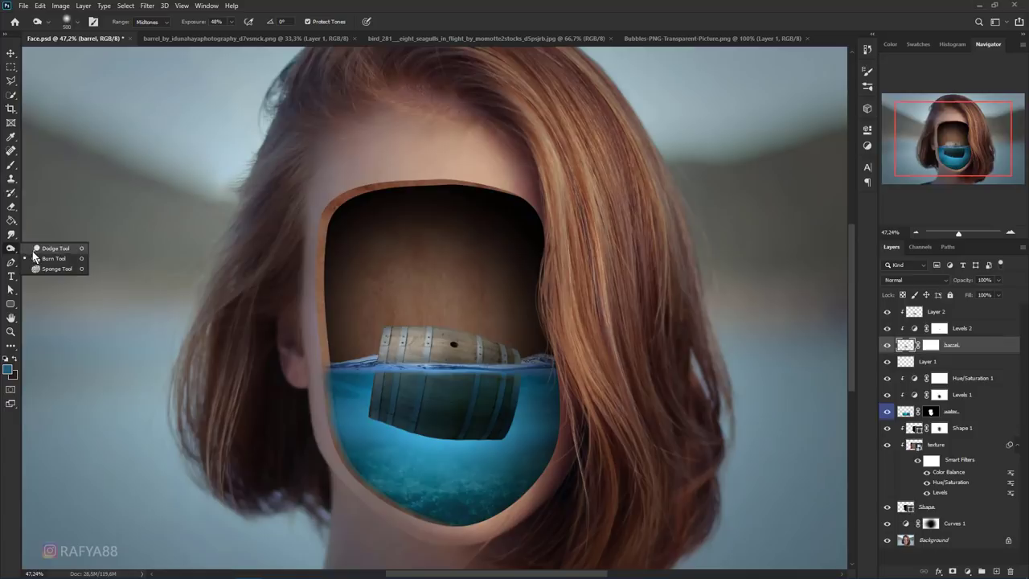
left_click(40, 243)
scroll(459, 354, "up", 3)
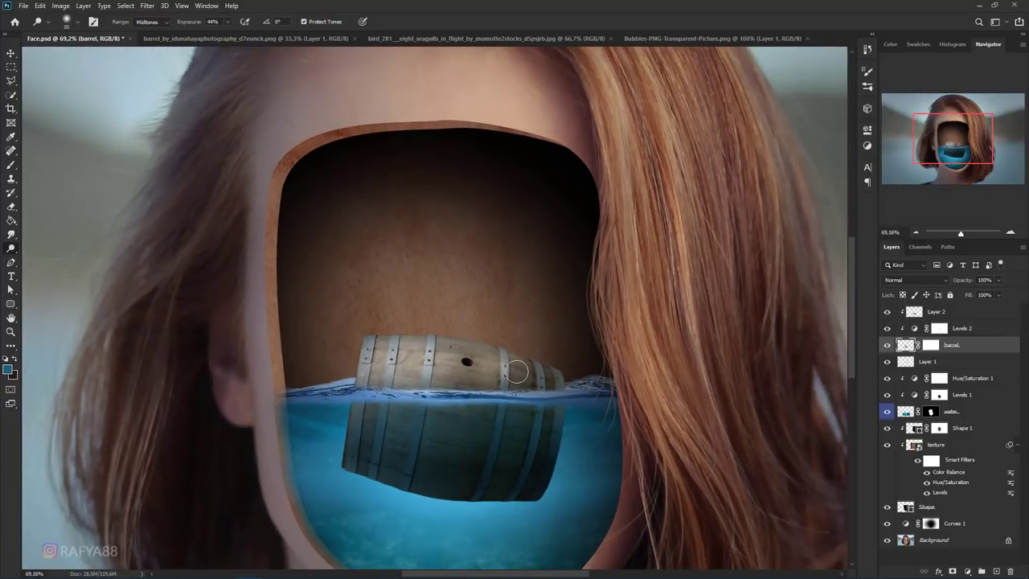
left_click_drag(469, 367, 394, 358)
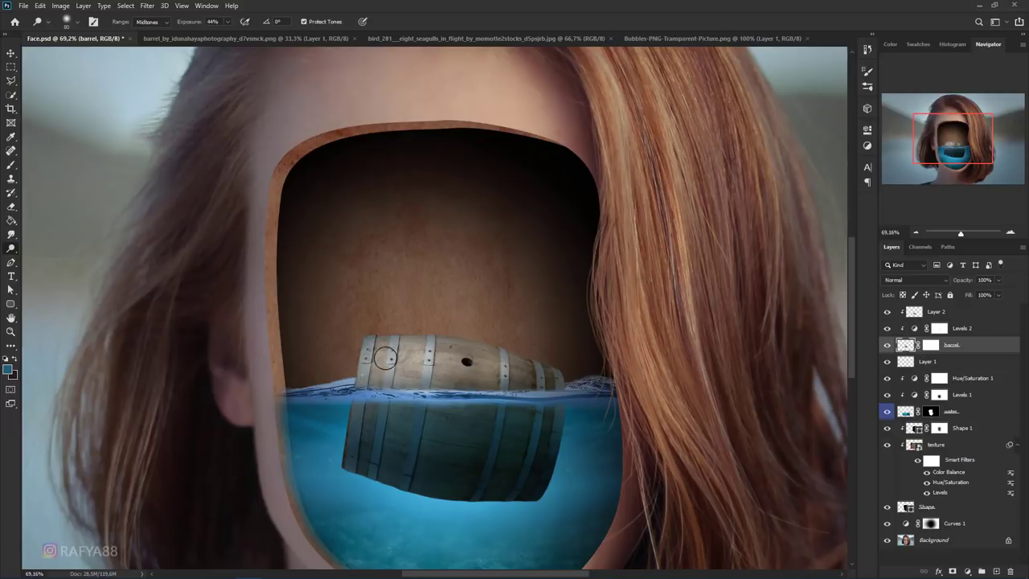
scroll(431, 306, "down", 2)
scroll(450, 298, "down", 3)
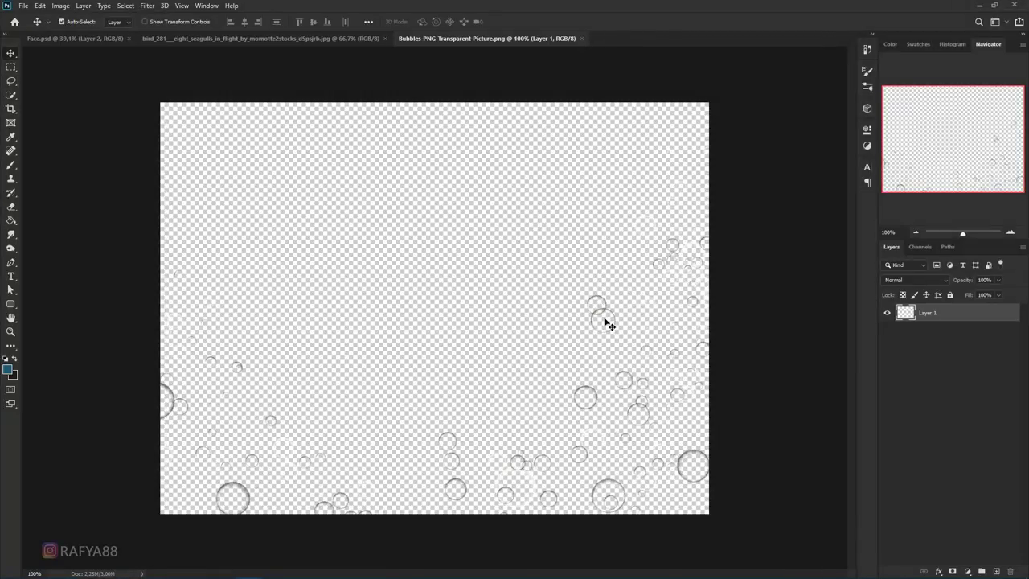
- Bring the bubbles image into Face.psd, scaled to about 76% and nudged into the water
left_click_drag(608, 324, 196, 128)
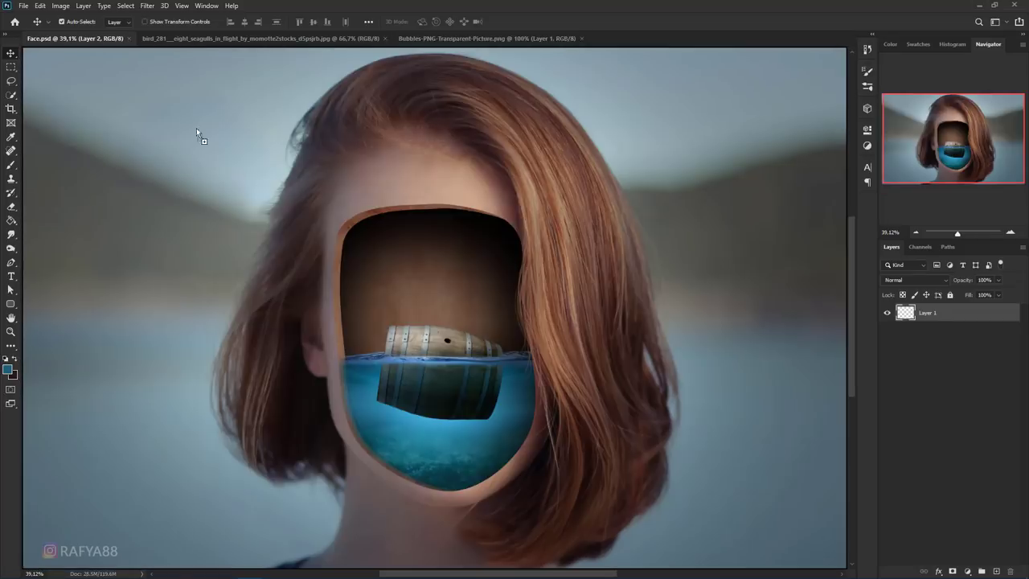
left_click_drag(462, 350, 481, 351)
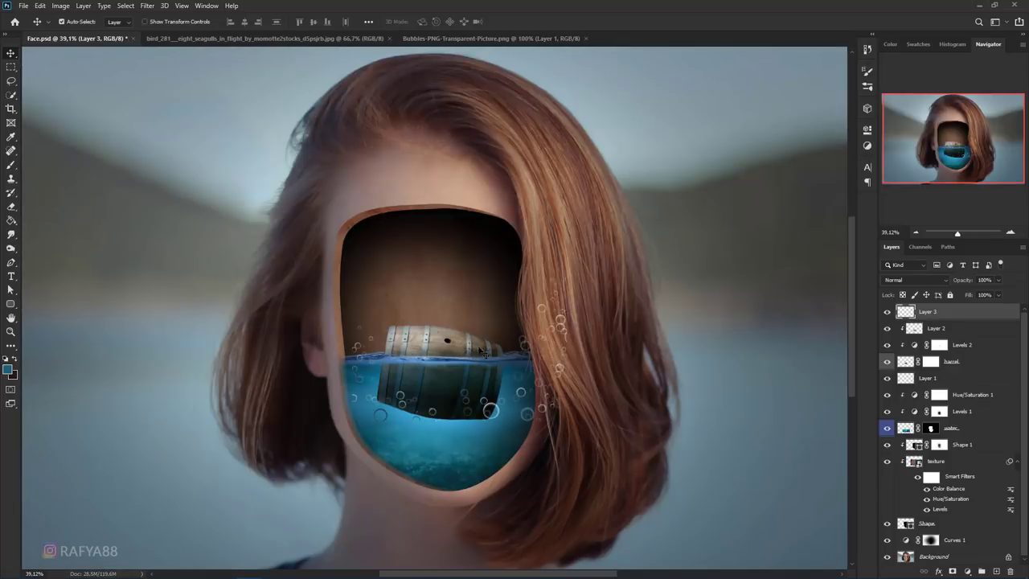
key("ctrl+t")
mouse_move(562, 265)
left_mouse_down()
mouse_move(521, 306)
mouse_move(504, 367)
left_mouse_up()
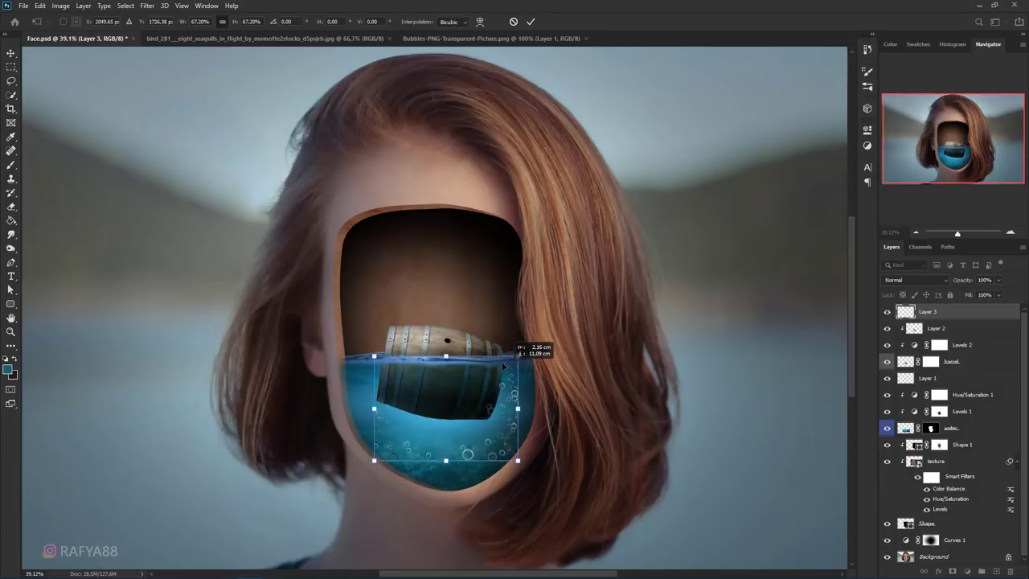
mouse_move(514, 453)
left_mouse_down()
mouse_move(507, 414)
mouse_move(520, 421)
left_mouse_up()
key("Return")
scroll(530, 400, "up", 2)
key("ctrl+t")
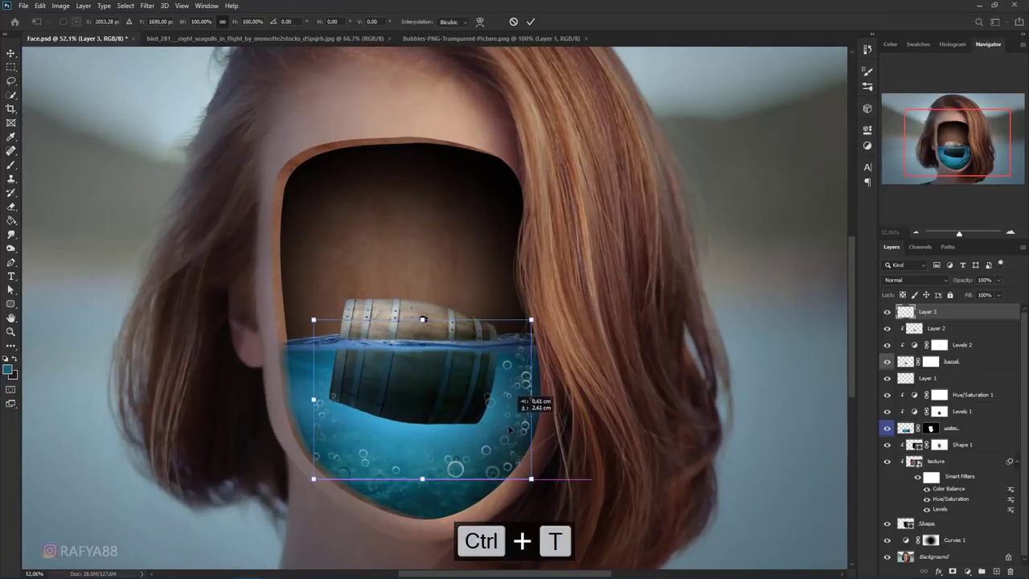
key("Return")
- Desaturate the bubbles to Saturation -100 and raise their lightness
key("ctrl+u")
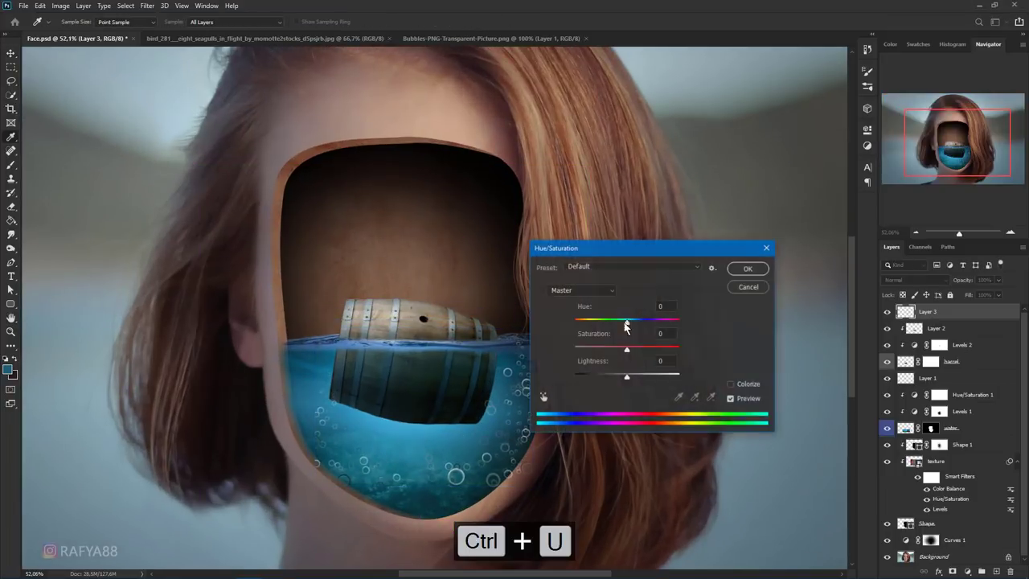
left_click_drag(627, 348, 581, 351)
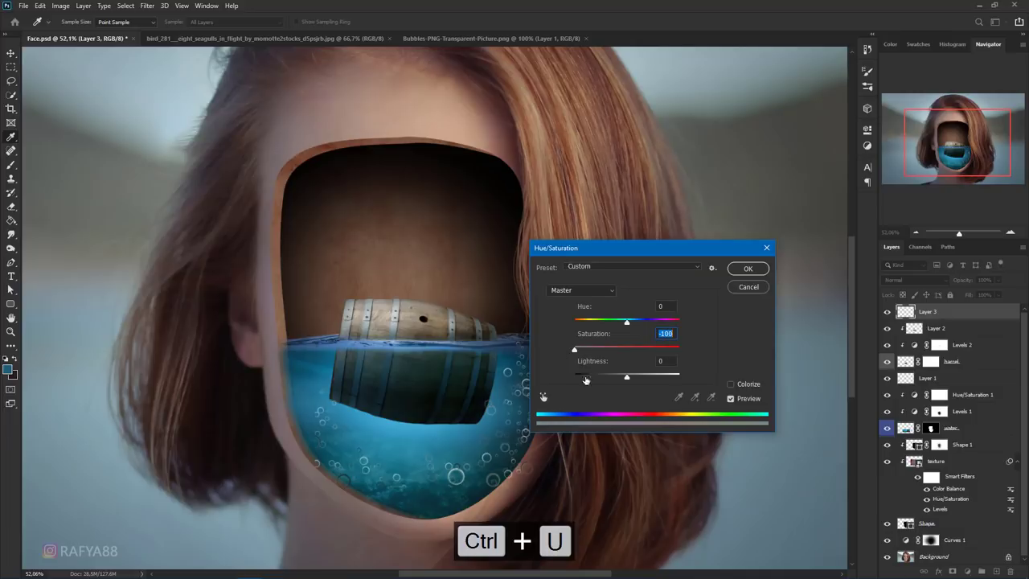
left_click_drag(627, 376, 659, 378)
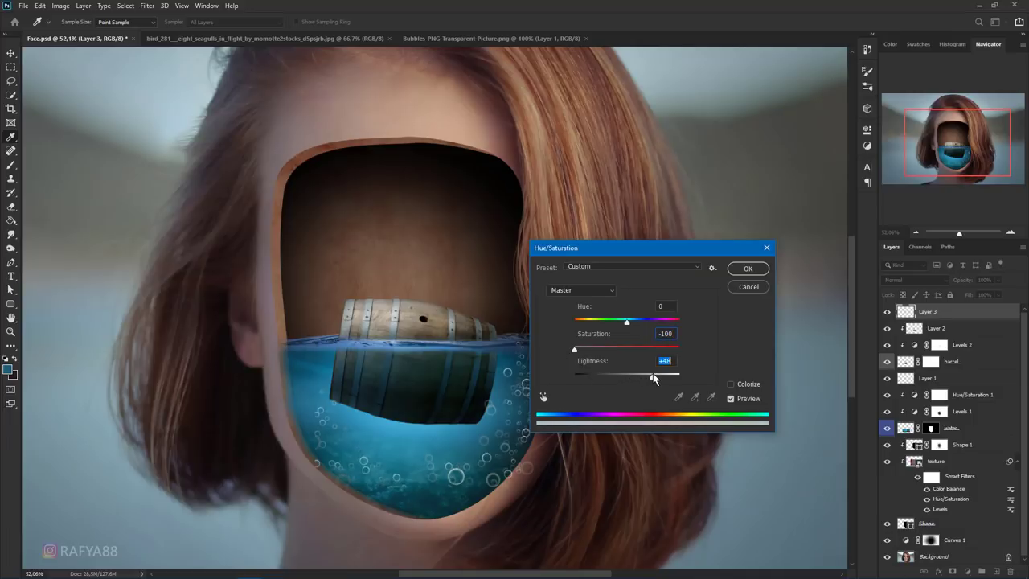
left_click(738, 274)
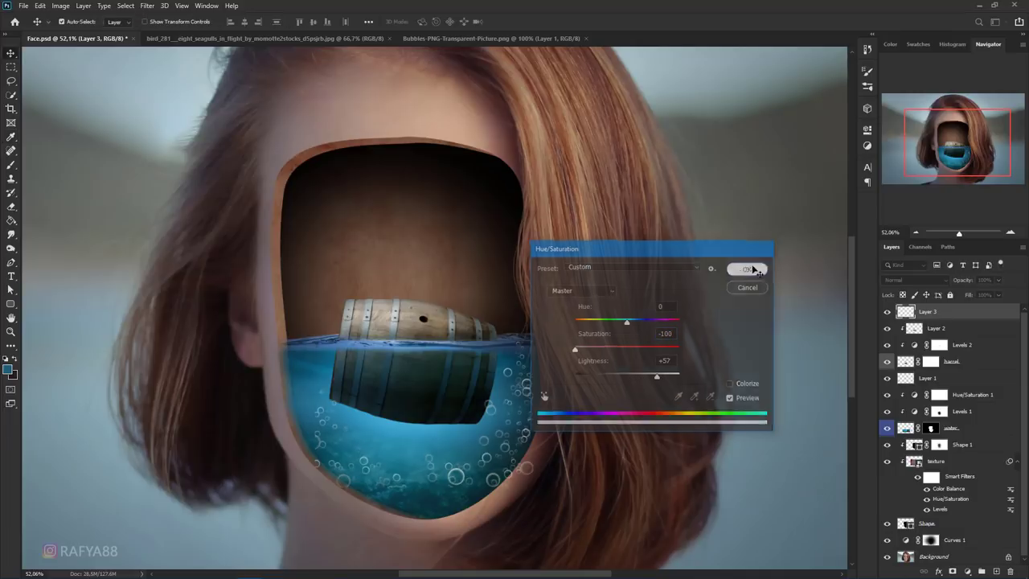
- Erase the lower bubbles with a 200 px eraser and set the bubbles layer to 54% opacity
right_click(11, 207)
left_click(56, 206)
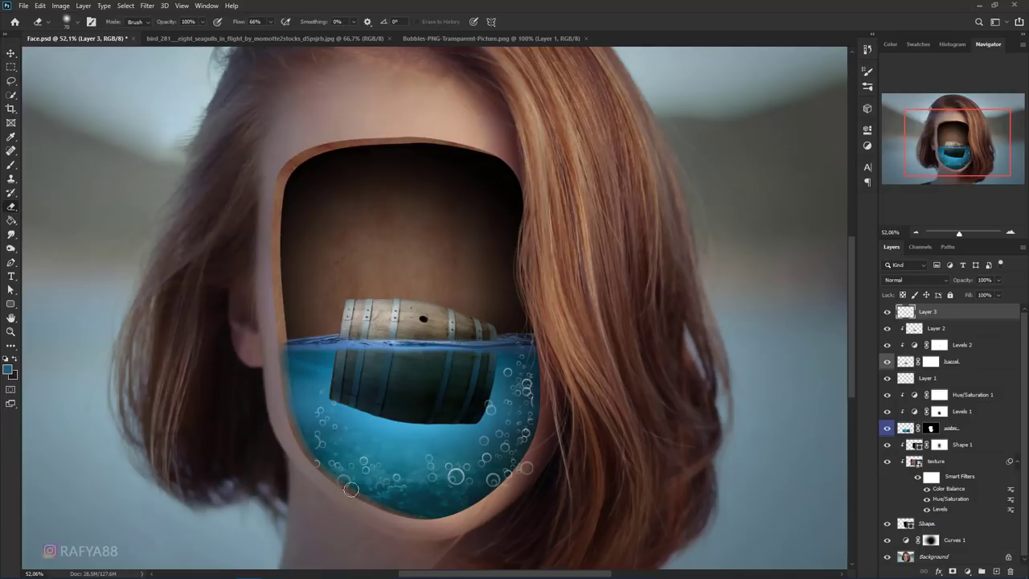
key("bracketright")
key("bracketright")
key("bracketright")
left_click_drag(501, 496, 453, 487)
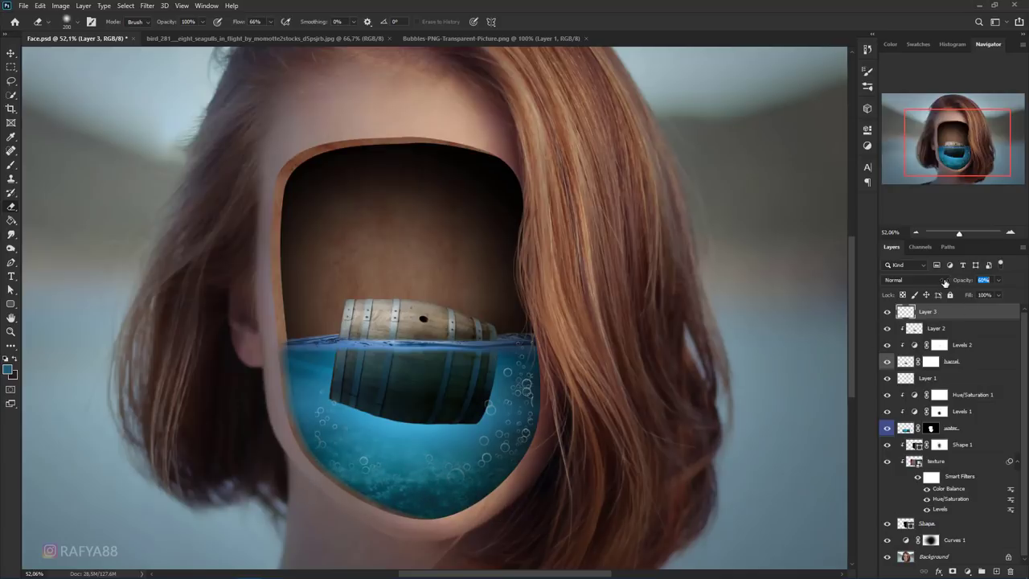
type("54")
key("Return")
scroll(497, 500, "down", 2)
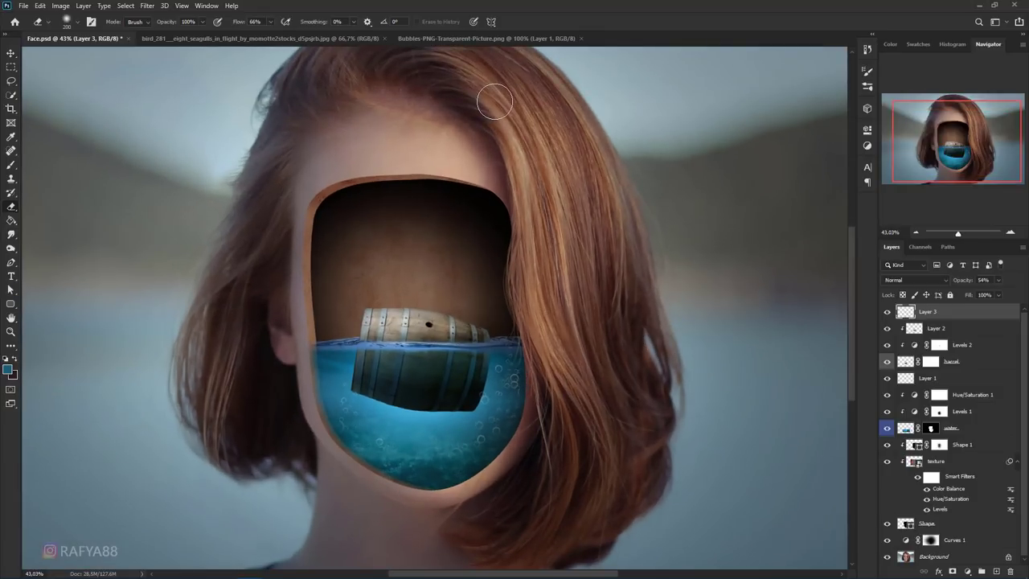
- Close the bubbles image, leaving the seagull photo in view
left_click(335, 38)
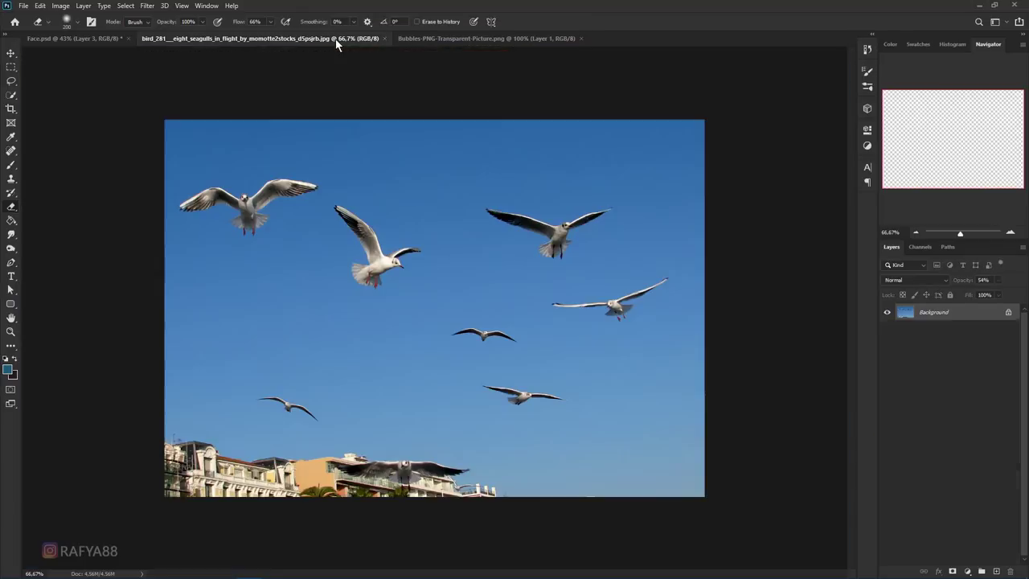
left_click(580, 39)
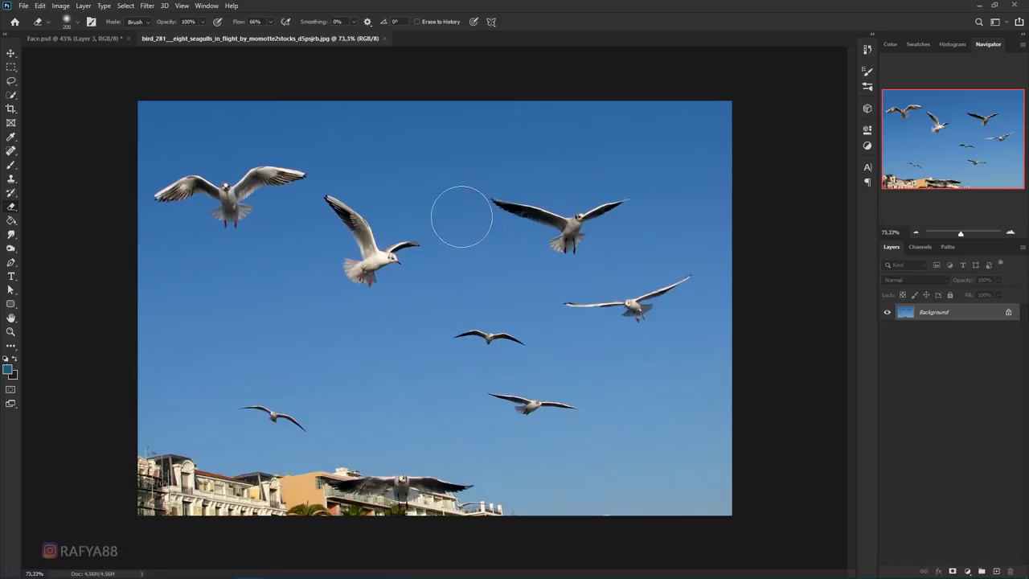
scroll(459, 214, "up", 1)
scroll(94, 86, "down", 2)
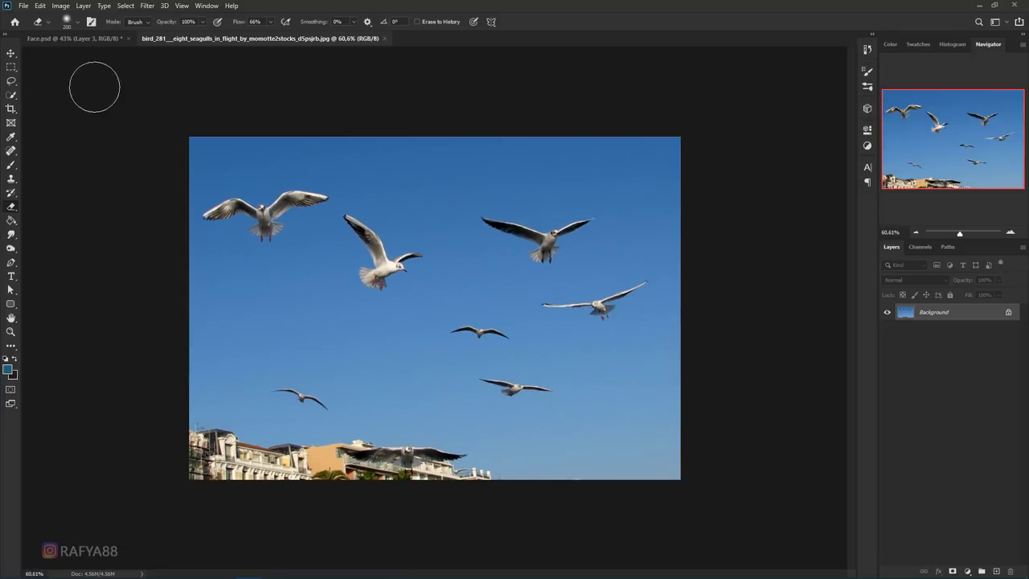
- Select the central flying seagull with the Object Selection tool
left_click(11, 95)
left_click(49, 95)
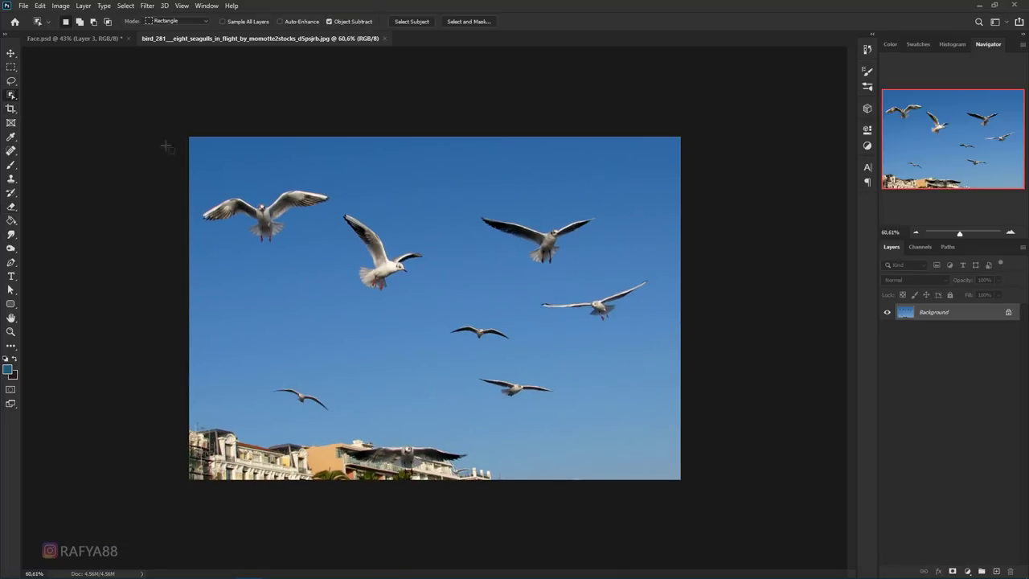
scroll(450, 213, "up", 1)
scroll(539, 212, "down", 1)
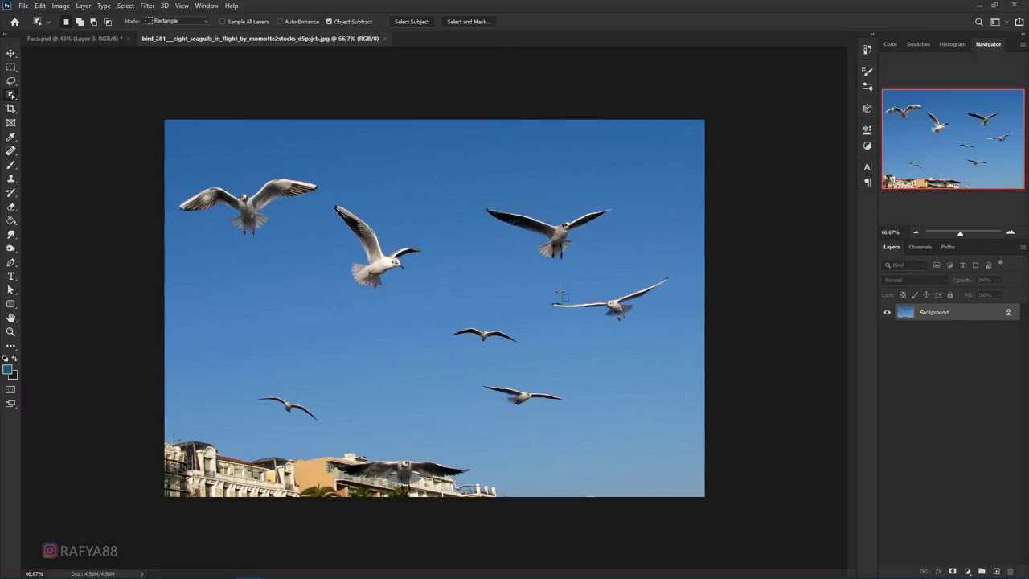
left_click_drag(321, 195, 432, 300)
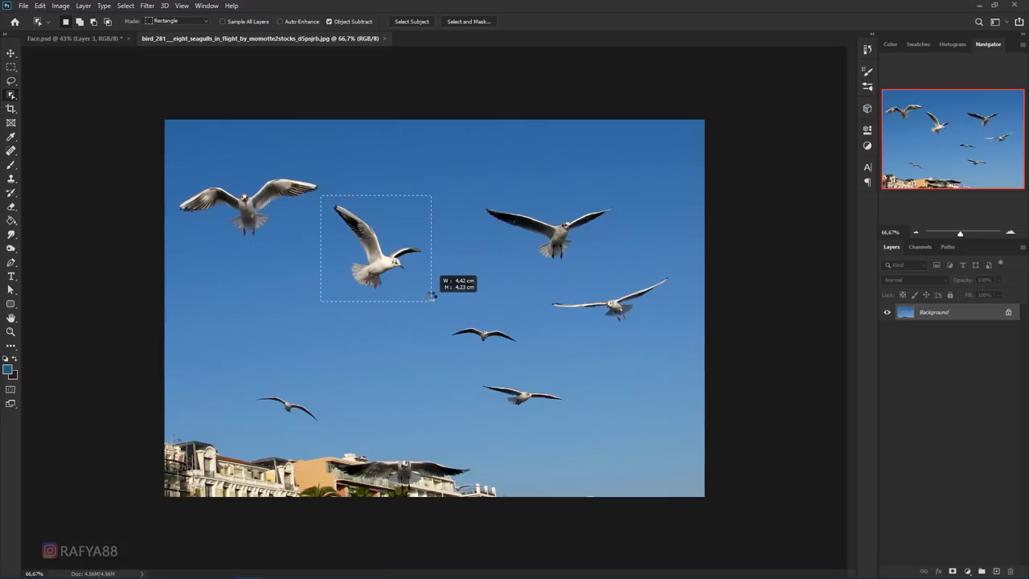
left_click_drag(430, 296, 428, 294)
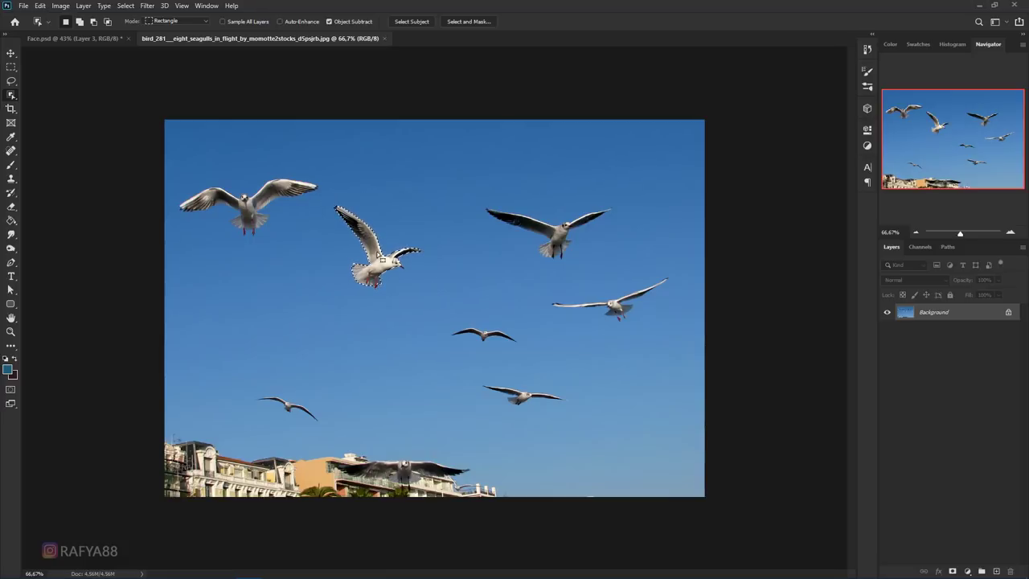
- Move the selected seagull into Face.psd and place it on top of the barrel
scroll(375, 251, "up", 1)
key("v")
mouse_move(375, 251)
left_mouse_down()
mouse_move(116, 45)
mouse_move(422, 298)
left_mouse_up()
scroll(441, 278, "up", 2)
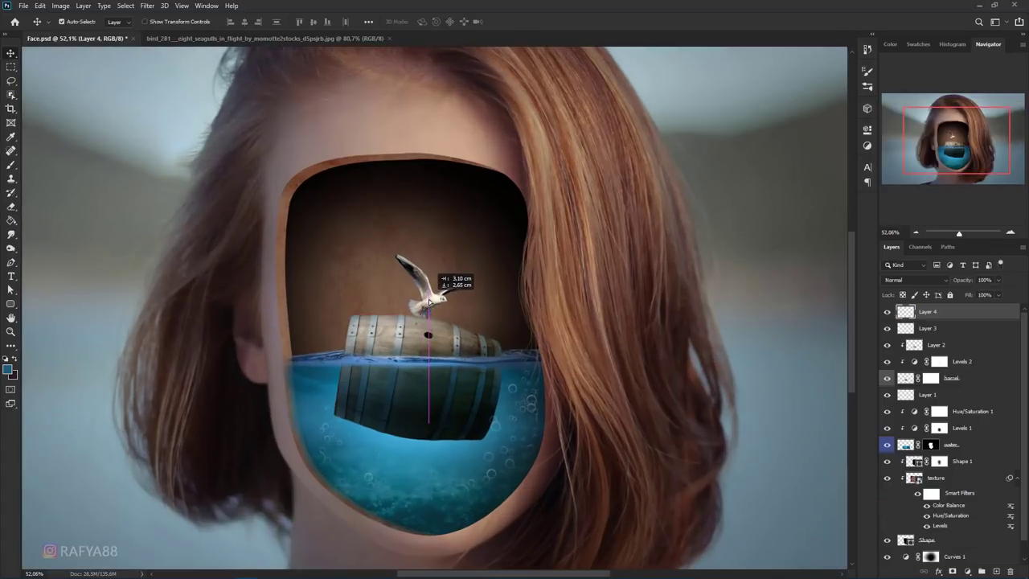
left_click_drag(413, 287, 439, 311)
scroll(443, 308, "down", 2)
scroll(476, 299, "up", 1)
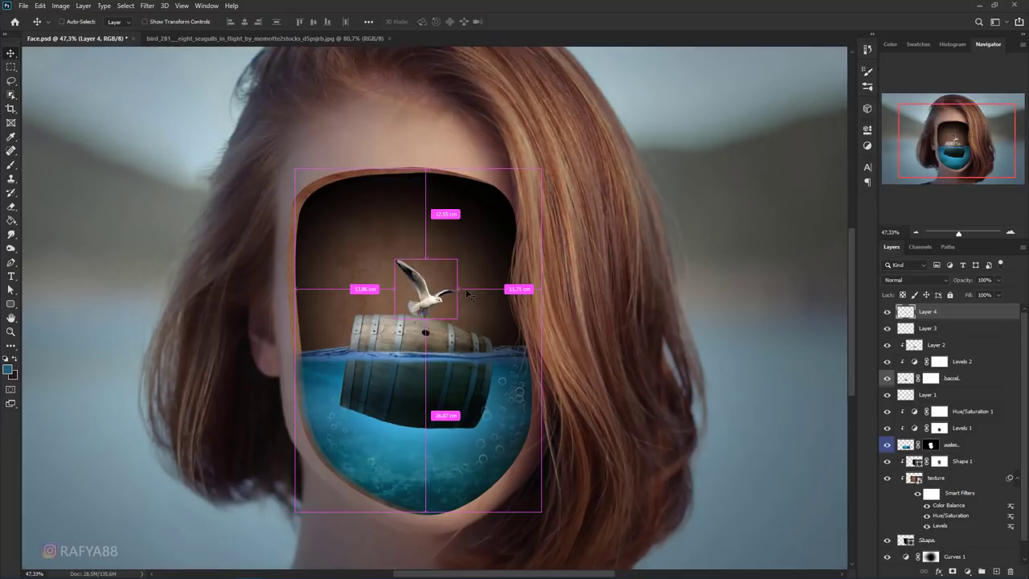
- Scale the seagull down to about 88% and fit the image on screen
key("ctrl+t")
left_click_drag(417, 283, 435, 255)
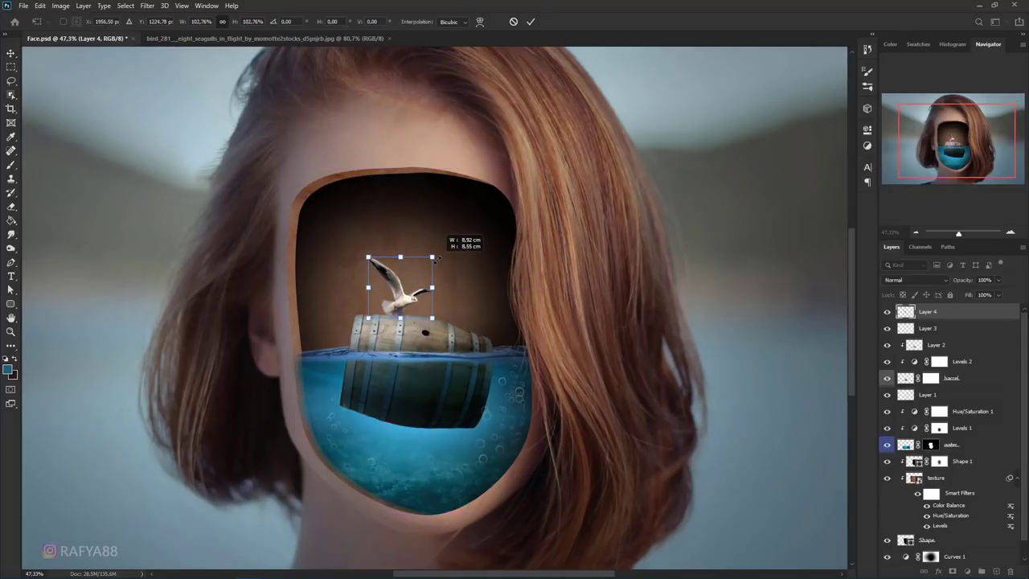
key("Return")
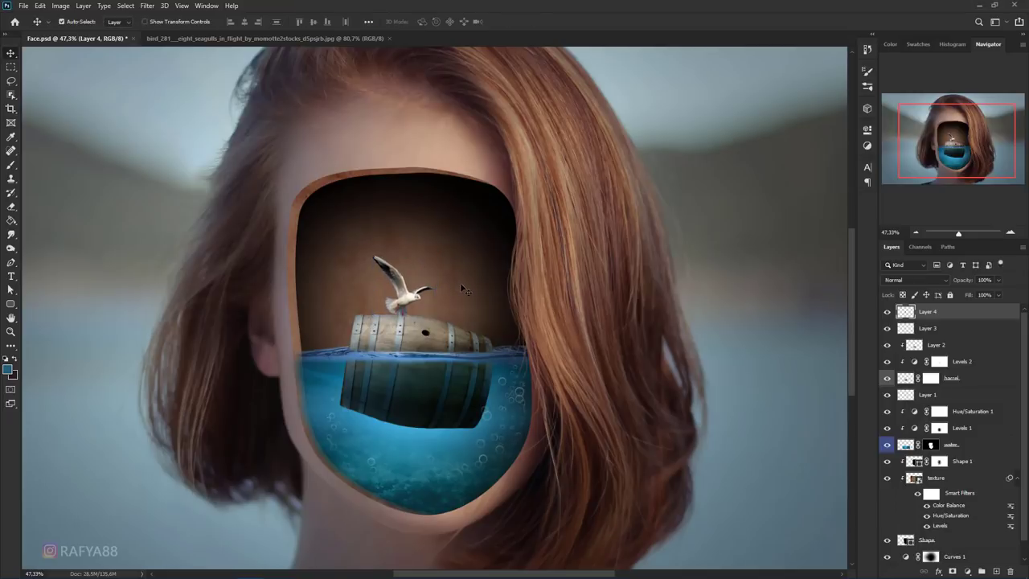
key("ctrl+minus")
key("ctrl+0")
scroll(477, 277, "up", 1)
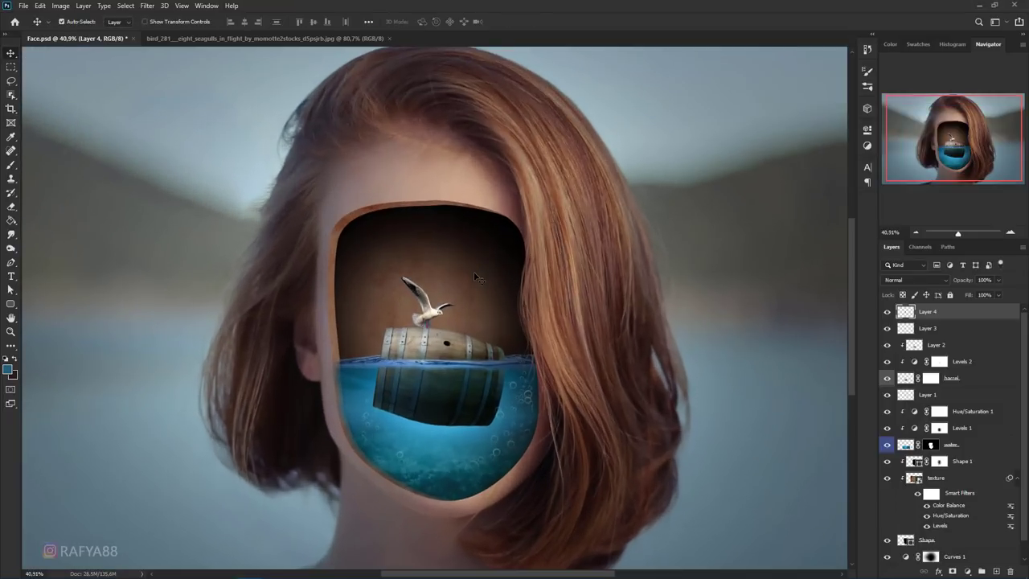
- Darken the seagull with Levels, lowering output white to 217
key("ctrl+l")
left_click_drag(715, 301, 715, 306)
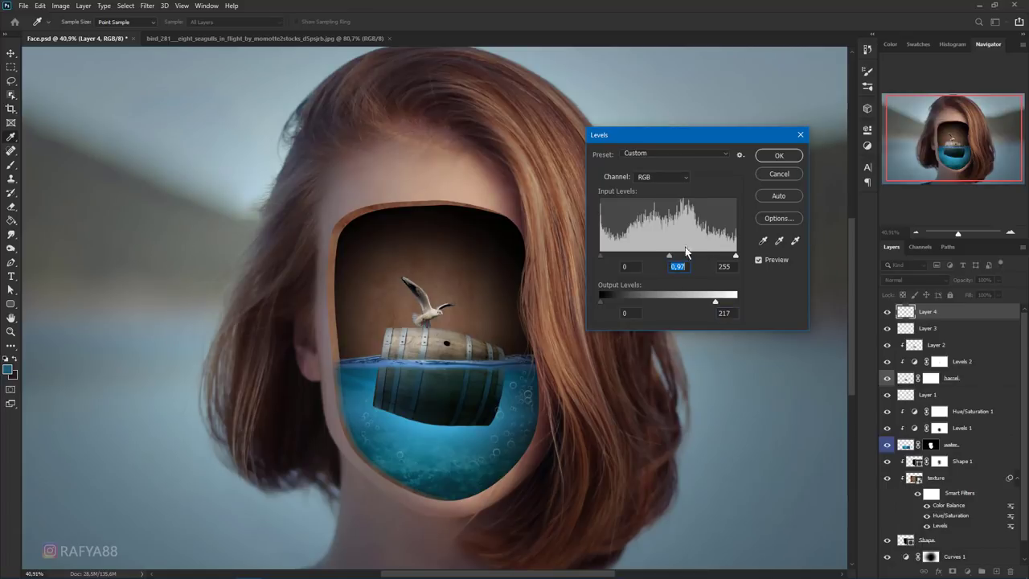
left_click(776, 158)
key("v")
scroll(460, 280, "down", 2)
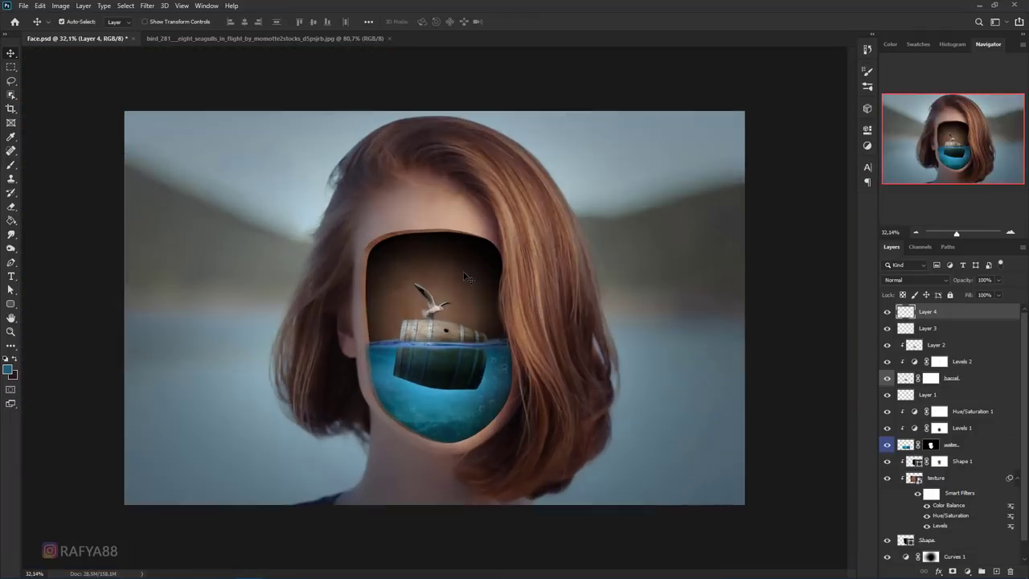
scroll(460, 281, "up", 2)
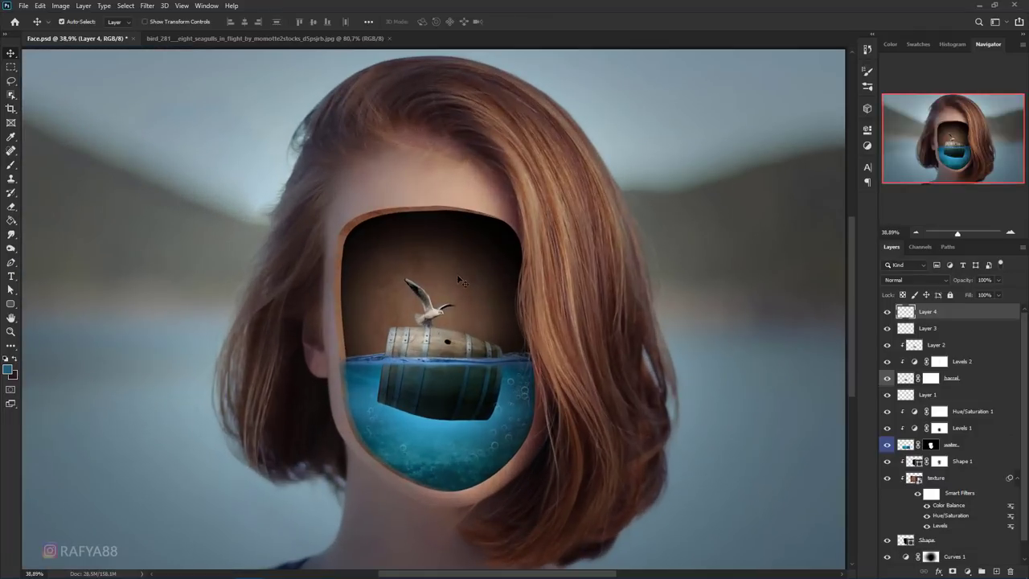
- In the seagull photo, select another gull with Object Selection and drag it toward the face composition
left_click(312, 44)
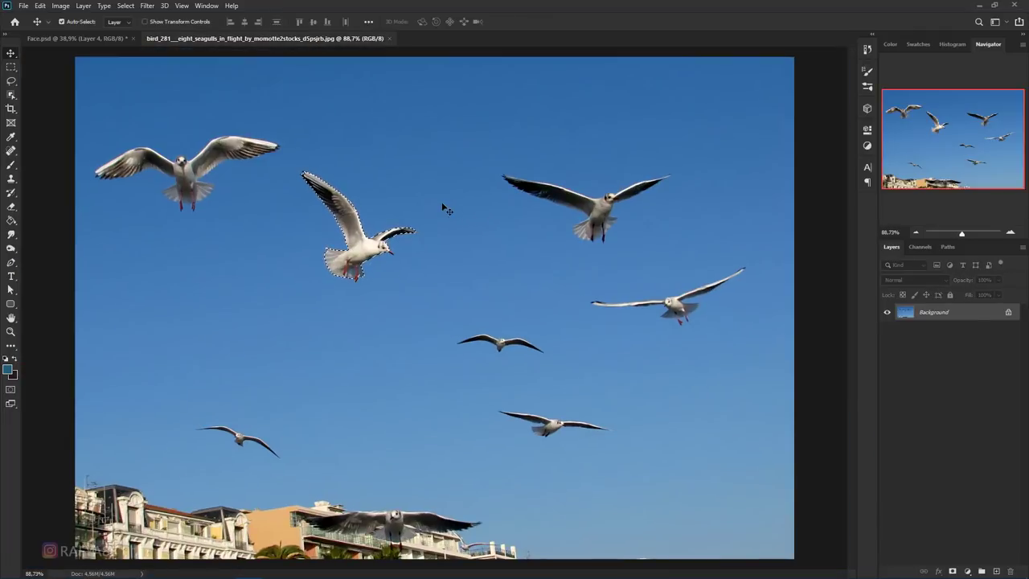
key("ctrl+d")
left_click(12, 95)
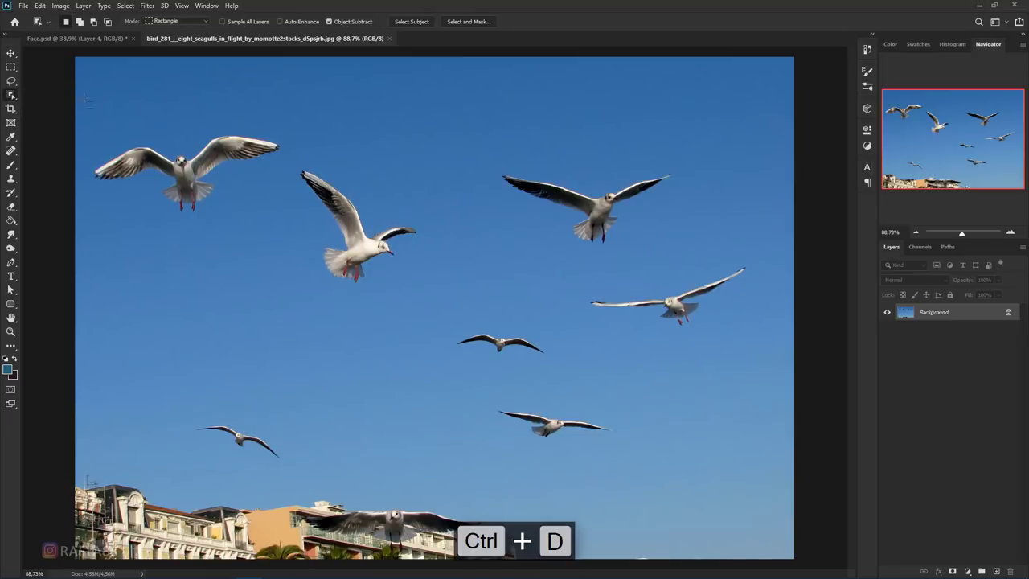
scroll(585, 186, "down", 2)
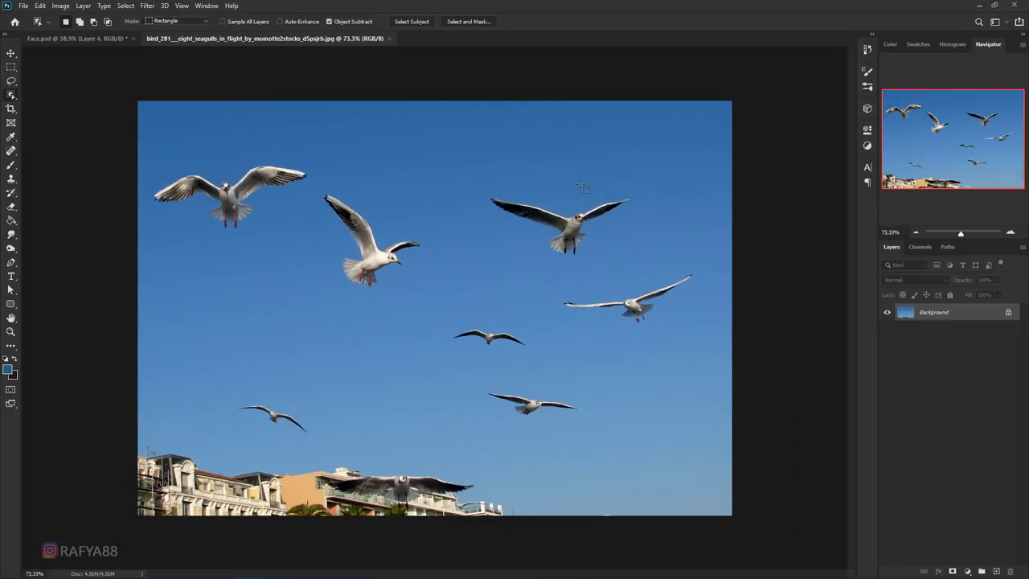
left_click_drag(530, 269, 697, 331)
scroll(435, 318, "up", 1)
key("v")
mouse_move(647, 309)
left_mouse_down()
mouse_move(69, 45)
mouse_move(381, 308)
left_mouse_up()
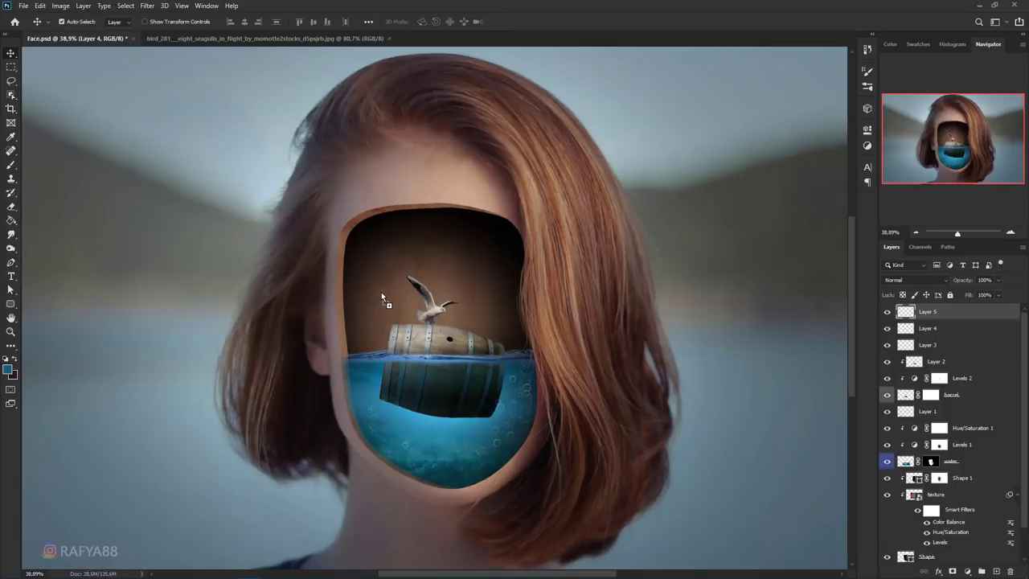
scroll(379, 307, "up", 2)
- Undo the placed gull and use the Lasso to add its right wingtip and leg to the selection
key("ctrl+z")
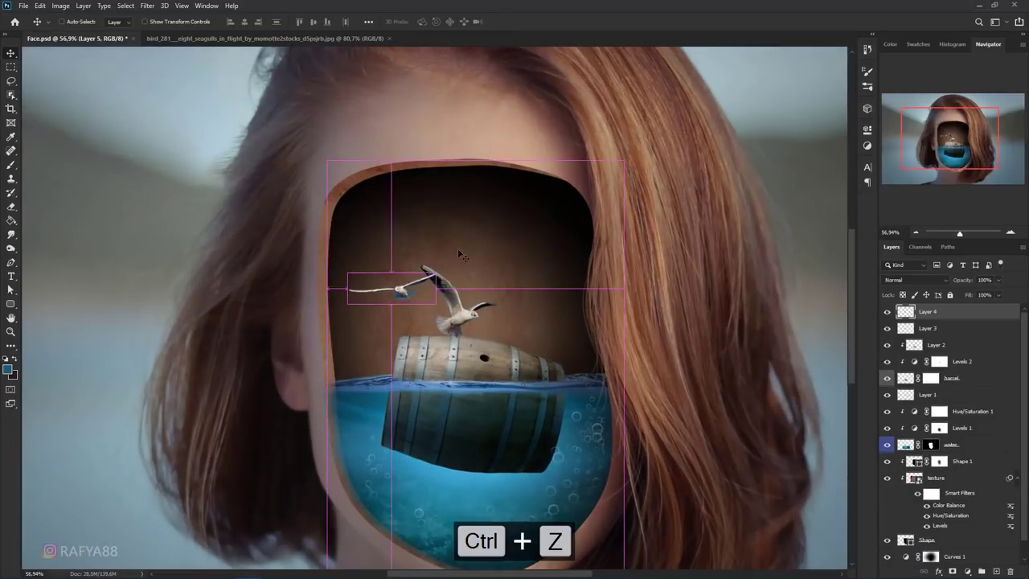
left_click(314, 42)
scroll(698, 277, "up", 3)
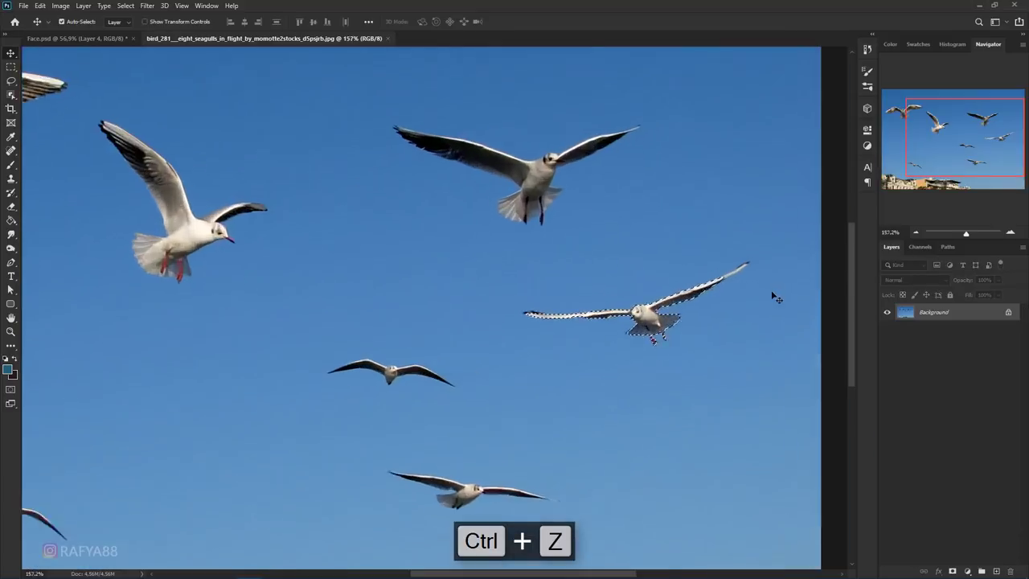
scroll(693, 292, "up", 2)
right_click(12, 82)
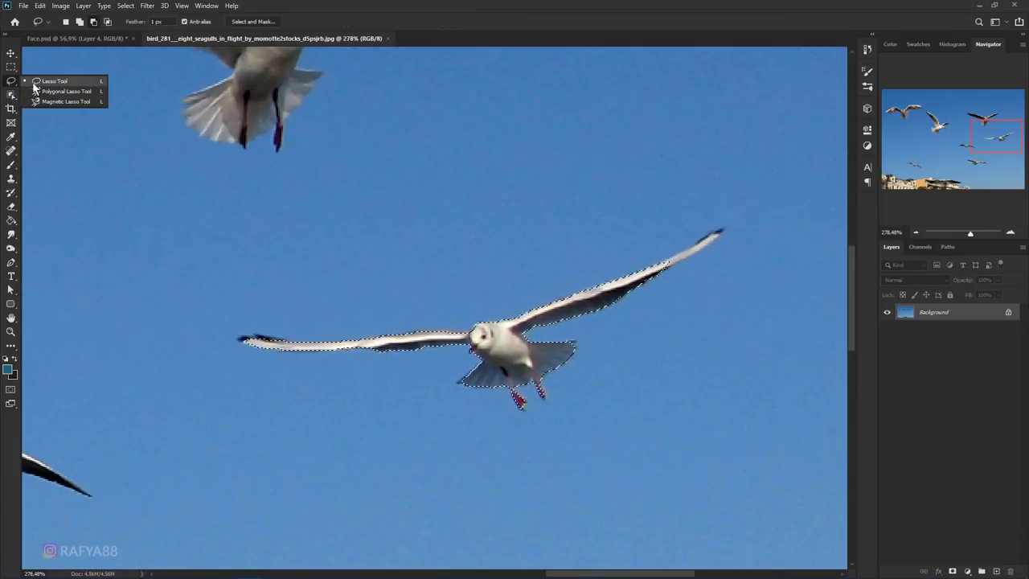
left_click(44, 78)
scroll(655, 233, "up", 1)
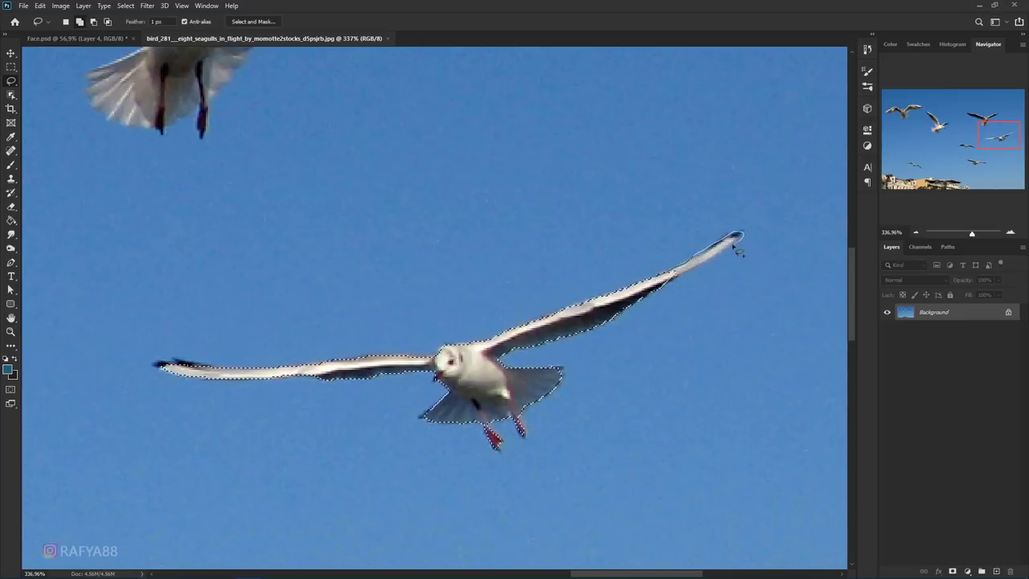
left_click_drag(646, 307, 738, 242)
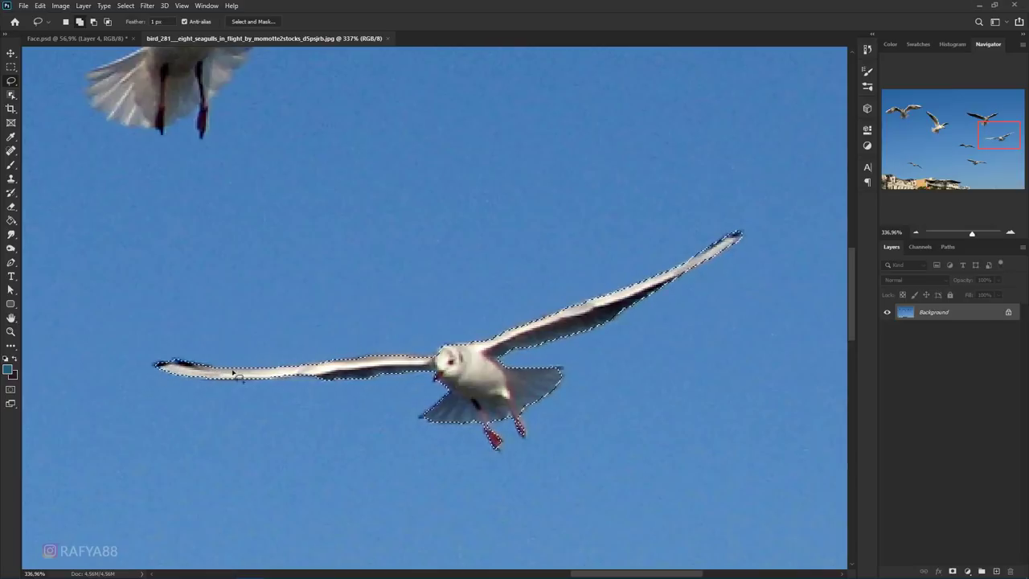
left_click_drag(525, 418, 535, 441)
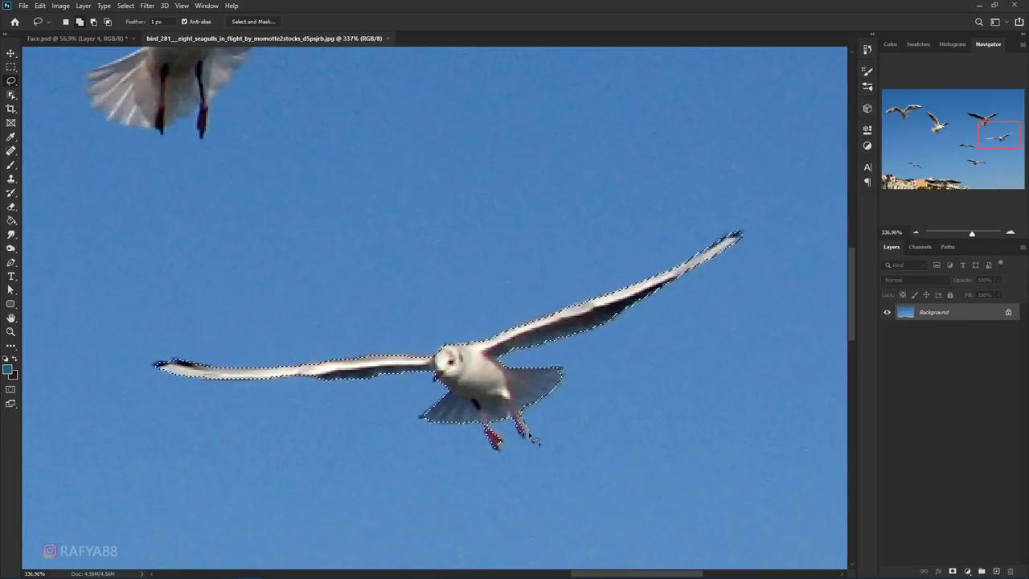
- Drag the selected flying gull onto the Face.psd document, left of the face opening
scroll(523, 402, "down", 5)
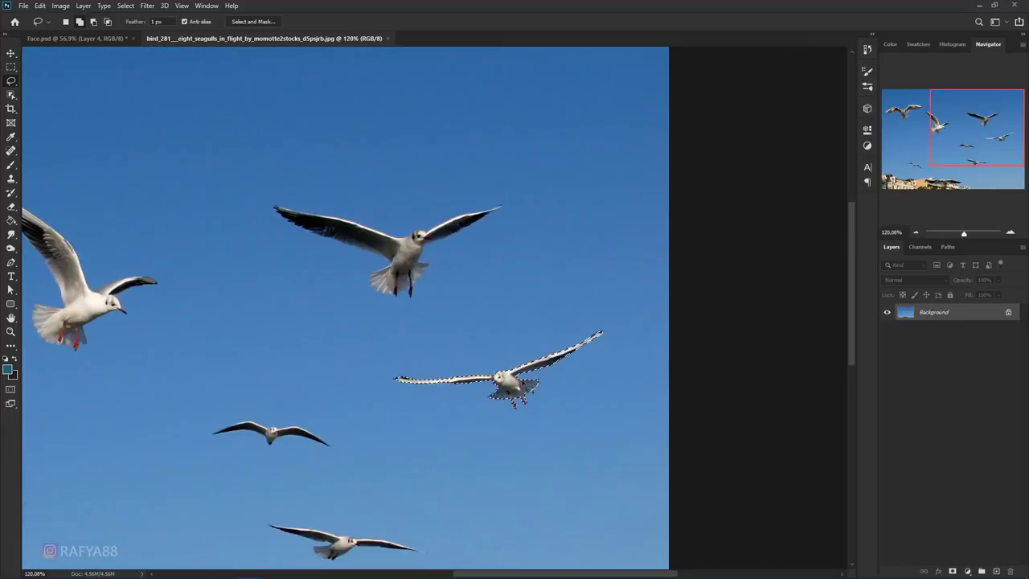
scroll(529, 376, "up", 1)
key("v")
mouse_move(669, 294)
left_mouse_down()
mouse_move(104, 44)
mouse_move(397, 254)
left_mouse_up()
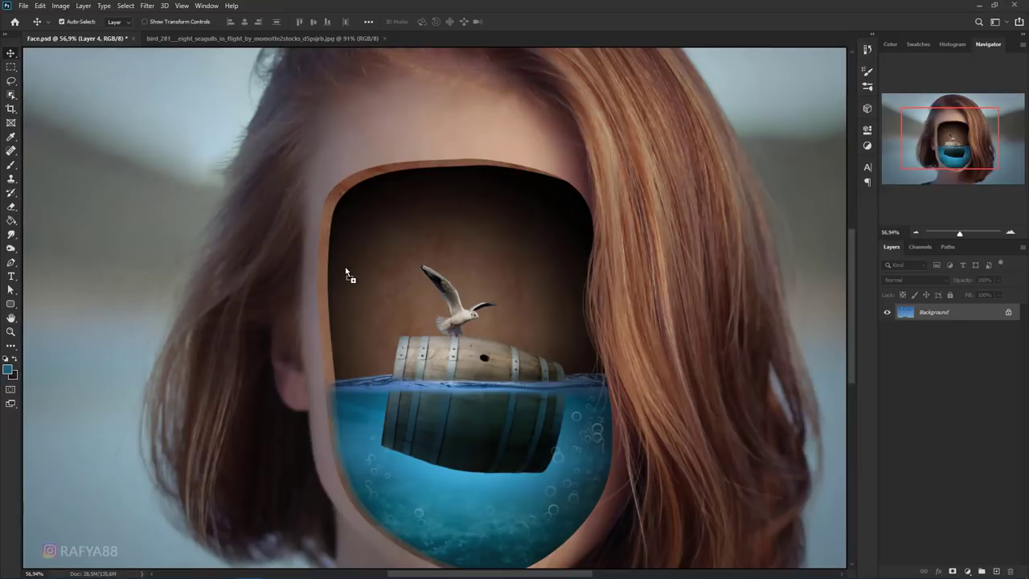
mouse_move(347, 275)
left_mouse_down()
mouse_move(334, 302)
mouse_move(387, 331)
left_mouse_up()
scroll(359, 316, "down", 2)
- Free-transform the gull to raise it and tilt it slightly counter-clockwise, then commit
key("ctrl+t")
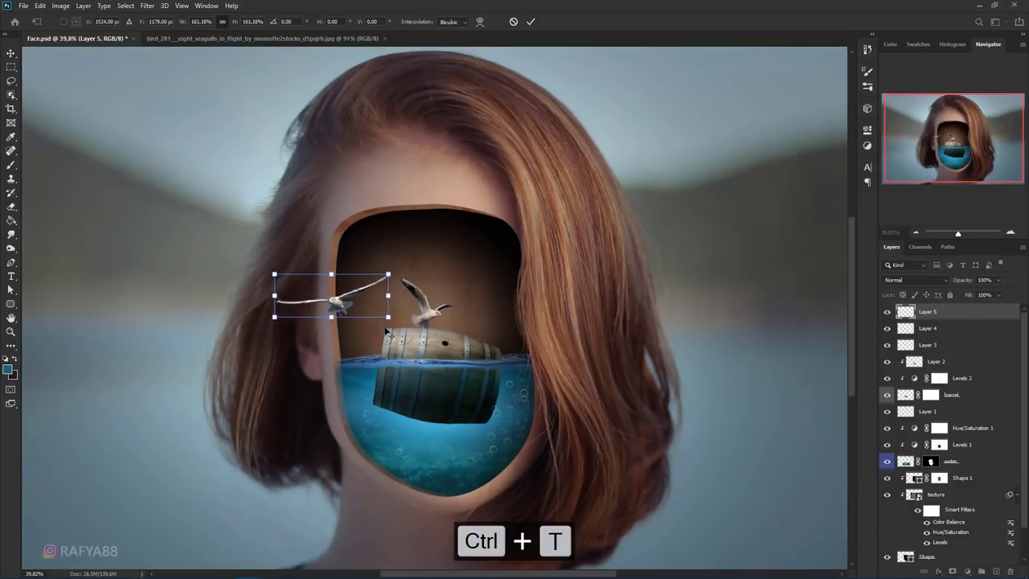
left_click_drag(356, 301, 367, 286)
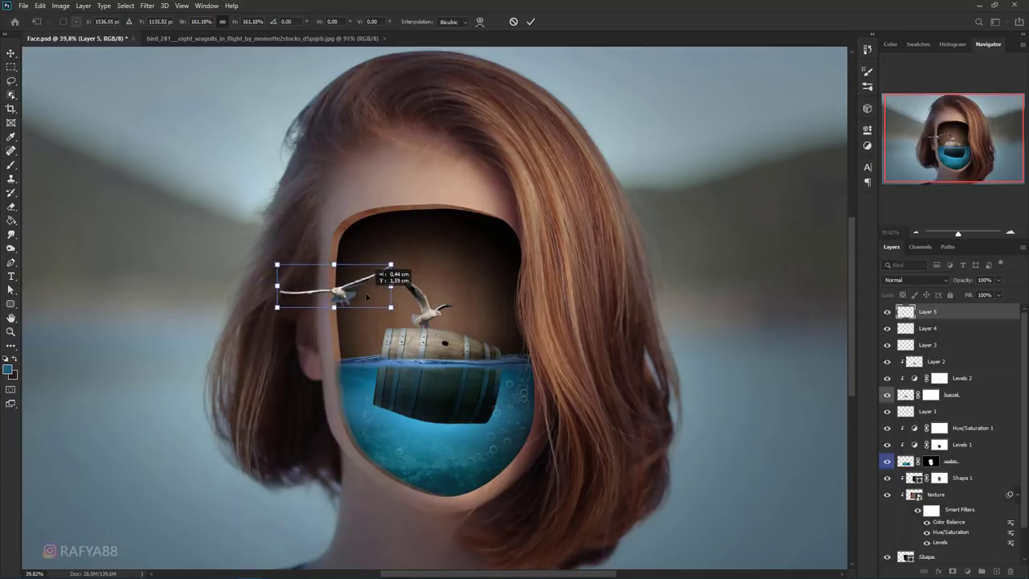
left_click_drag(365, 287, 364, 291)
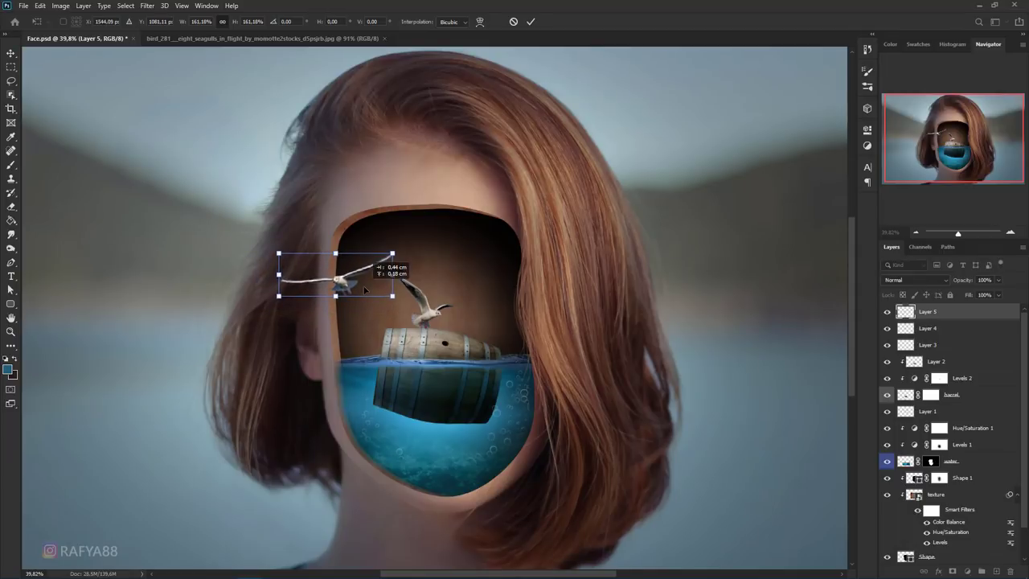
scroll(363, 290, "down", 1)
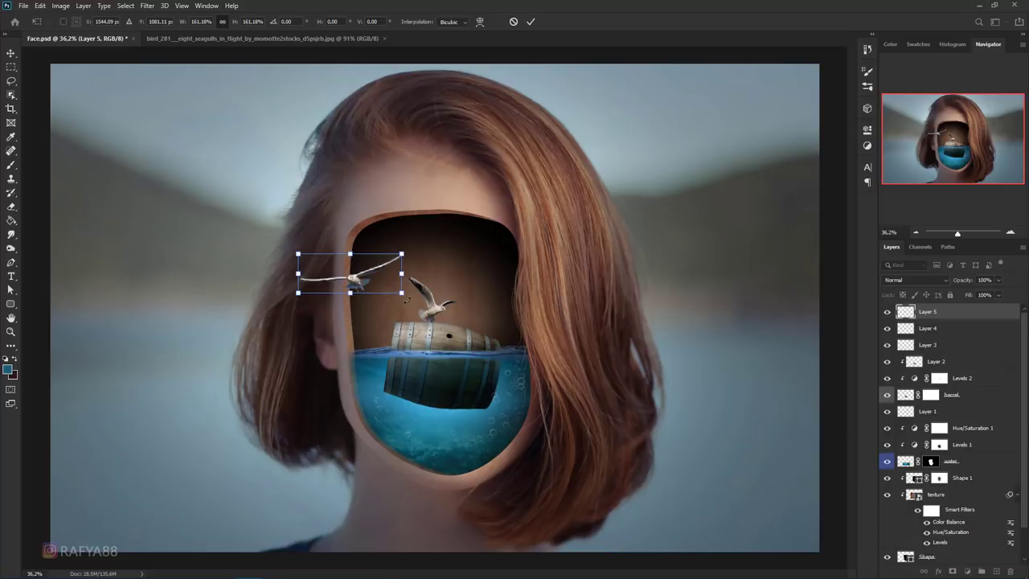
left_click_drag(405, 299, 412, 290)
key("Return")
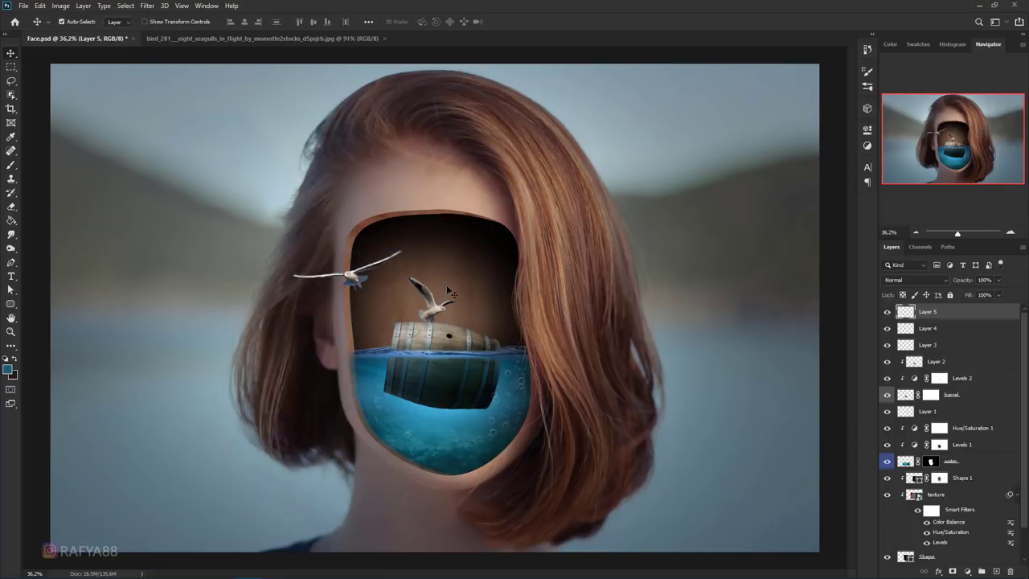
scroll(450, 293, "up", 1)
scroll(448, 307, "down", 2)
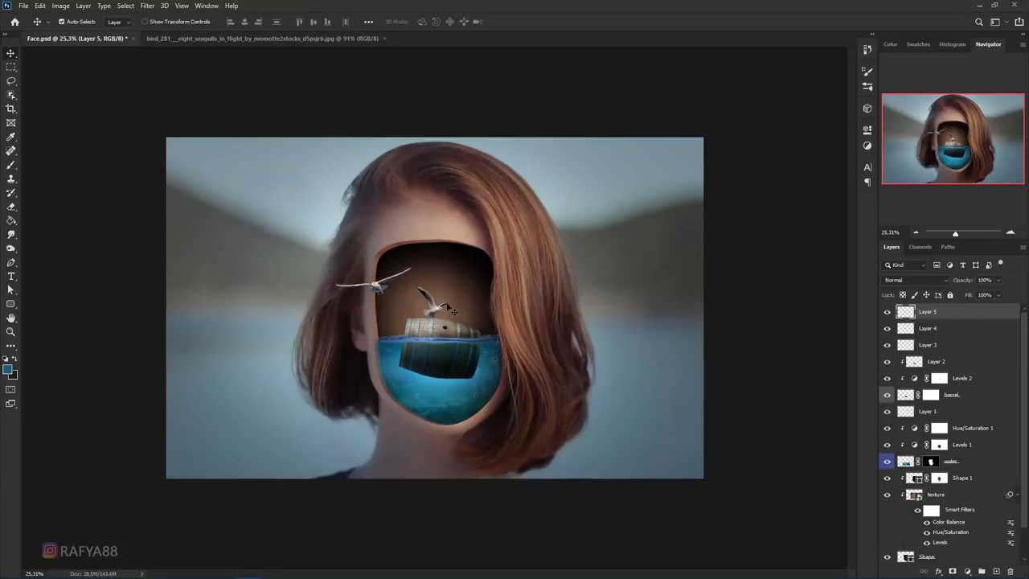
scroll(452, 310, "up", 1)
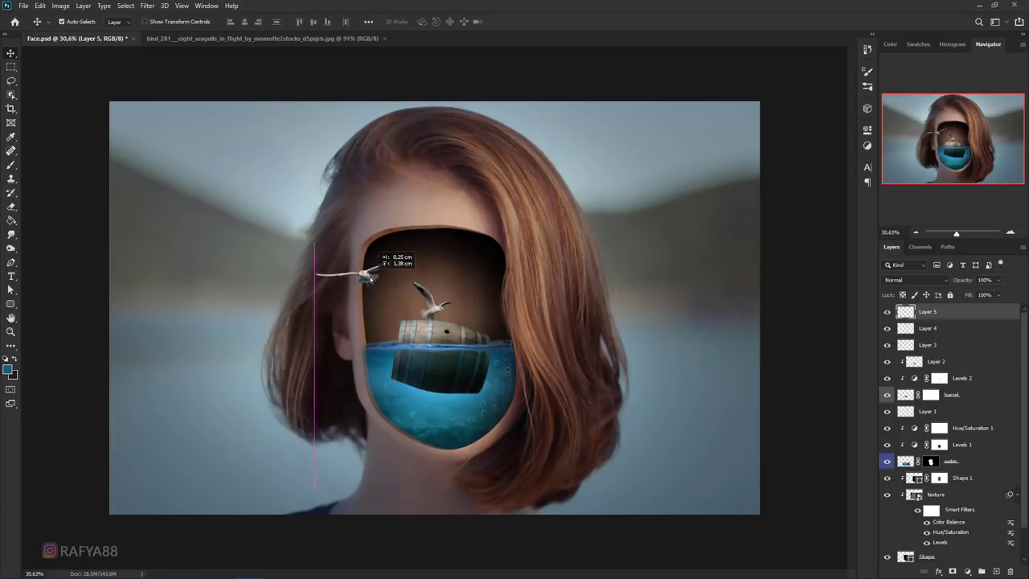
- Apply Levels to the gull with output whites at 221 and midtones at 0.97
key("ctrl+l")
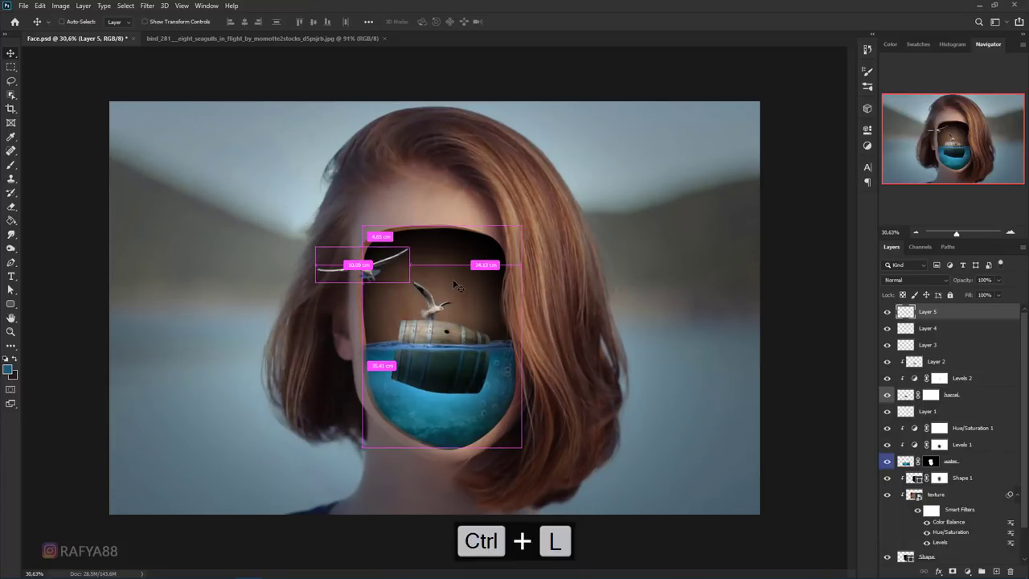
left_click_drag(736, 299, 717, 299)
left_click_drag(667, 256, 673, 260)
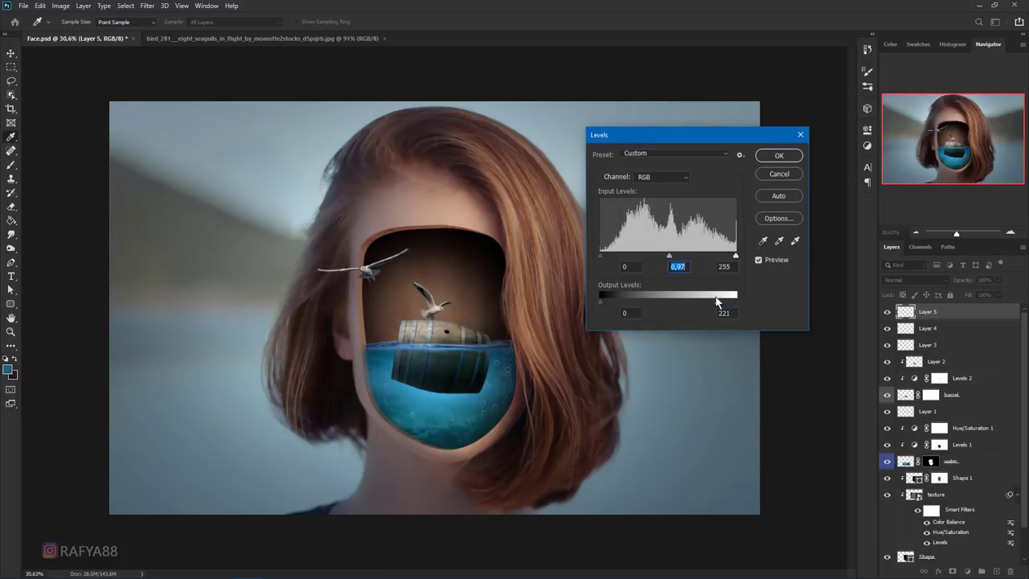
left_click(767, 158)
- Reduce the gull's saturation by 59 with Hue/Saturation, then refit and zoom the view
key("ctrl+u")
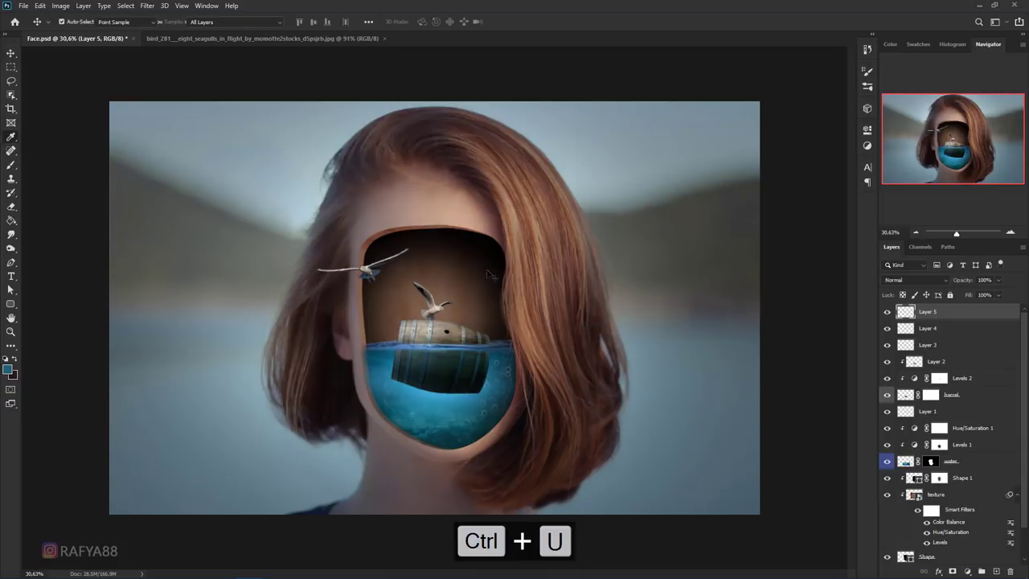
left_click_drag(626, 348, 597, 350)
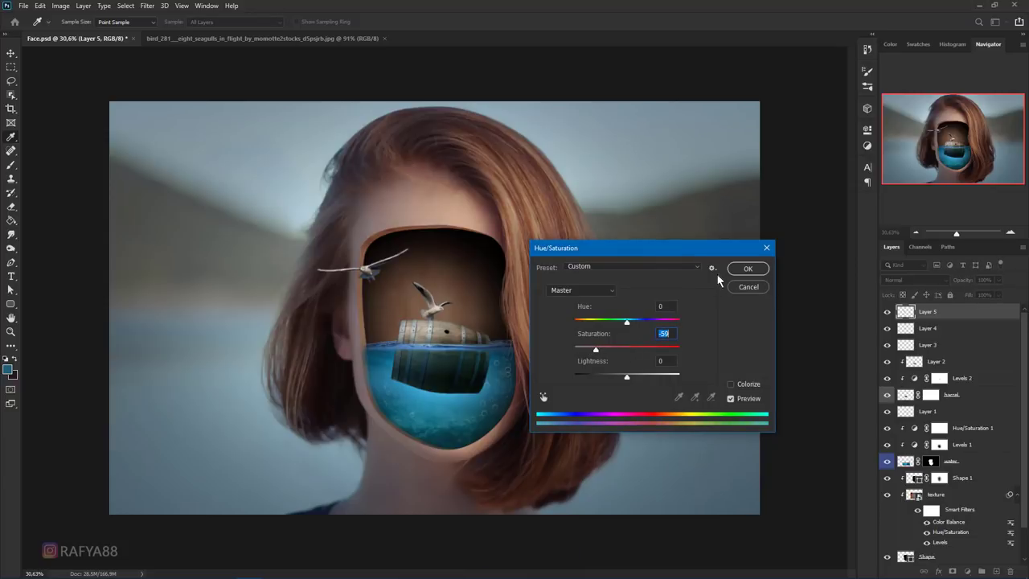
left_click(748, 269)
key("v")
key("ctrl+0")
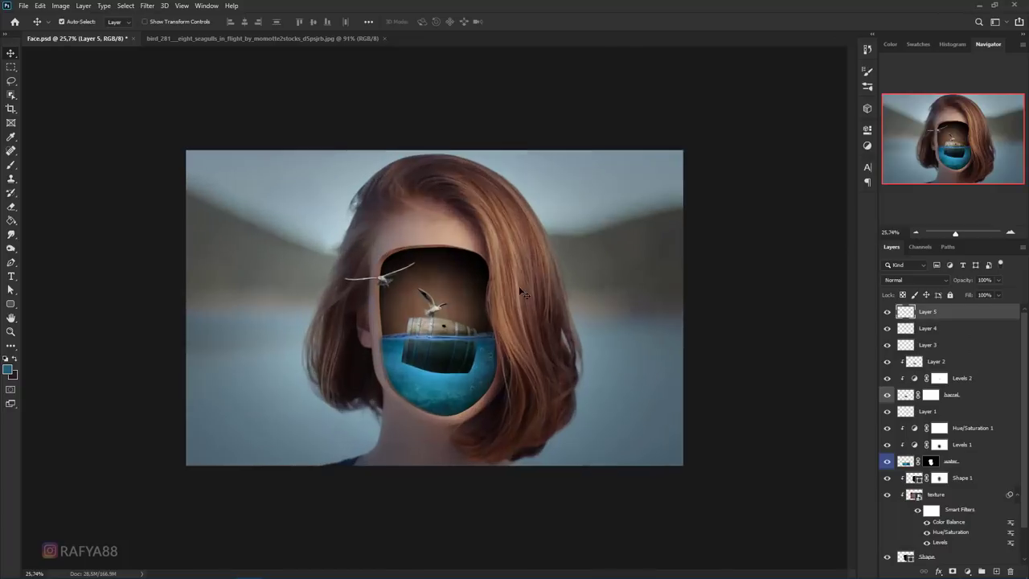
key("ctrl+plus")
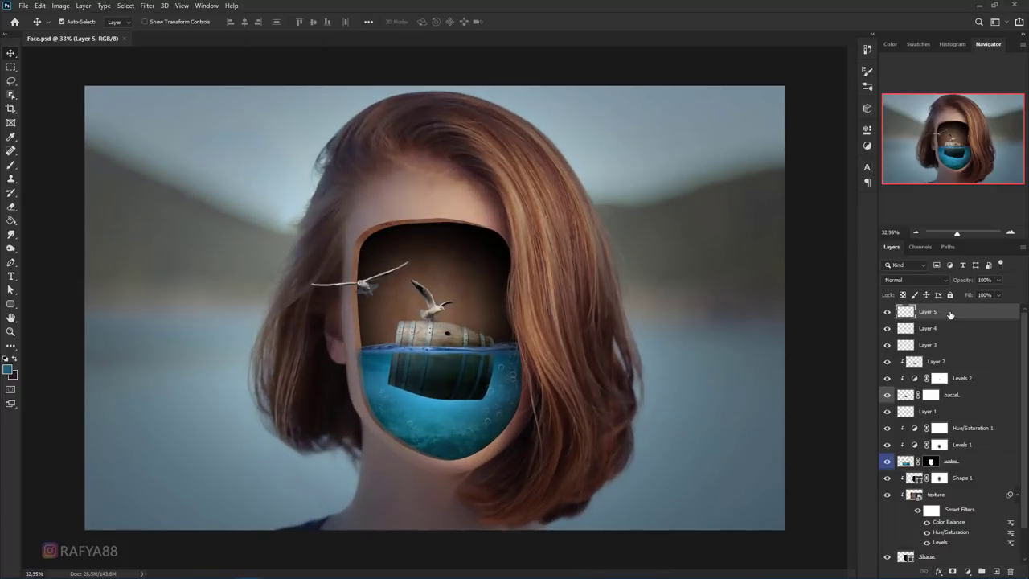
- Apply a Motion Blur to the flying gull with angle -47 and distance 10 pixels
scroll(483, 312, "up", 2)
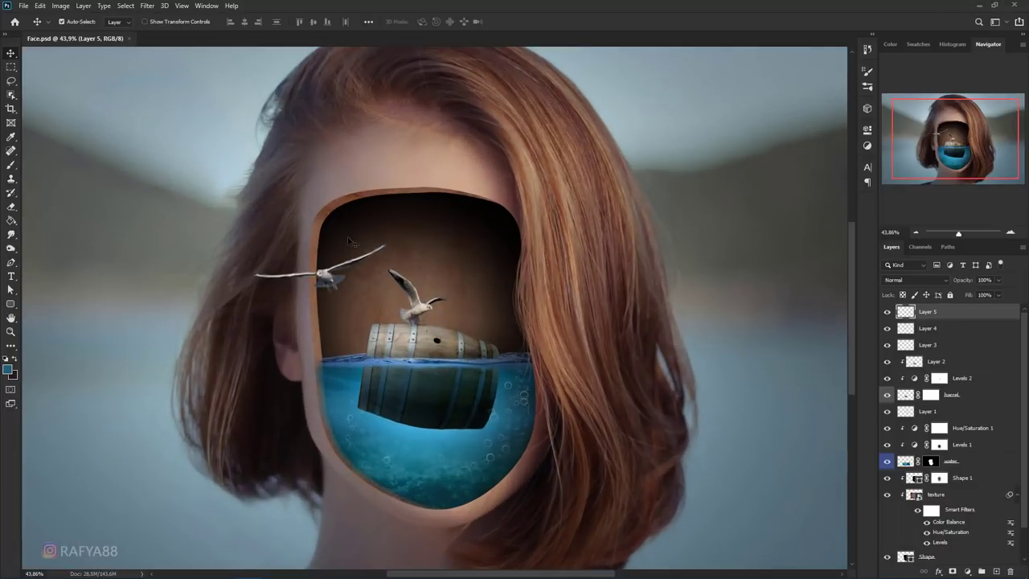
left_click(152, 7)
mouse_move(153, 126)
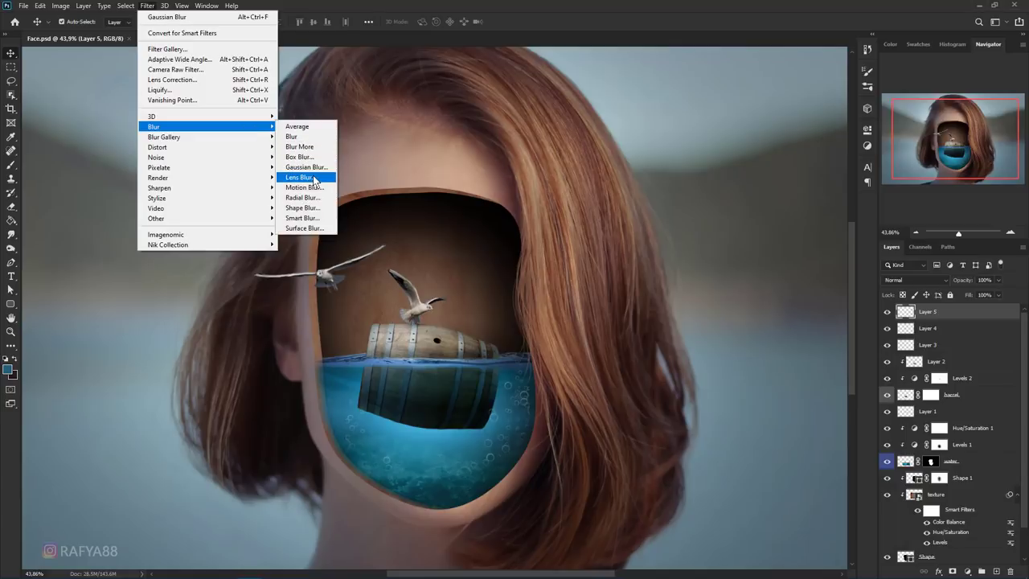
left_click(315, 186)
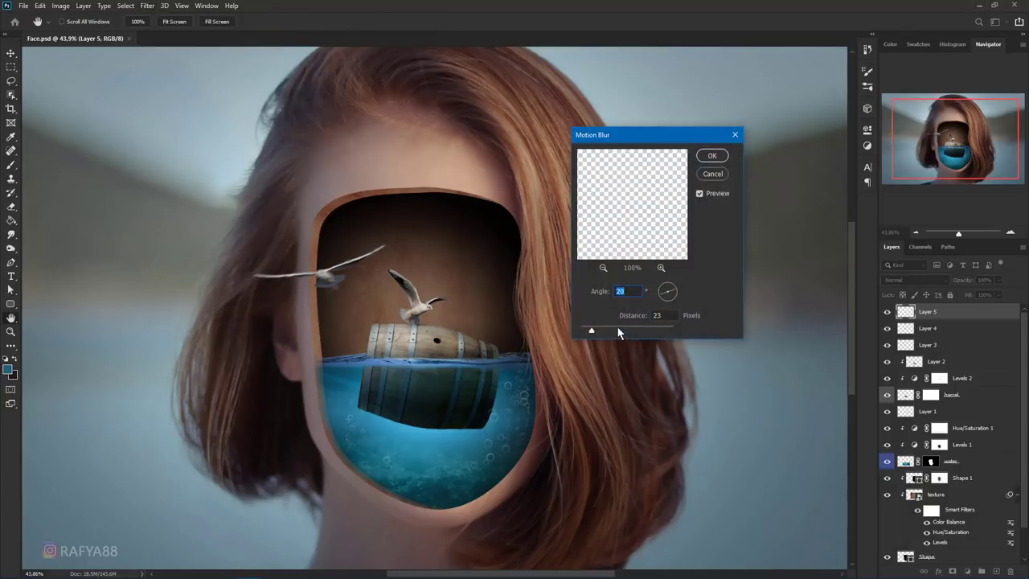
left_click(627, 330)
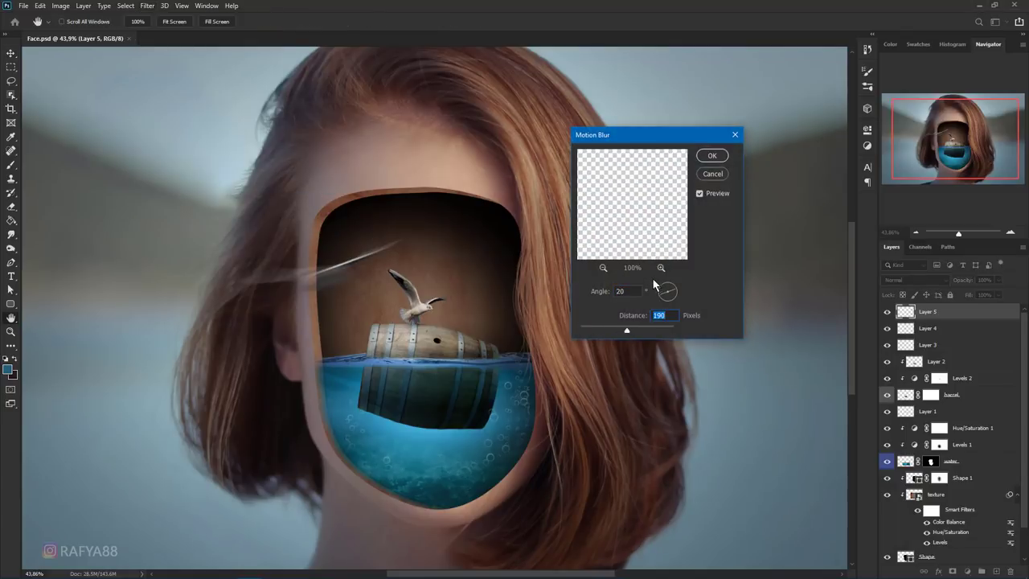
left_click(661, 286)
left_click(590, 330)
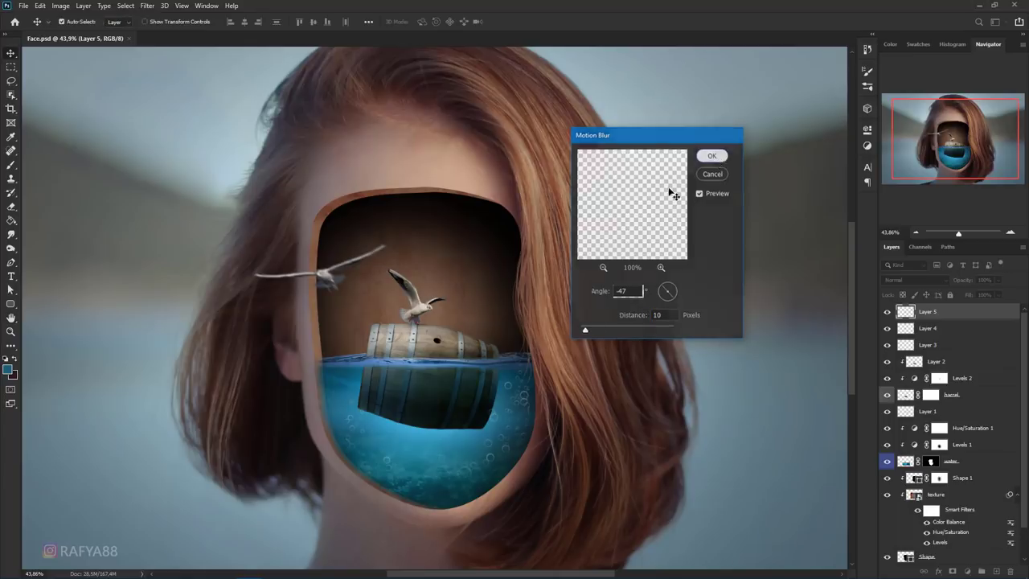
key("Return")
key("v")
scroll(452, 242, "down", 5)
scroll(452, 244, "up", 3)
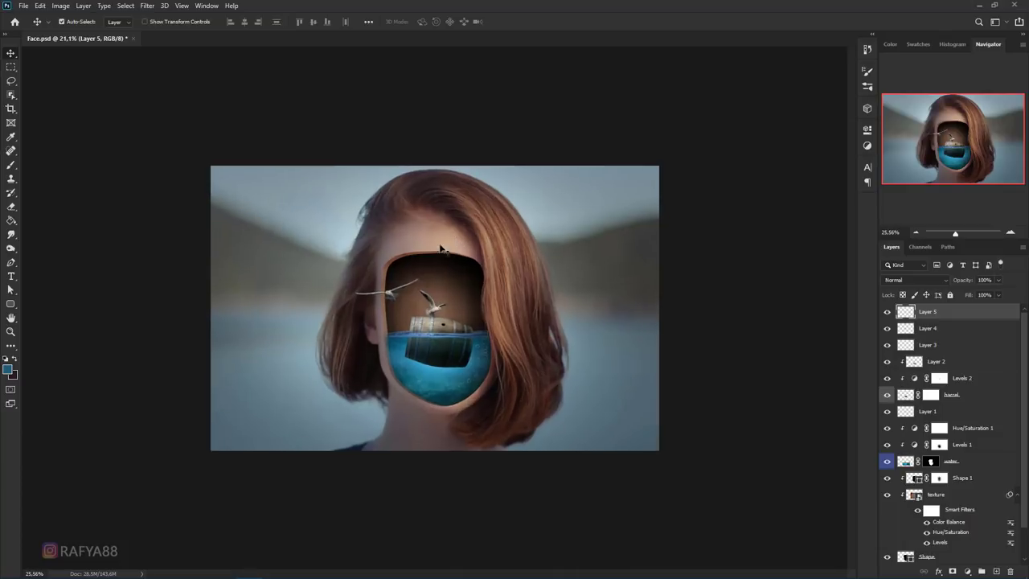
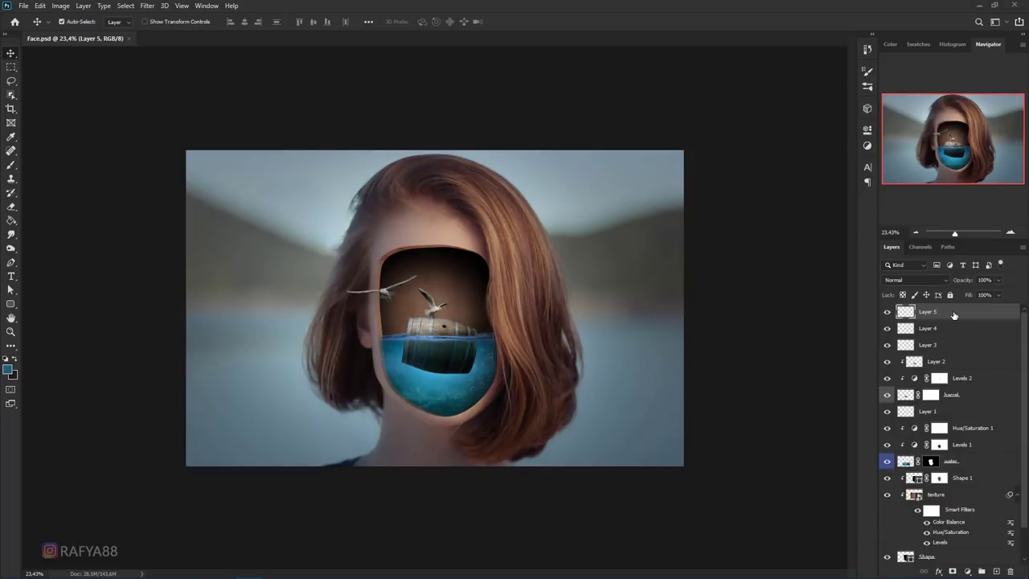
- Add a Black & White adjustment layer over the composite
left_click(968, 572)
left_click(974, 492)
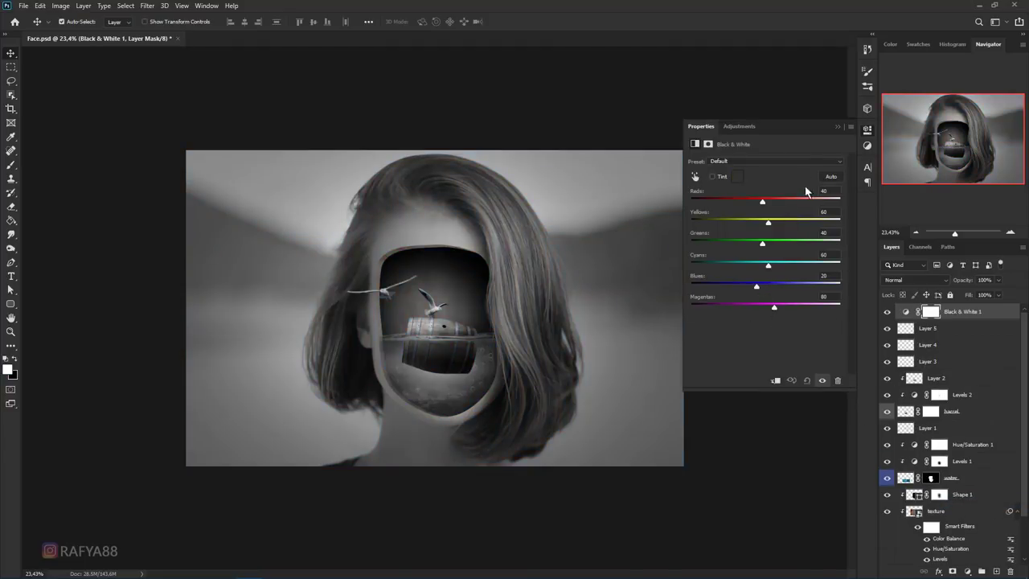
left_click(850, 204)
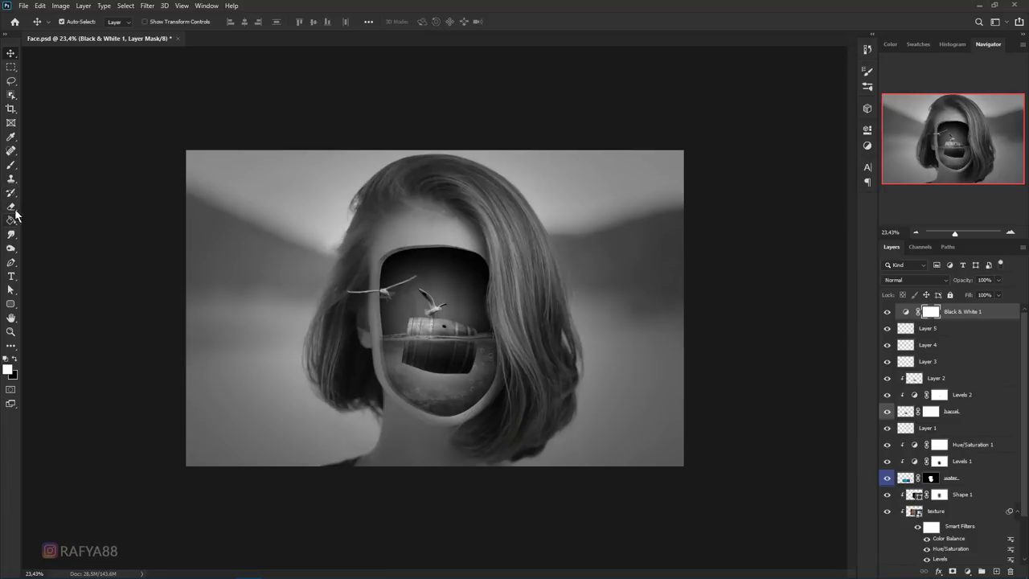
- Paint black at 56% flow on the mask over the face and hair, then set the layer to 63% opacity
left_click(11, 165)
left_click(14, 359)
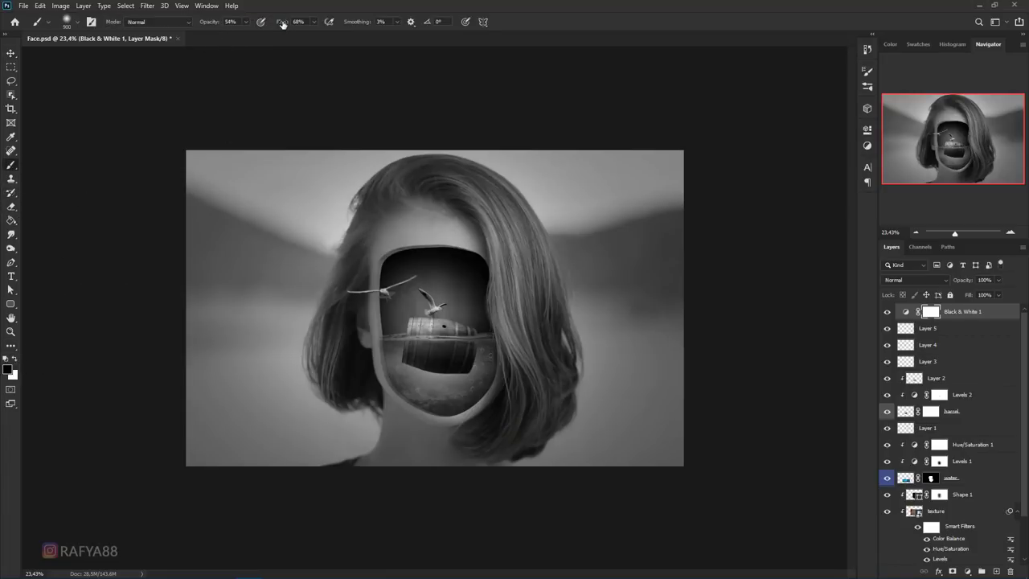
left_click_drag(282, 24, 272, 24)
key("bracketright")
key("bracketright")
key("bracketright")
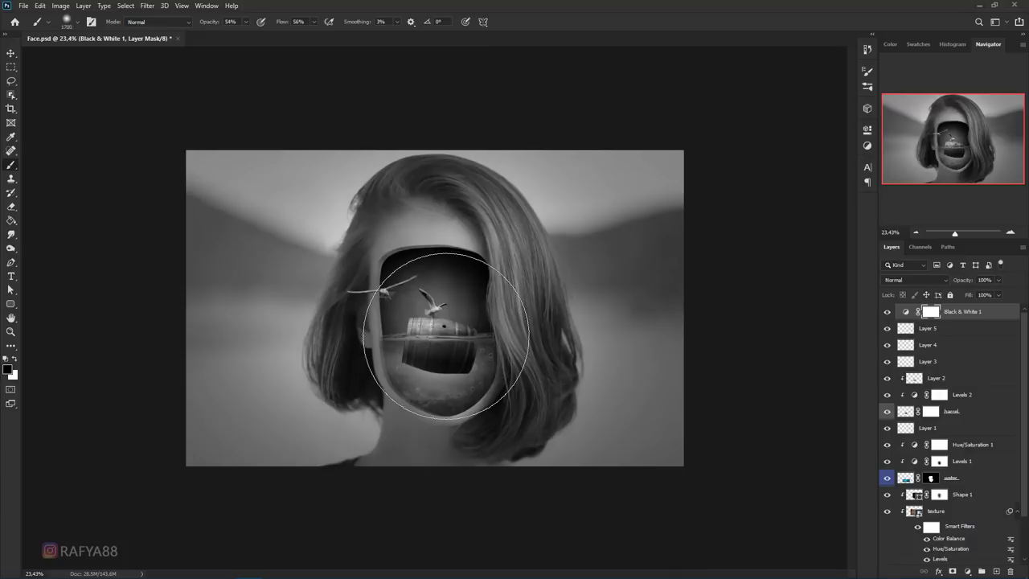
key("bracketright")
key("bracketright")
key("bracketright")
key("bracketright")
key("bracketright")
key("bracketright")
mouse_move(444, 332)
left_mouse_down()
mouse_move(418, 321)
mouse_move(438, 323)
mouse_move(413, 344)
mouse_move(424, 346)
mouse_move(425, 298)
mouse_move(444, 271)
left_mouse_up()
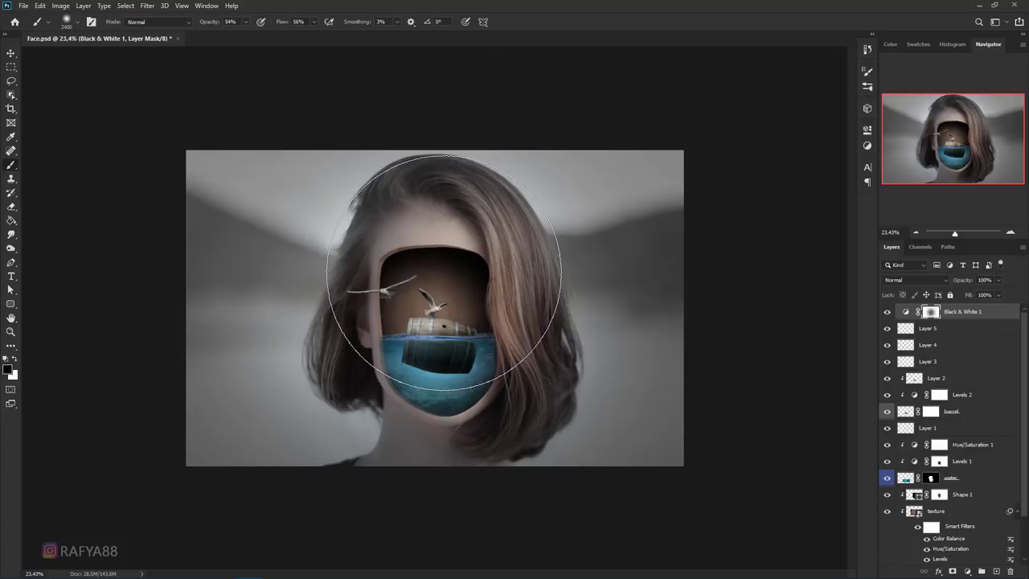
left_click_drag(413, 345, 409, 347)
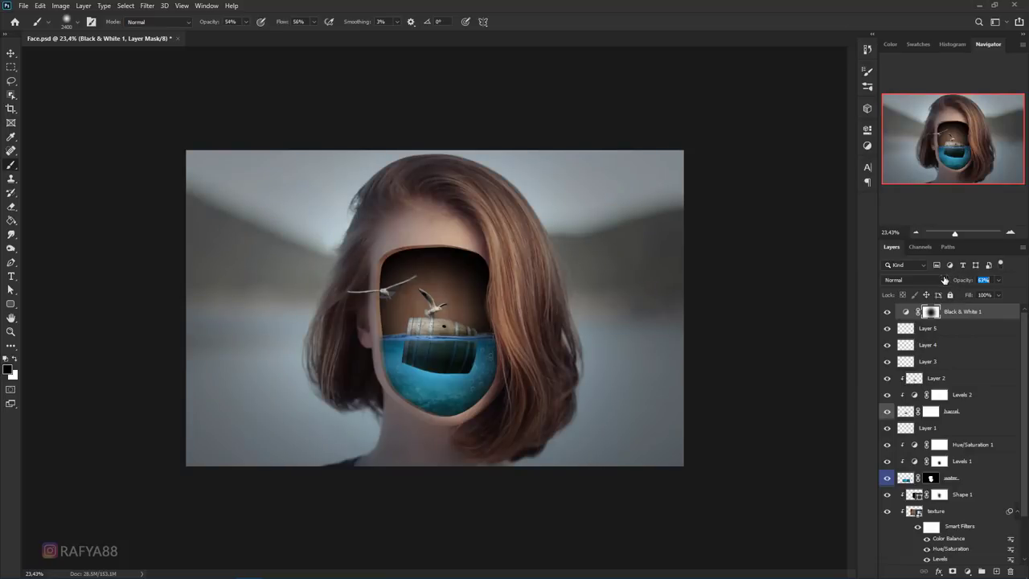
left_click(946, 314)
- Add a new empty Layer 6 and set the foreground colour to black (000000)
left_click(967, 572)
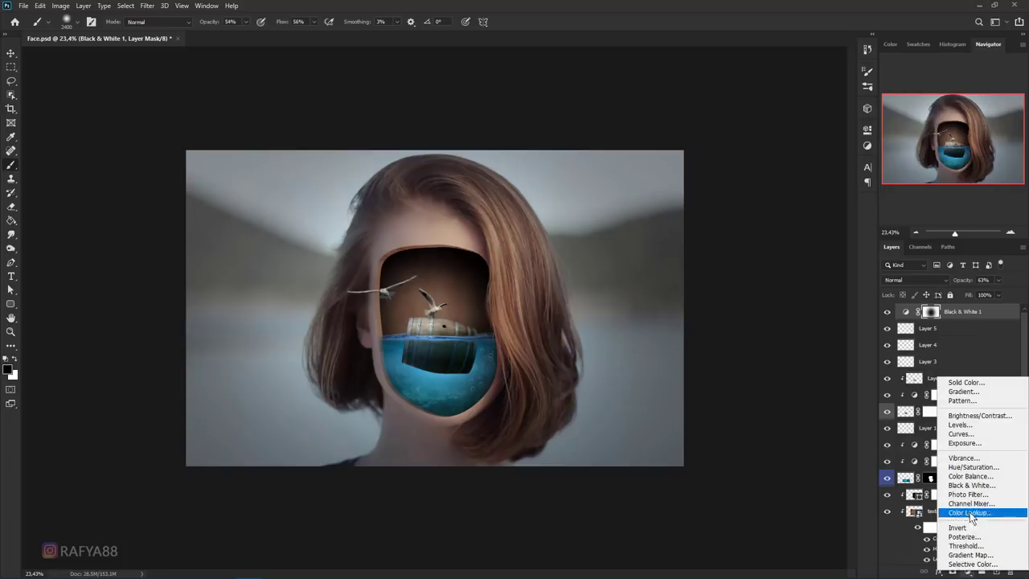
key("Escape")
left_click(996, 572)
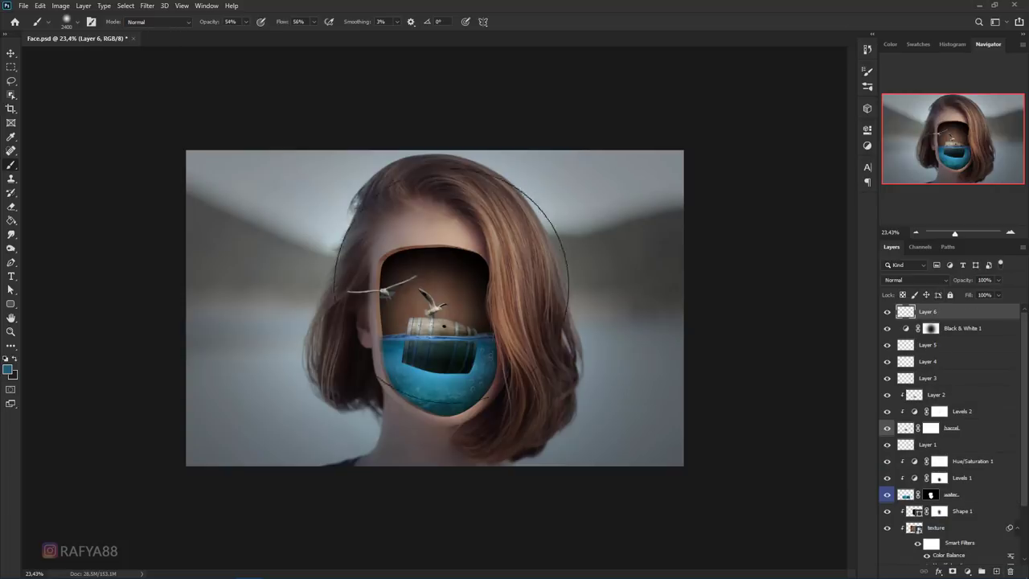
left_click(8, 369)
left_click_drag(206, 264, 200, 245)
type("000000")
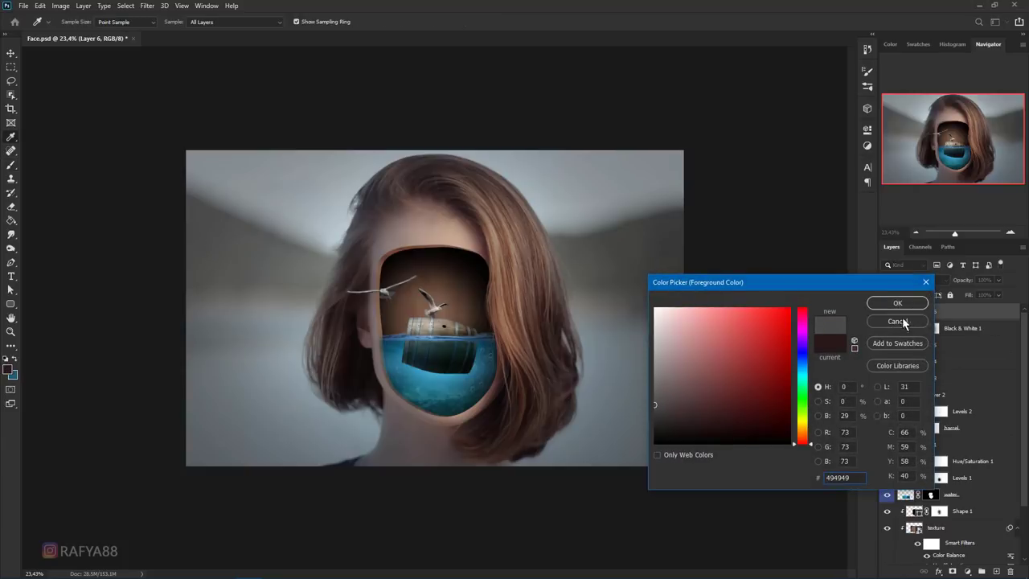
key("Return")
key("b")
key("ctrl+minus")
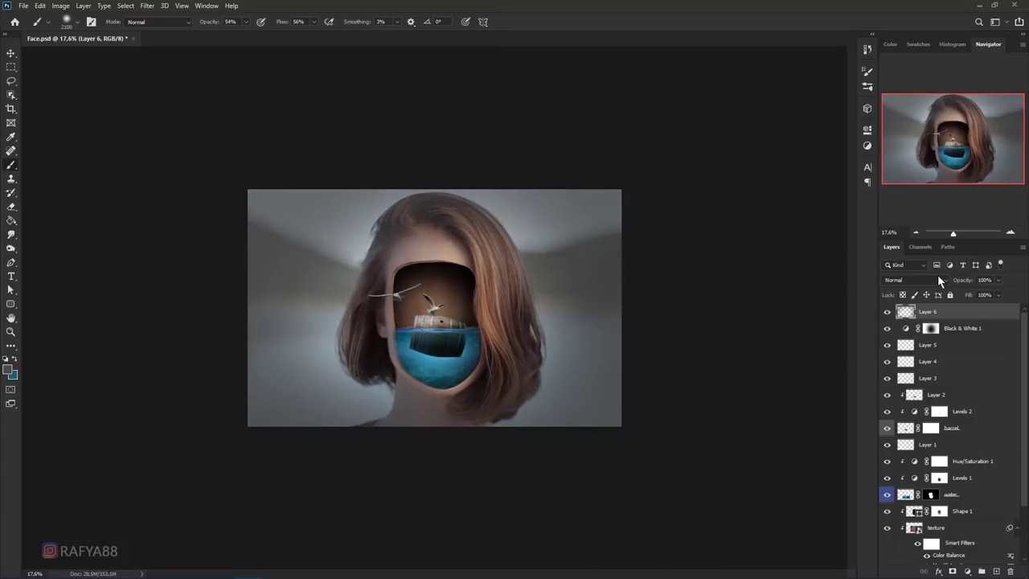
- Set Layer 6 to Multiply, lower its opacity, and paint dark dabs beside the face
left_click(932, 278)
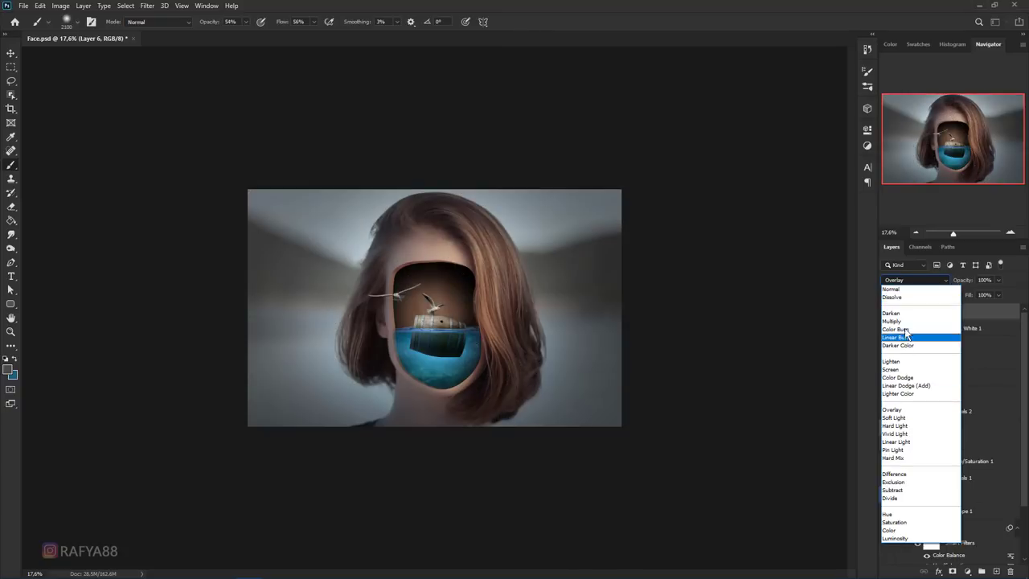
left_click(904, 321)
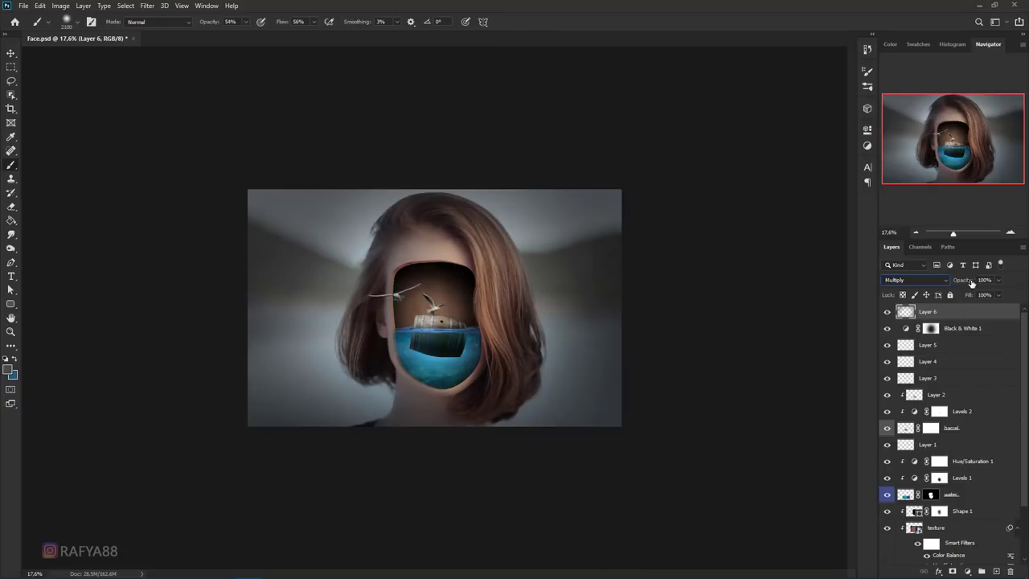
left_click_drag(971, 282, 944, 282)
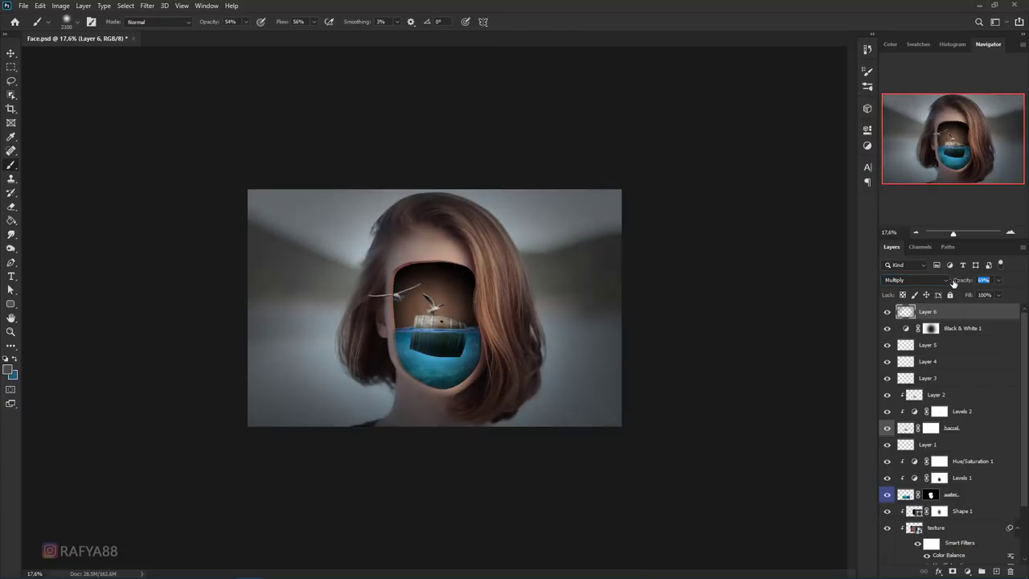
left_click(319, 359)
key("bracketleft")
key("bracketleft")
key("bracketleft")
left_click(335, 350)
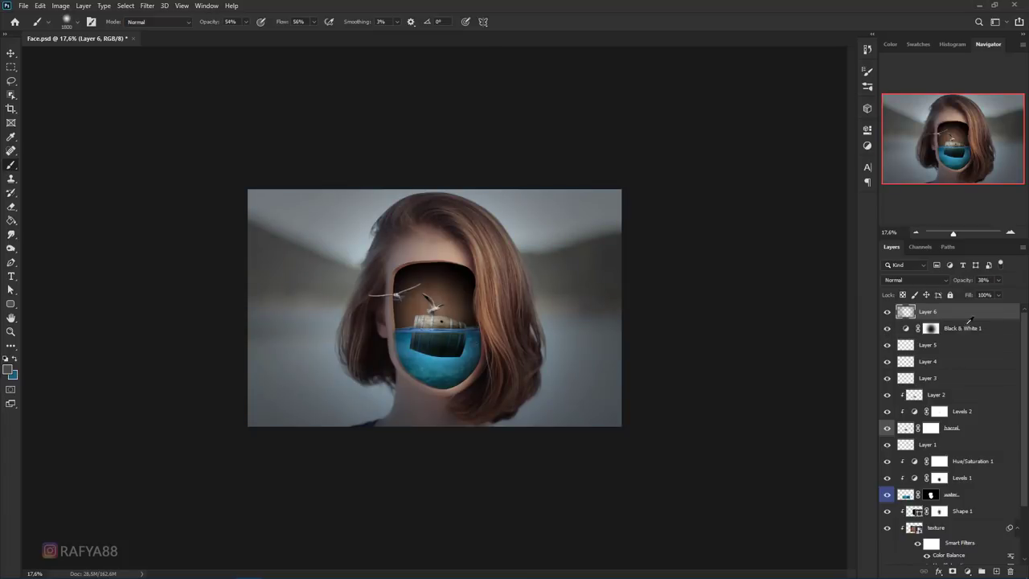
left_click(968, 327)
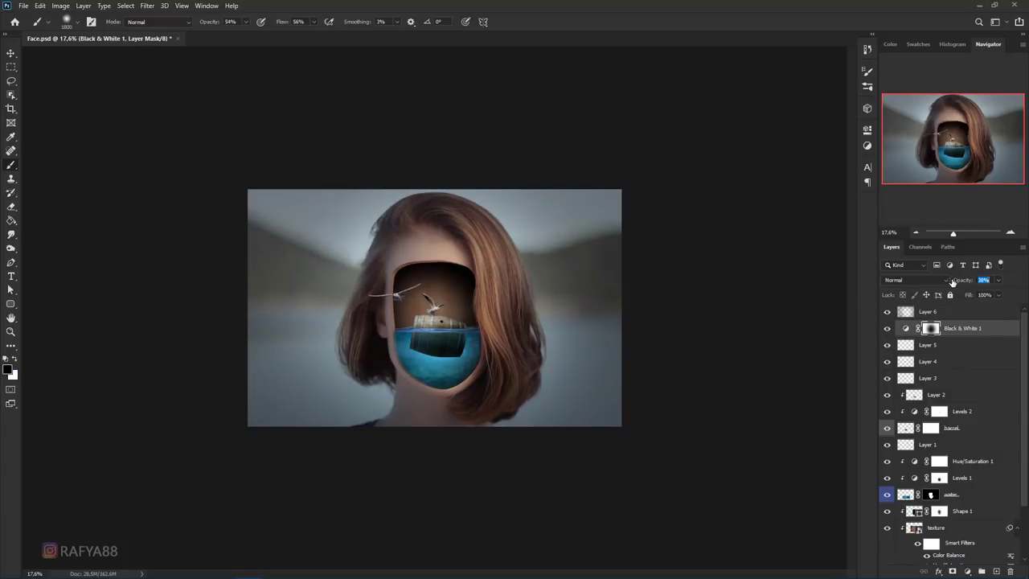
left_click(967, 310)
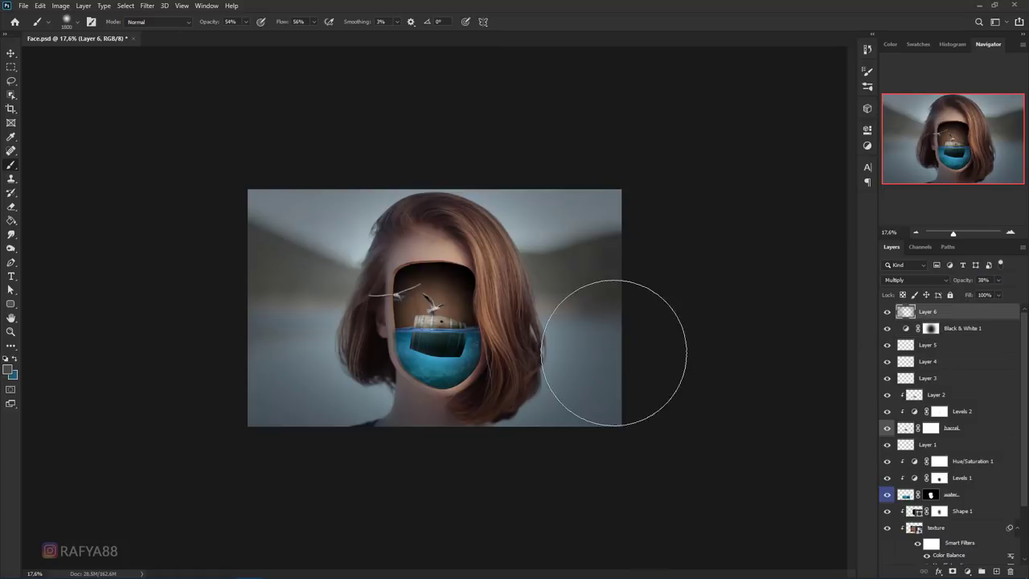
scroll(615, 344, "up", 3)
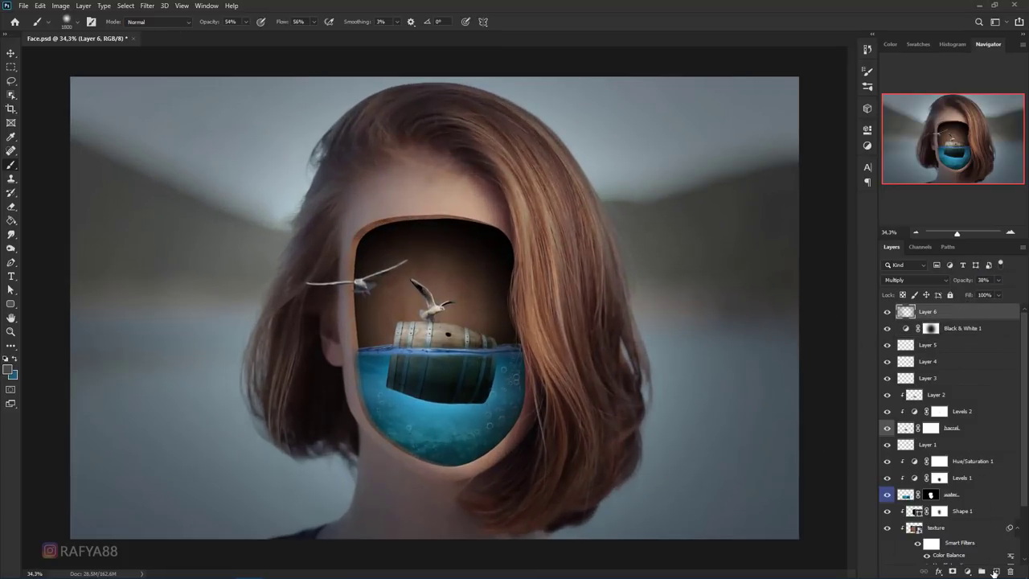
- Add Layer 7 and paint blue strokes over the hair and water
left_click(994, 571)
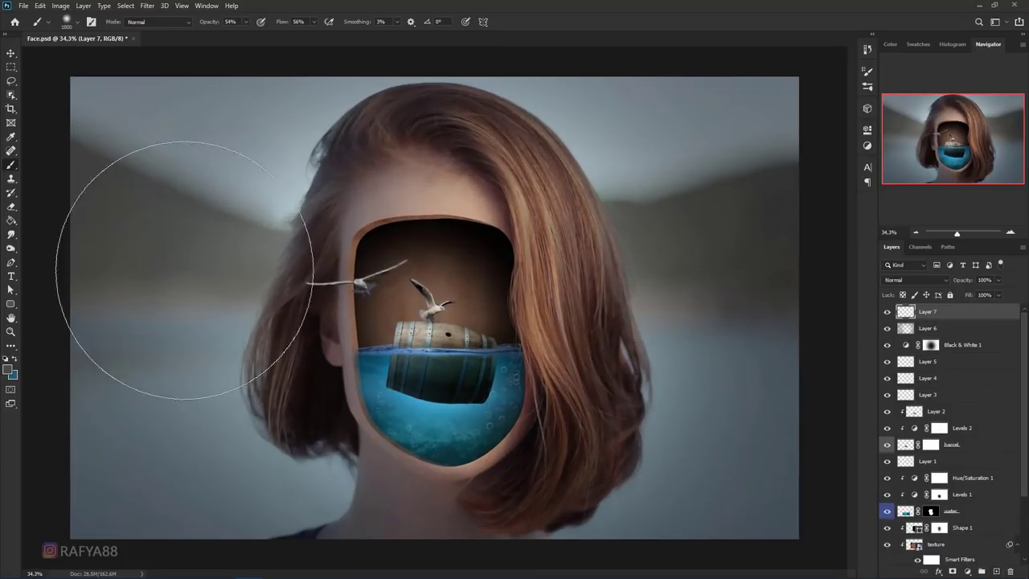
left_click(10, 369)
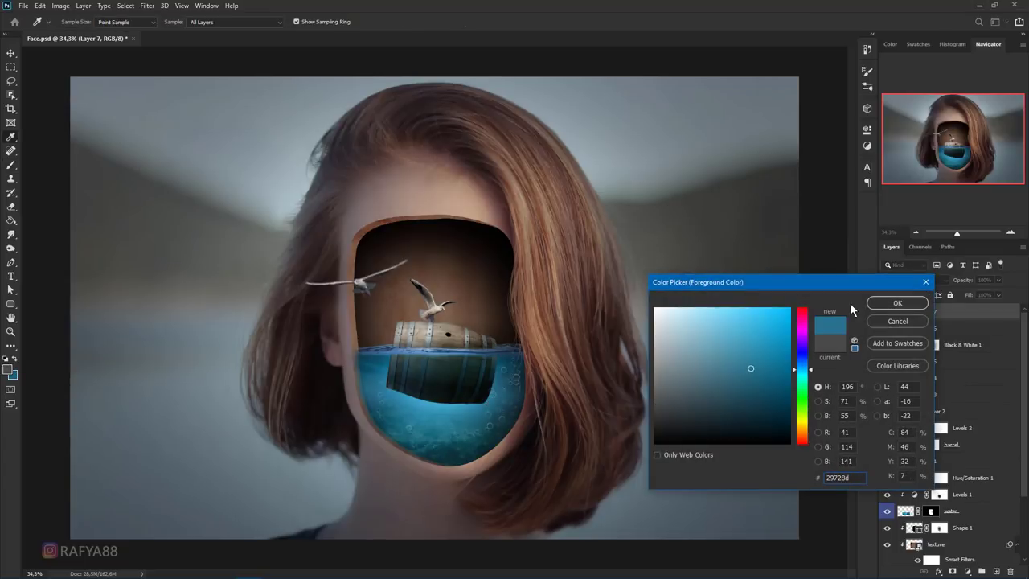
left_click(897, 303)
key("b")
key("bracketleft")
key("bracketleft")
key("bracketleft")
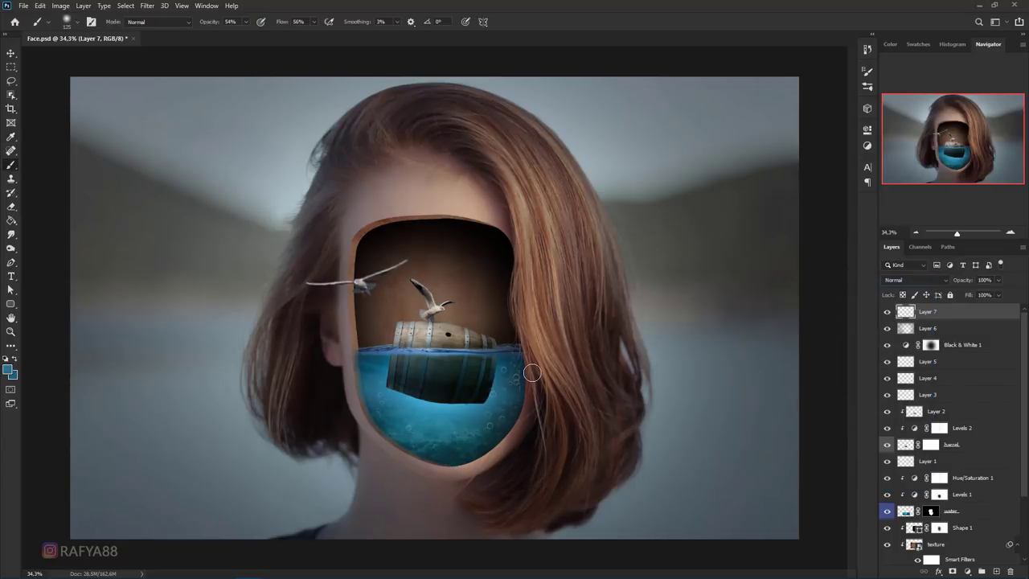
left_click_drag(533, 377, 527, 406)
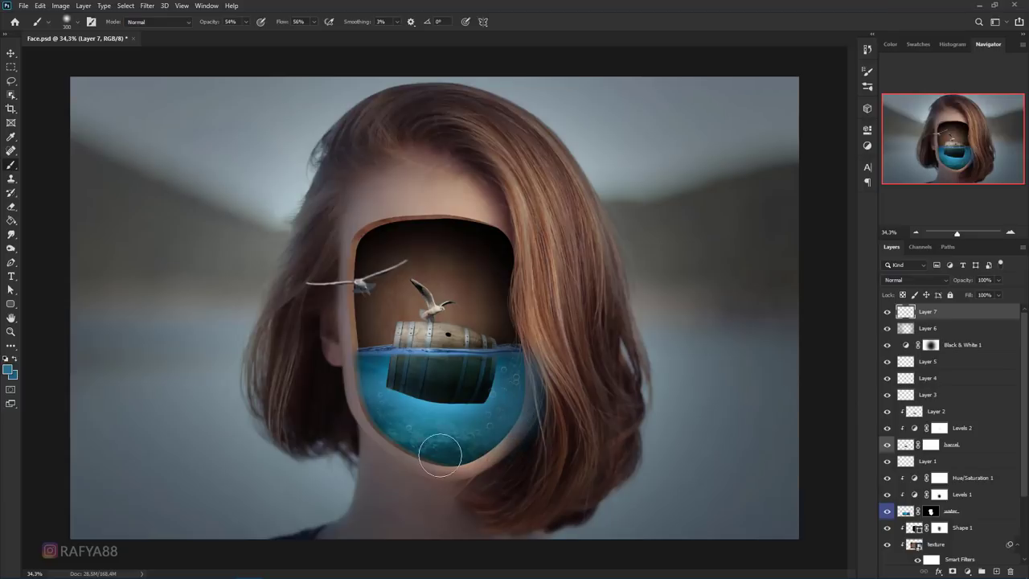
left_click_drag(533, 360, 523, 456)
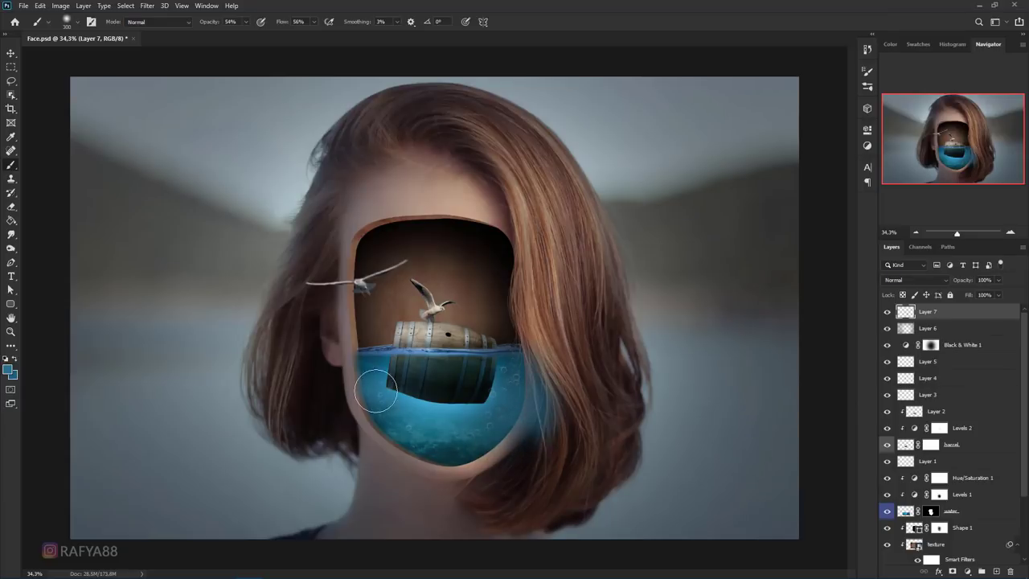
left_click_drag(439, 443, 549, 380)
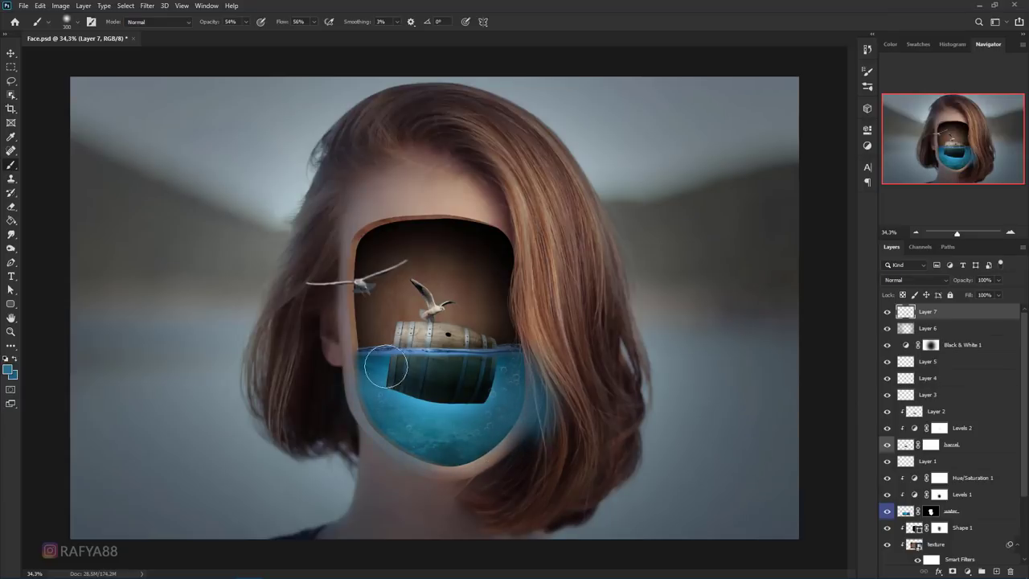
mouse_move(527, 443)
left_mouse_down()
mouse_move(496, 465)
mouse_move(450, 443)
left_mouse_up()
- Set Layer 7 to Overlay and toggle its visibility to compare the effect
left_click(891, 279)
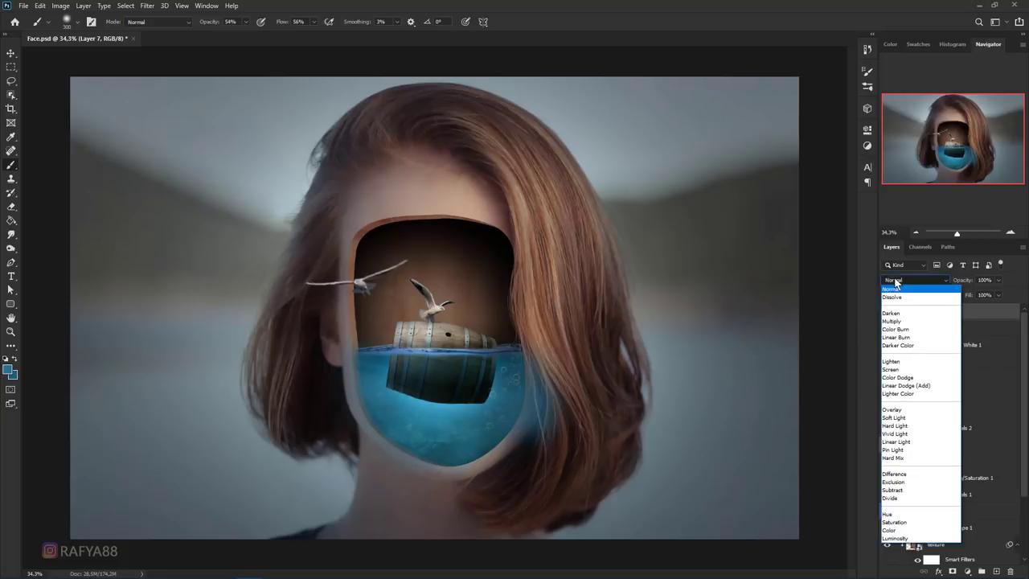
left_click(903, 411)
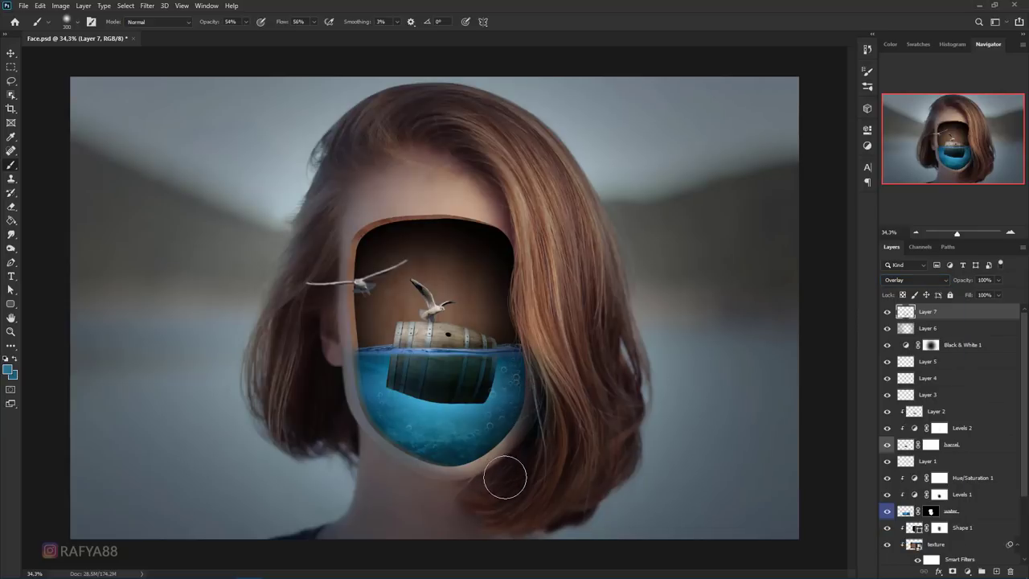
left_click(889, 314)
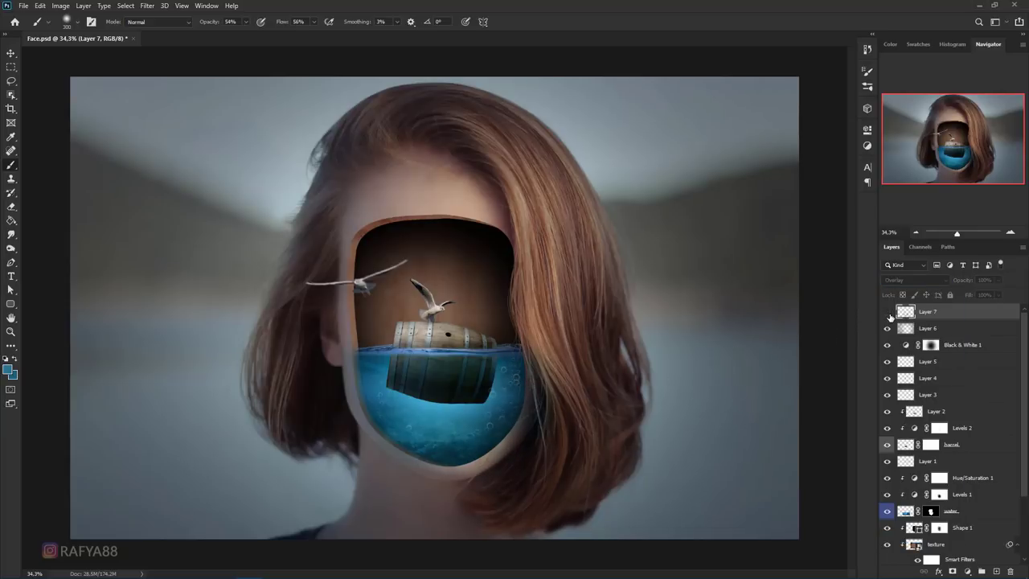
left_click(889, 314)
scroll(655, 282, "down", 1)
scroll(655, 282, "down", 1)
scroll(655, 283, "down", 1)
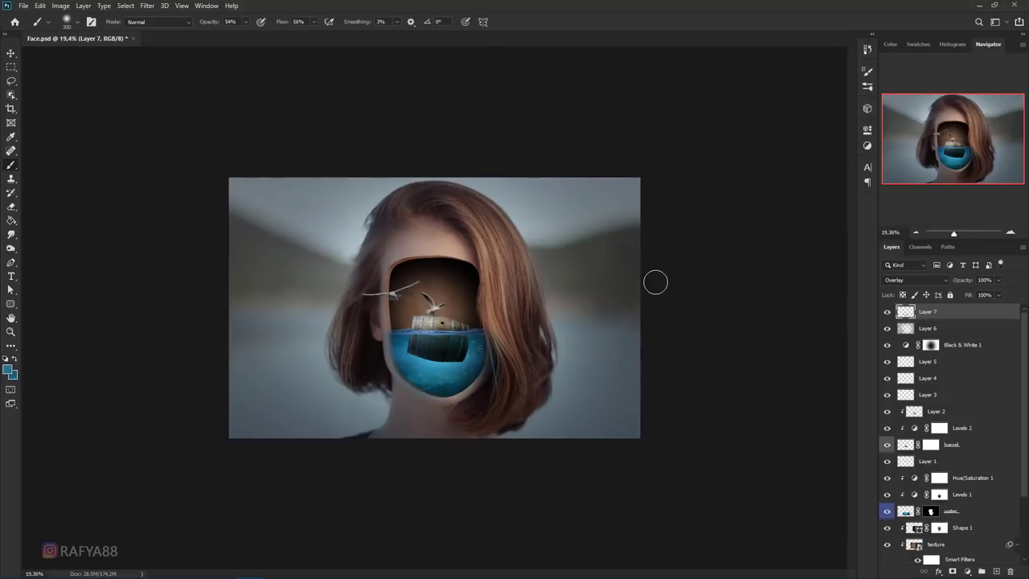
scroll(656, 282, "up", 2)
scroll(655, 282, "up", 1)
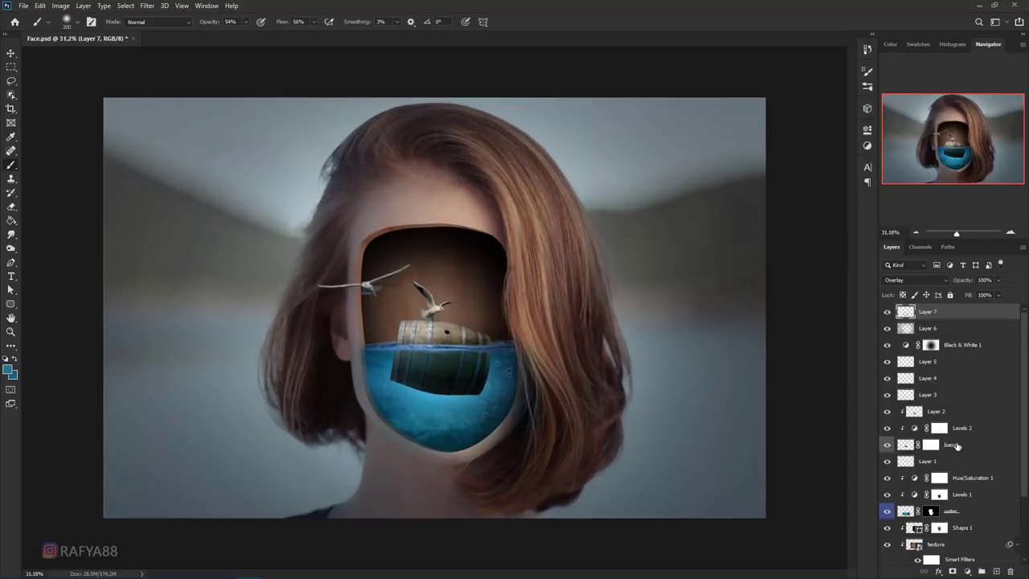
- Add Layer 8 with a broad blue stroke over the barrel, set to Color Dodge at 50% opacity
left_click(996, 571)
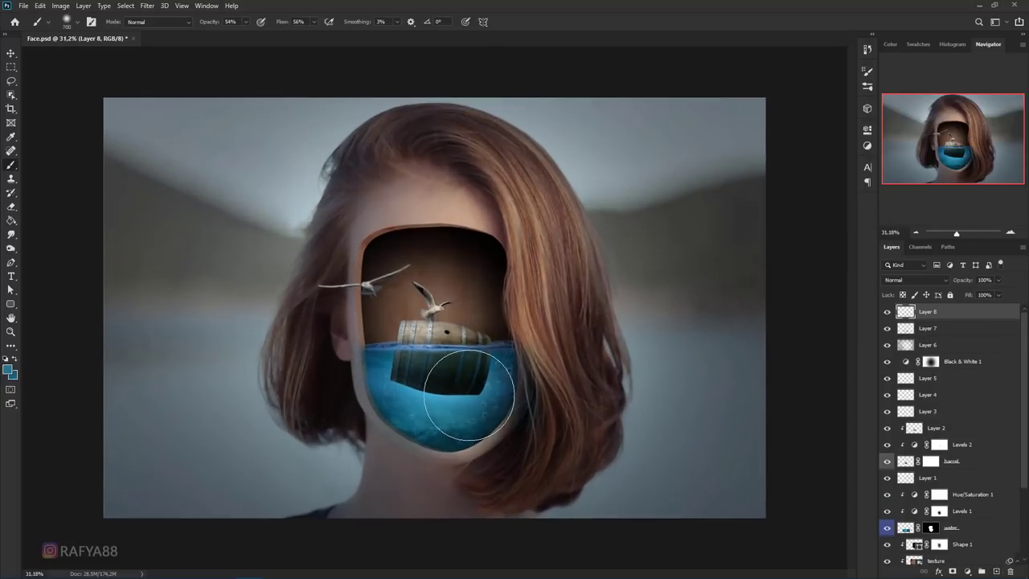
key("bracketright")
key("bracketright")
left_click_drag(438, 390, 482, 398)
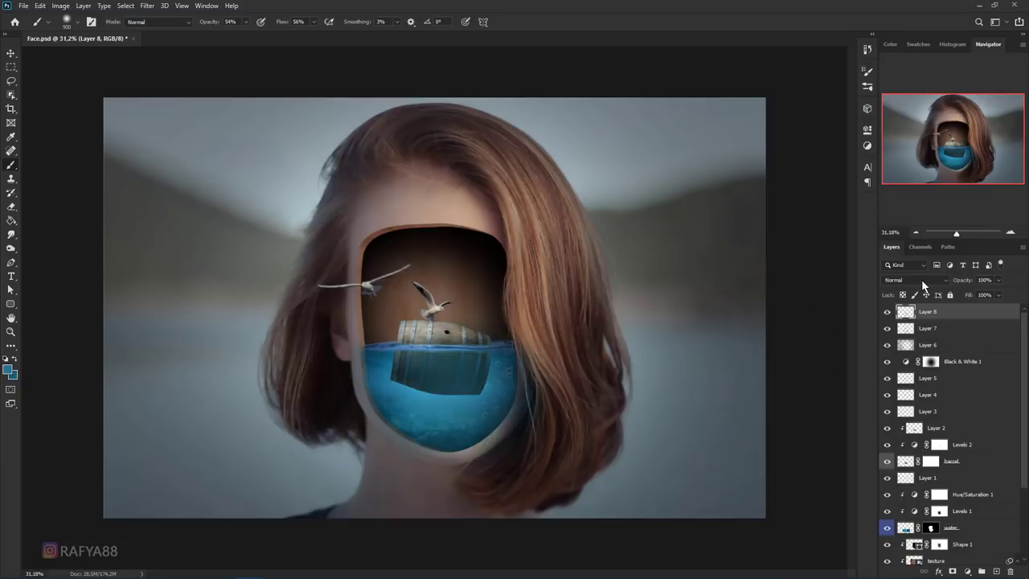
left_click(921, 280)
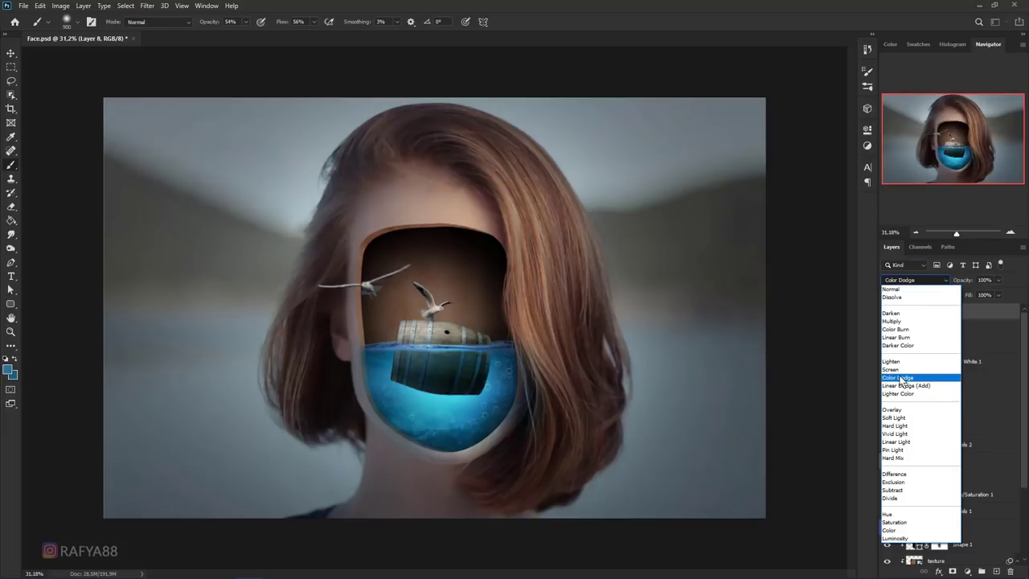
left_click(900, 377)
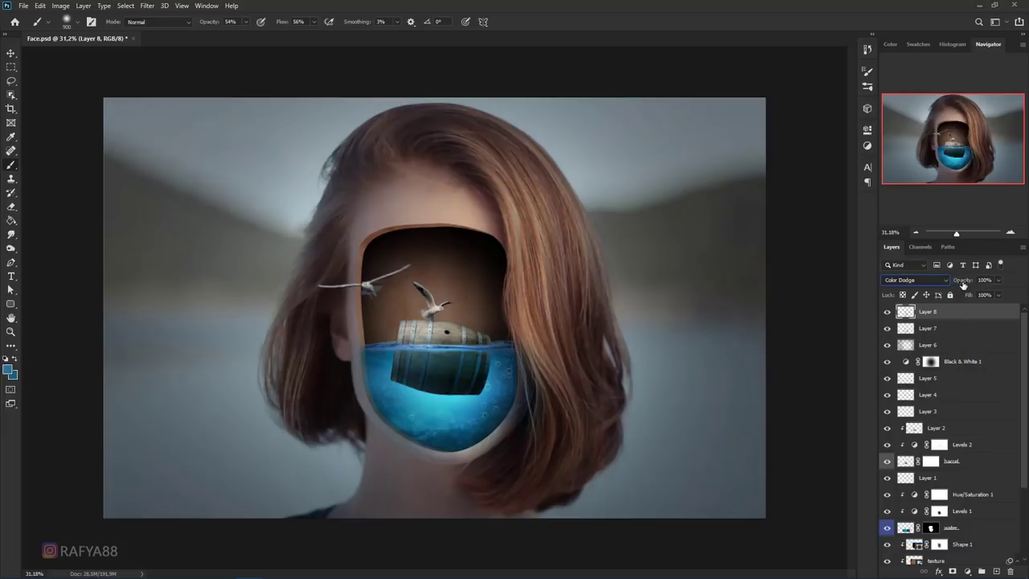
left_click_drag(963, 285, 943, 287)
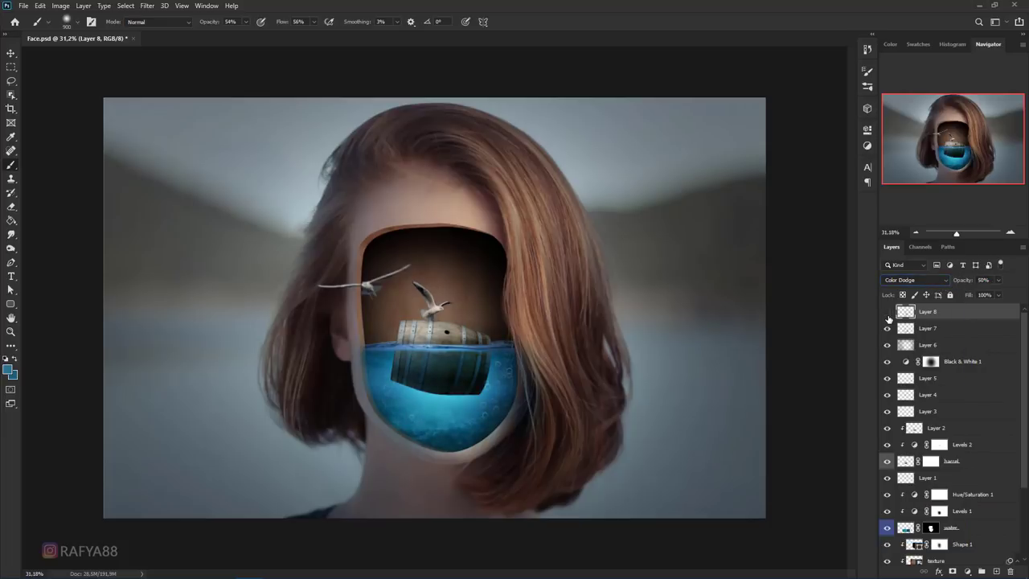
- Undo the last brush stroke and zoom in and out to check the glow
scroll(699, 258, "down", 2)
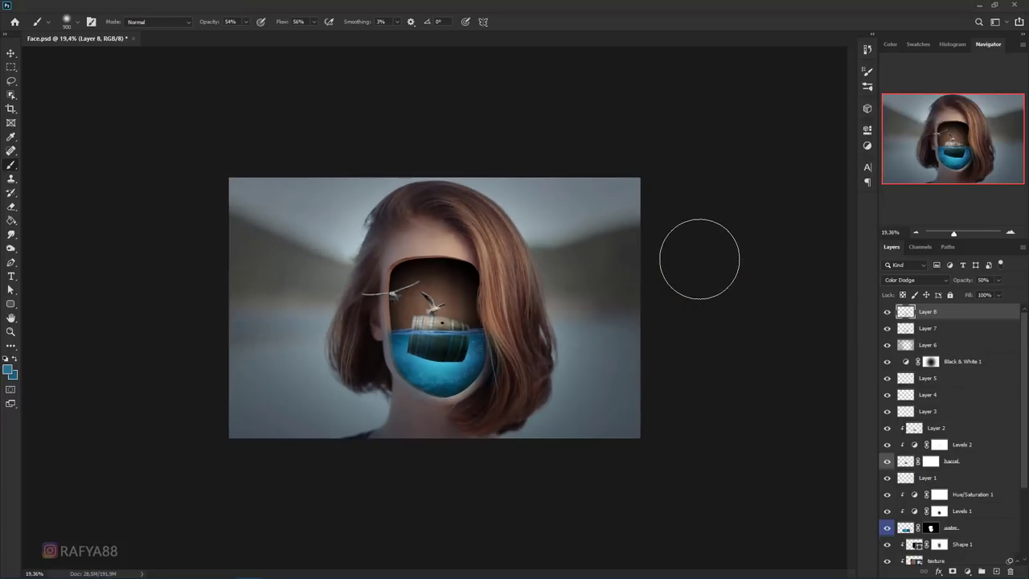
scroll(518, 288, "up", 1)
scroll(517, 287, "up", 1)
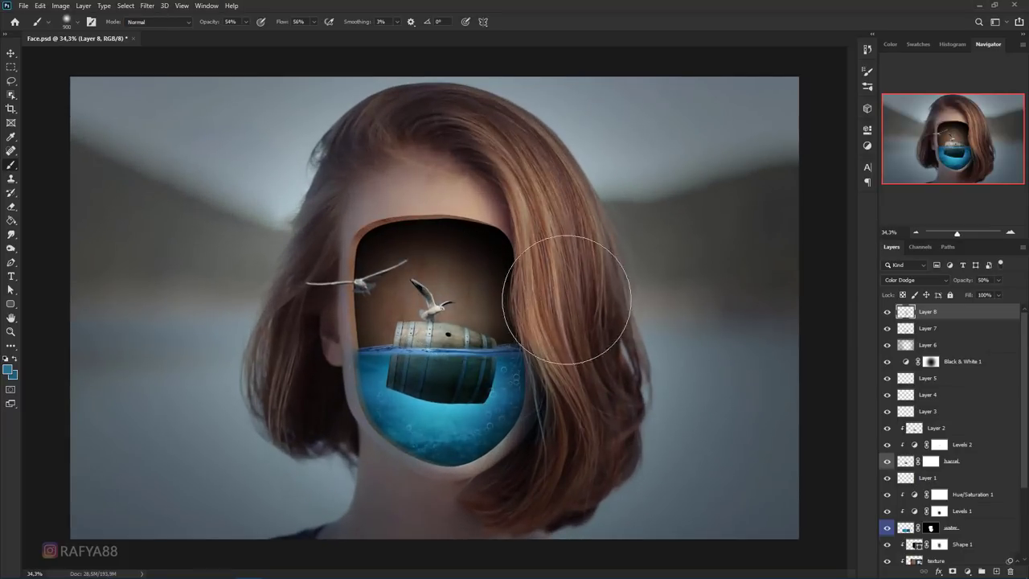
key("ctrl+z")
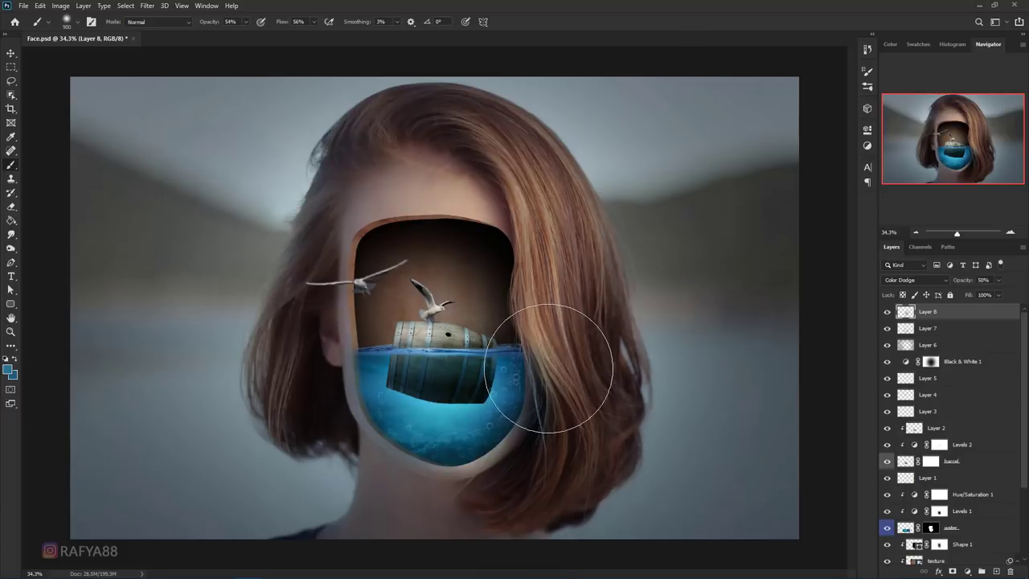
scroll(555, 305, "down", 3)
scroll(567, 250, "down", 1)
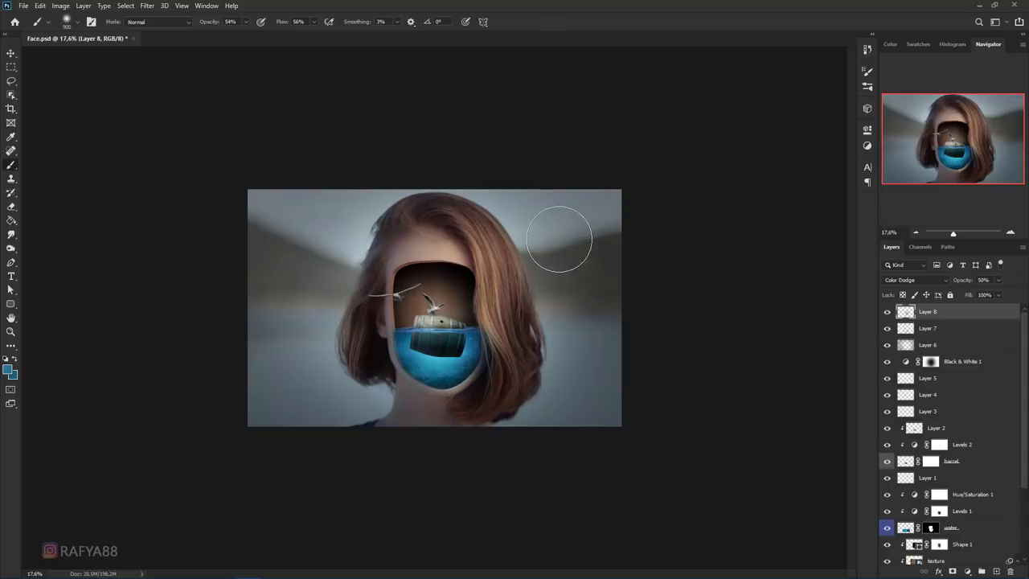
scroll(570, 236, "up", 2)
scroll(592, 242, "up", 2)
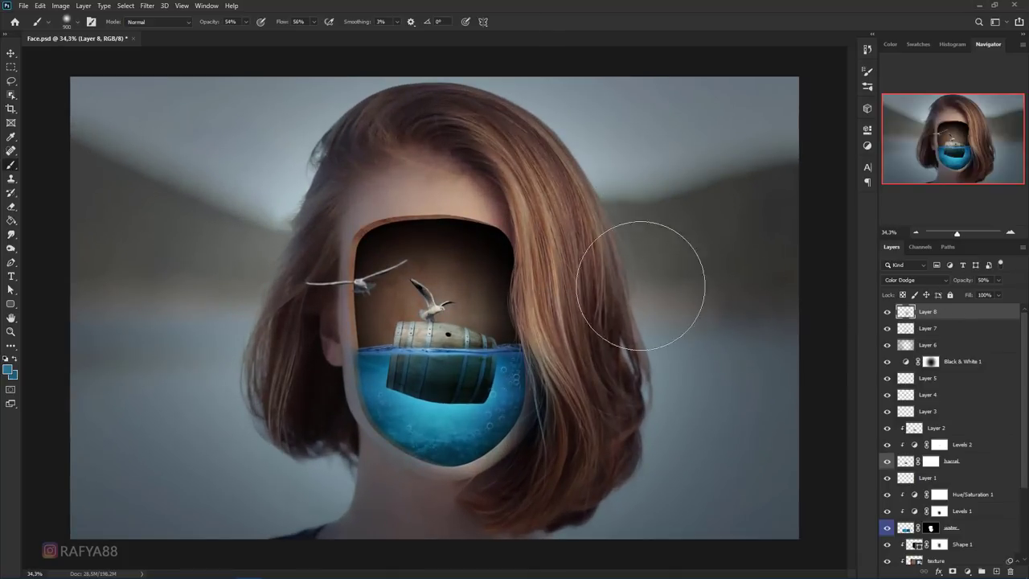
scroll(603, 252, "down", 2)
scroll(599, 256, "up", 1)
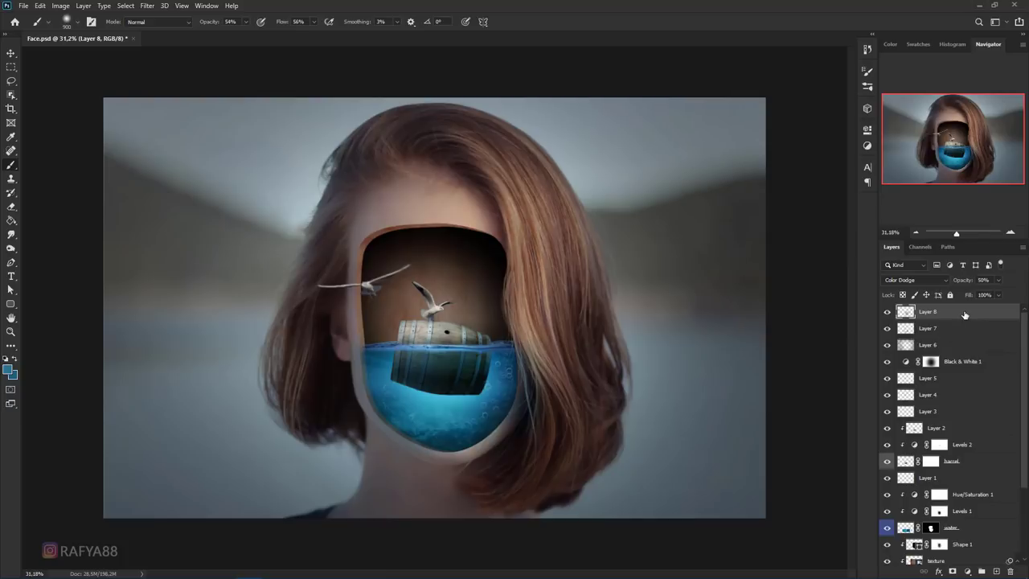
left_click(966, 571)
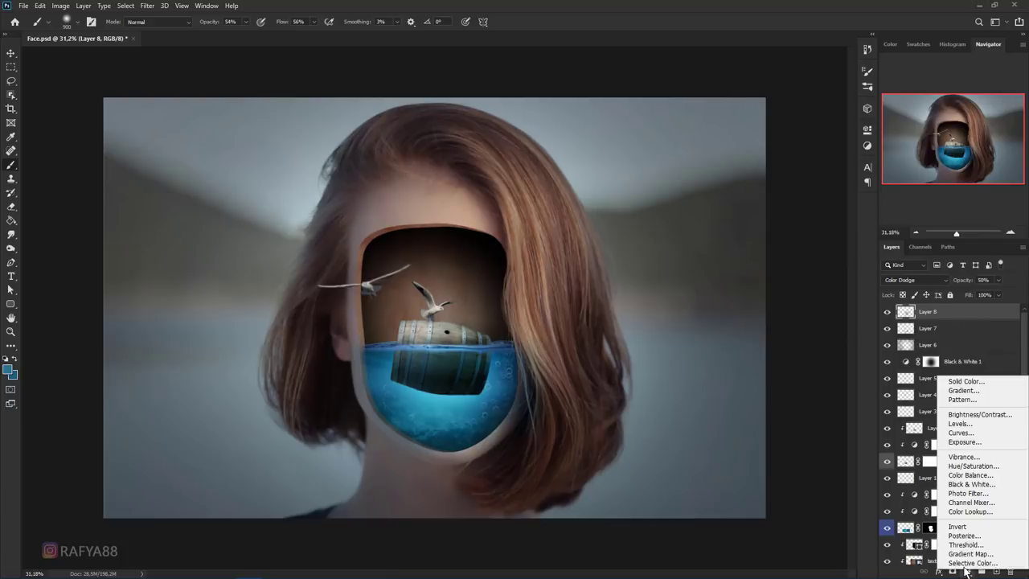
- Add a Levels adjustment with Red output black 24 and Red midtone 0.96
left_click(979, 425)
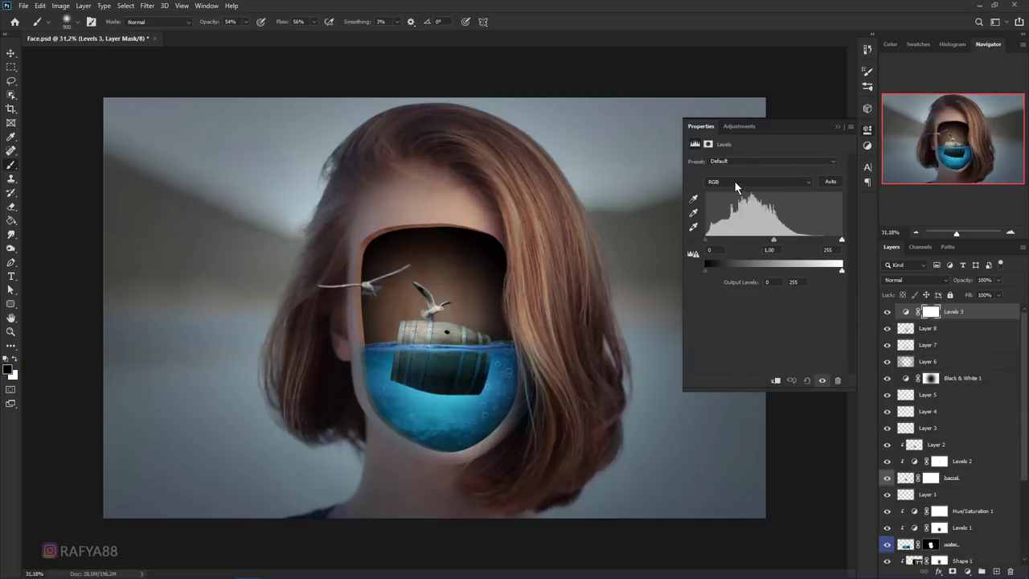
left_click(734, 180)
left_click(713, 201)
left_click_drag(706, 270, 711, 275)
left_click_drag(784, 244, 774, 239)
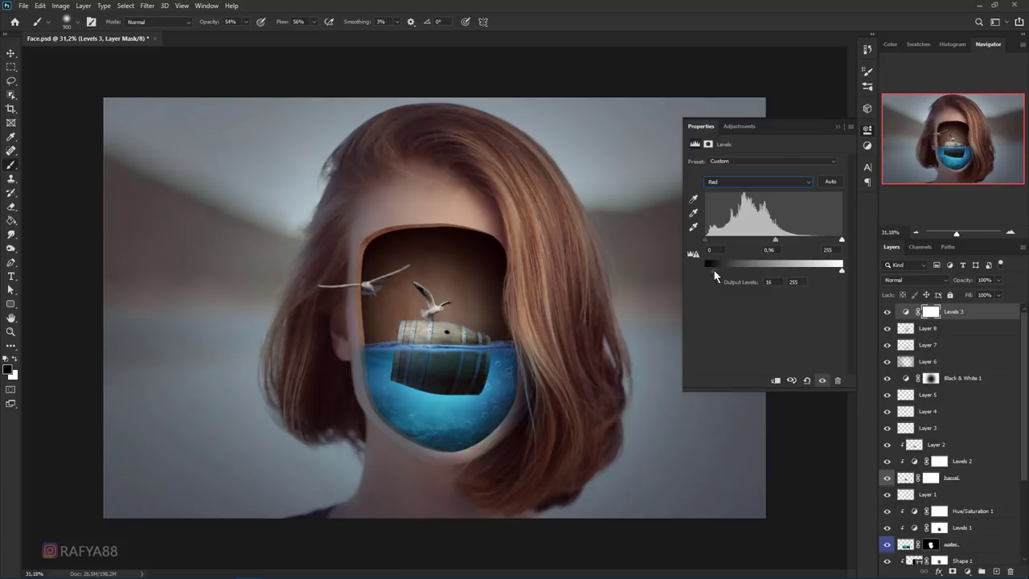
left_click_drag(717, 271, 713, 271)
- Try shifting the Blue midtones, return them to 1.00, and switch back to Red
left_click(755, 181)
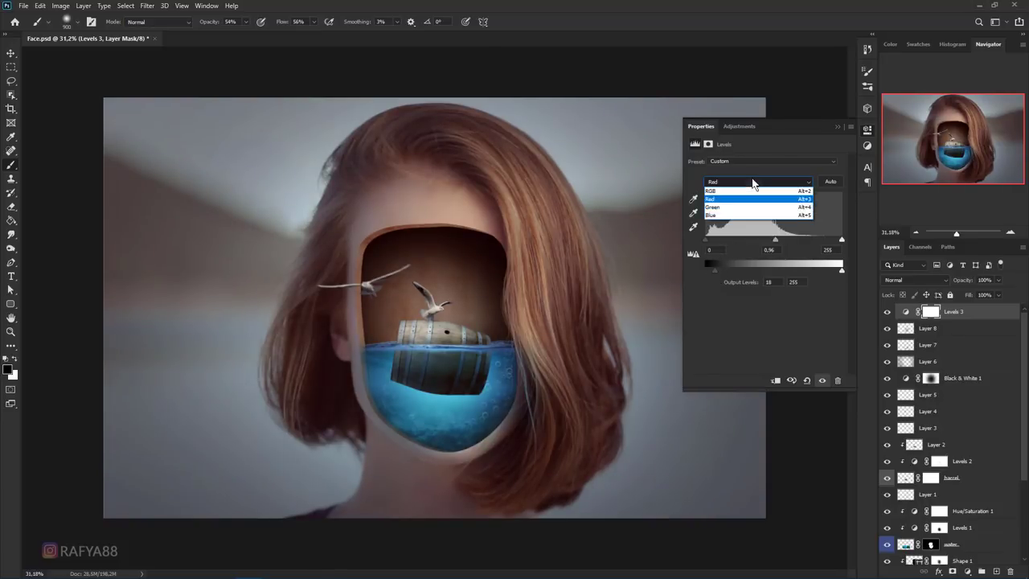
left_click(726, 213)
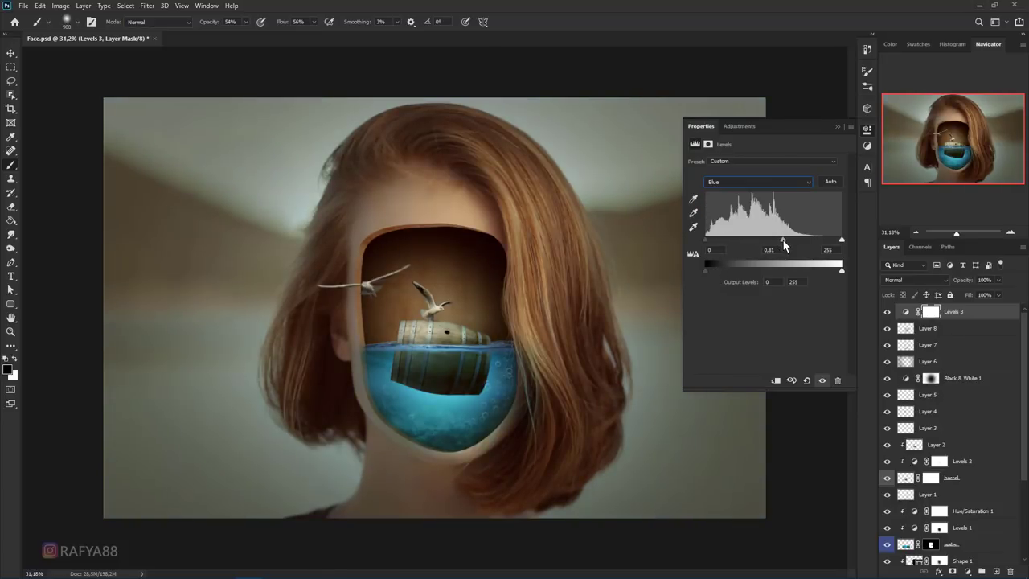
left_click_drag(778, 242, 769, 246)
left_click_drag(768, 239, 773, 241)
left_click(752, 183)
left_click(748, 196)
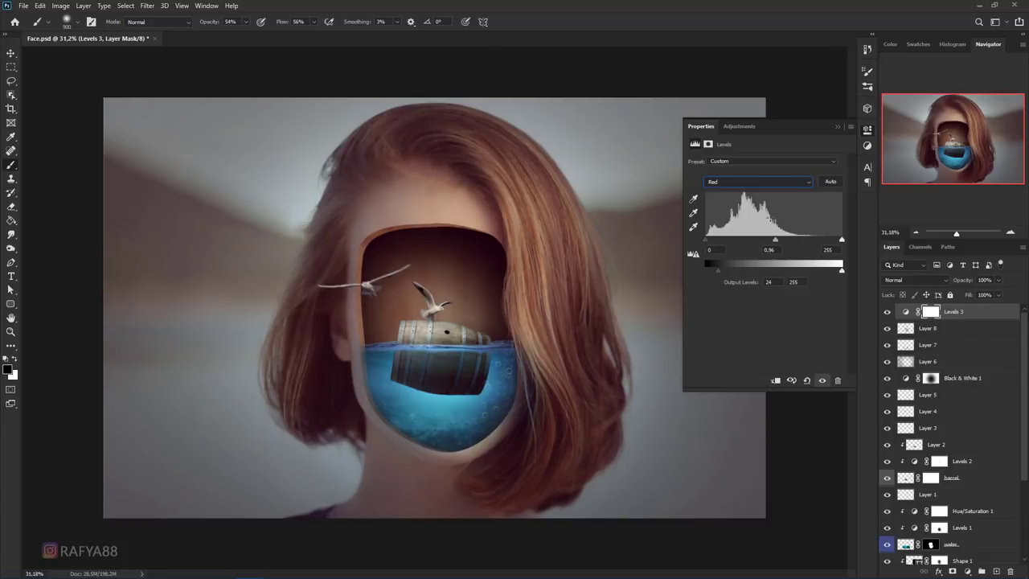
left_click(838, 127)
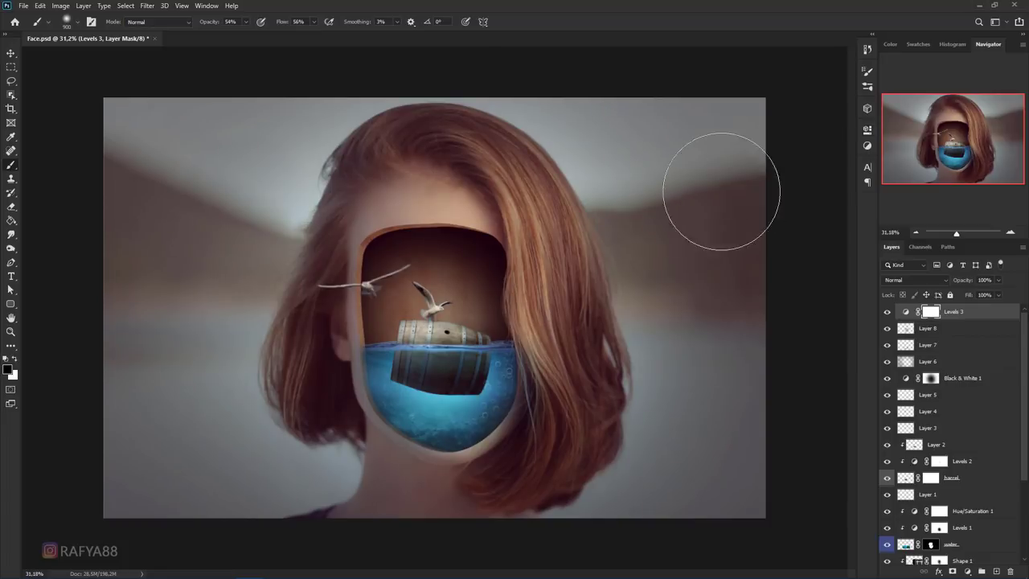